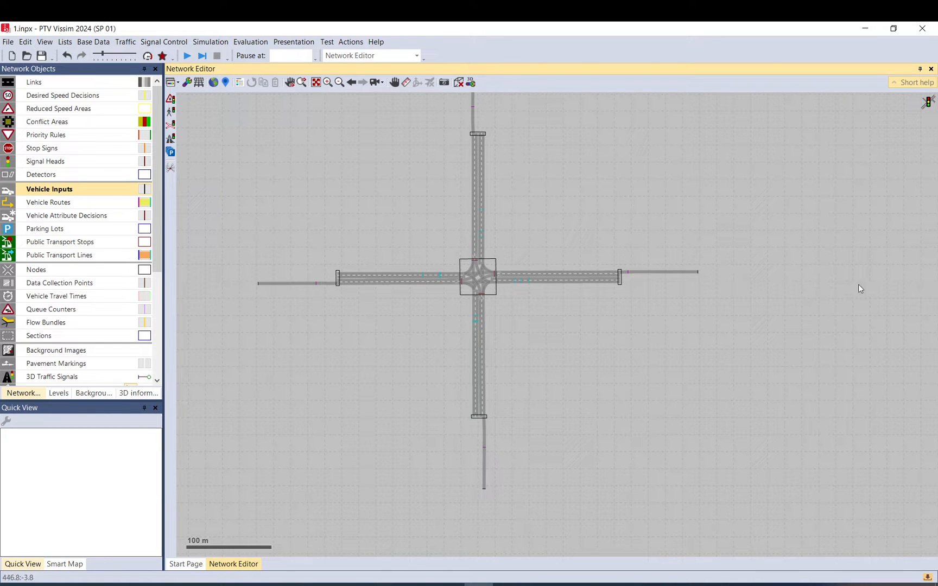
Inspect the four-arm intersection network, its vehicle routes, routing decisions and node.
left_click_drag(661, 206, 652, 235)
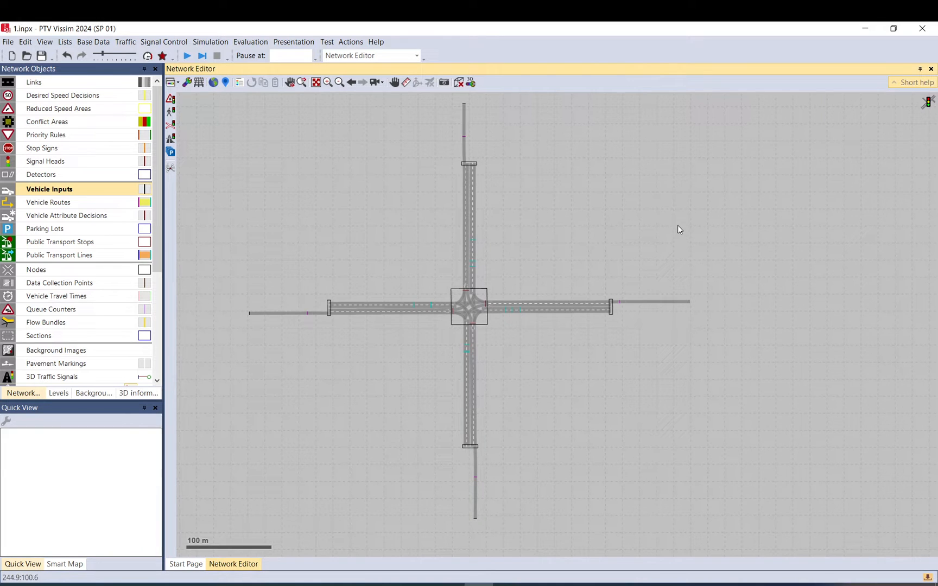
scroll(684, 219, "down", 1)
left_click_drag(749, 115, 329, 452)
left_click(332, 453)
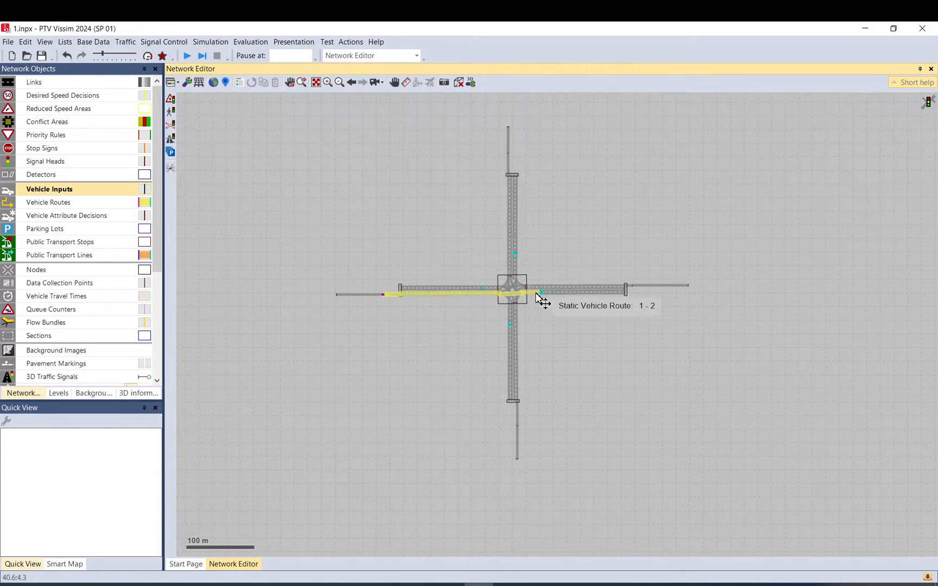
scroll(532, 300, "up", 2)
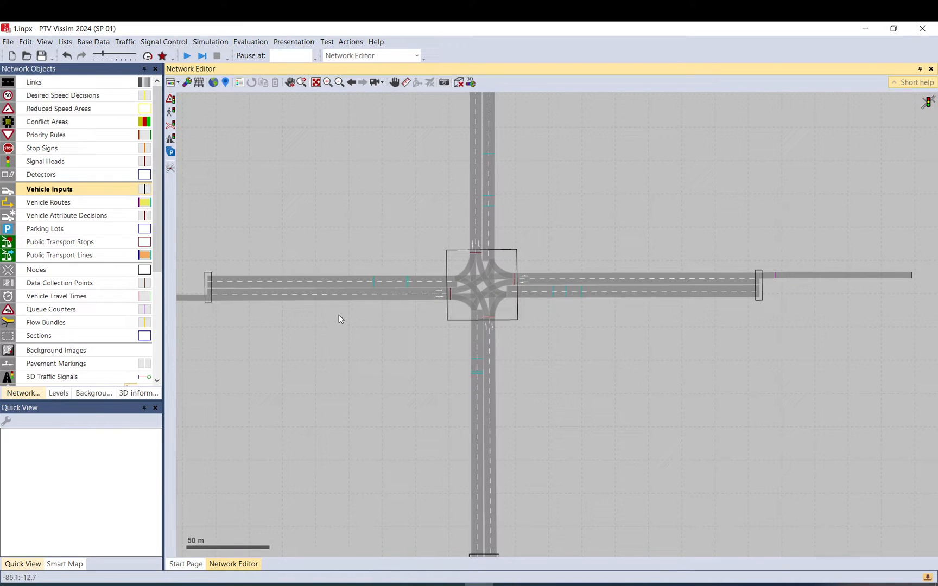
scroll(612, 317, "down", 1)
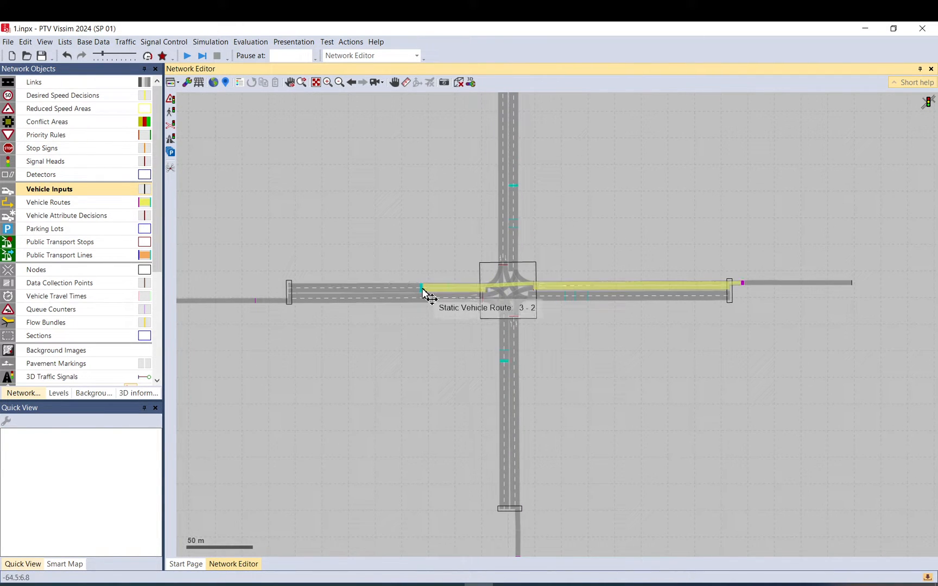
left_click(749, 290)
left_click(641, 253)
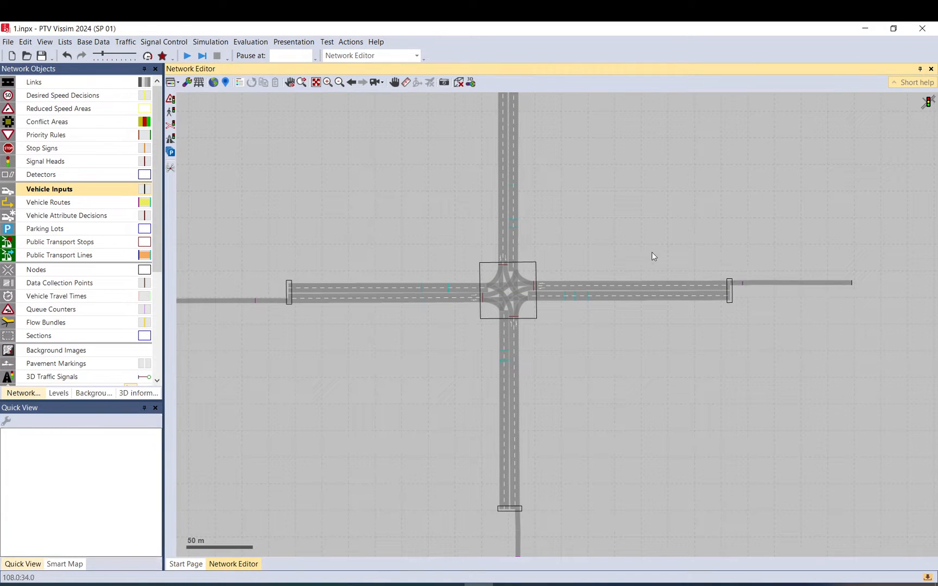
scroll(543, 268, "down", 2)
left_click(538, 266)
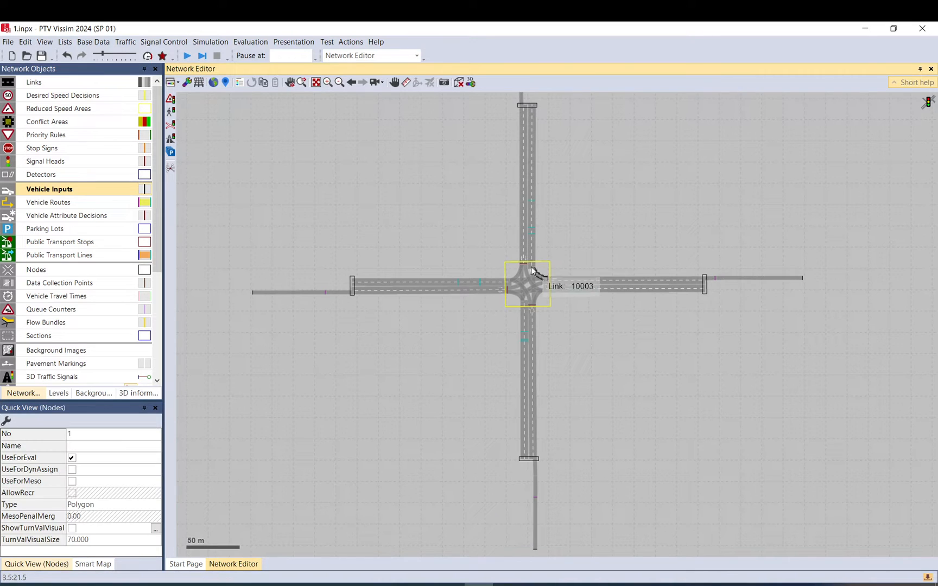
scroll(533, 270, "up", 2)
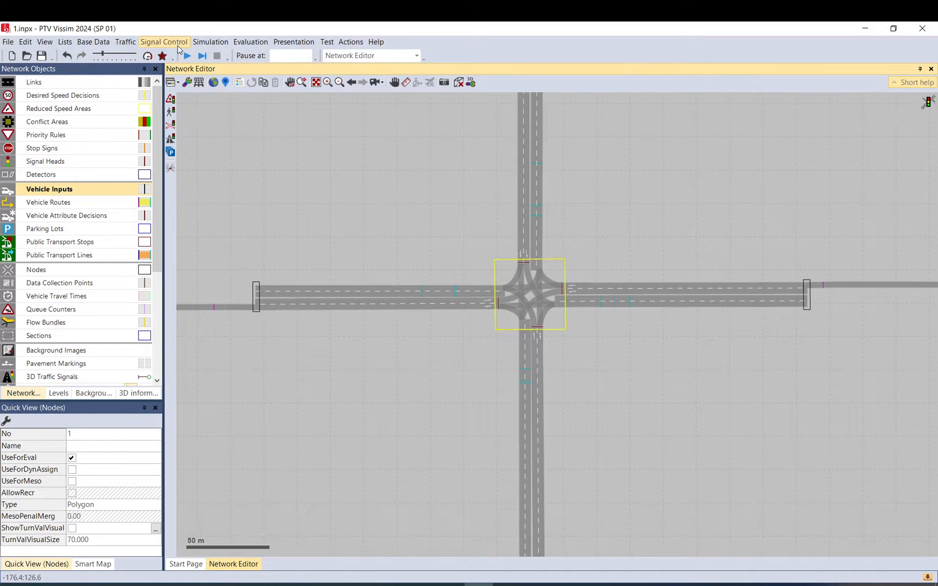
Open signal controller 1 and review its fixed-time signal program for the four entries.
left_click(179, 48)
left_click(174, 57)
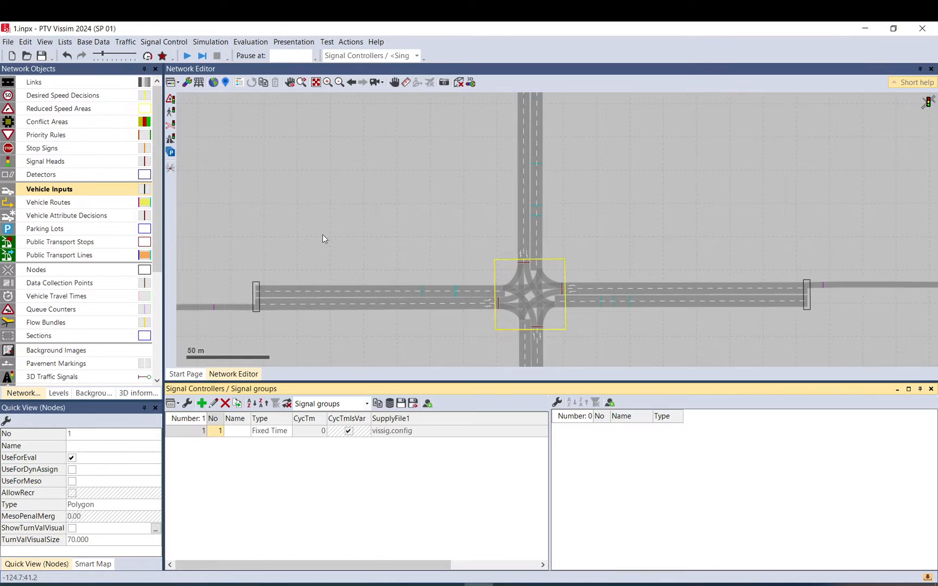
double_click(202, 432)
left_click(575, 283)
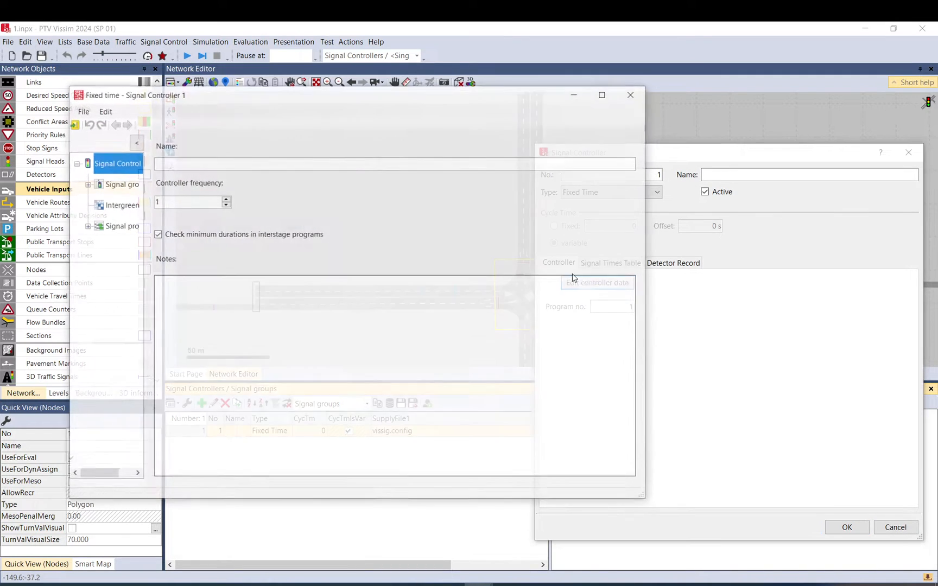
left_click(122, 226)
double_click(231, 162)
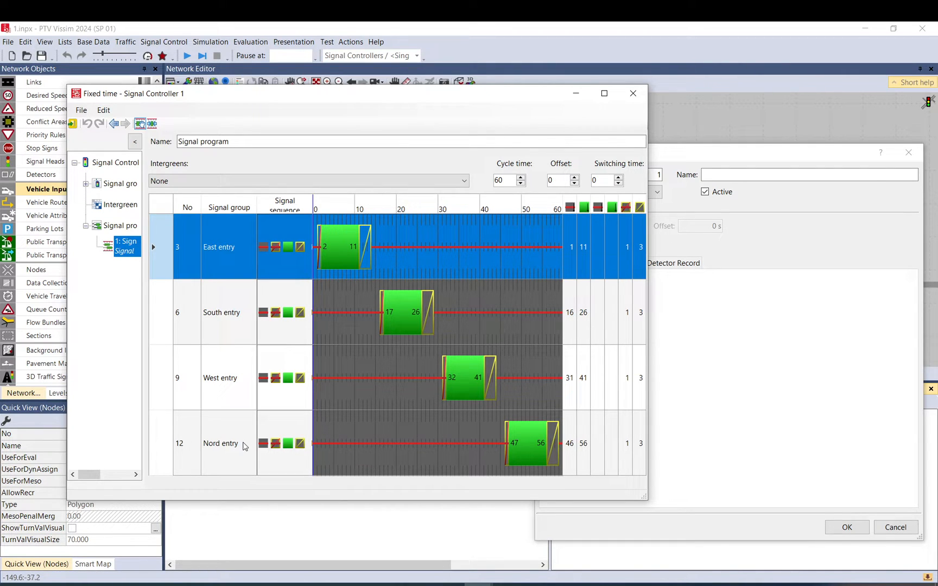
left_click(633, 93)
left_click(848, 527)
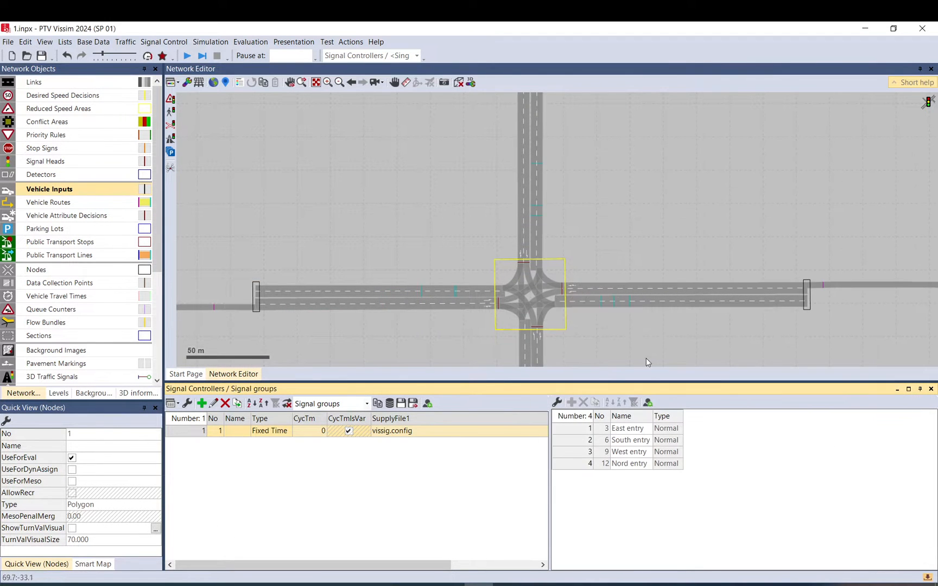
left_click_drag(649, 381, 681, 543)
scroll(581, 339, "down", 2)
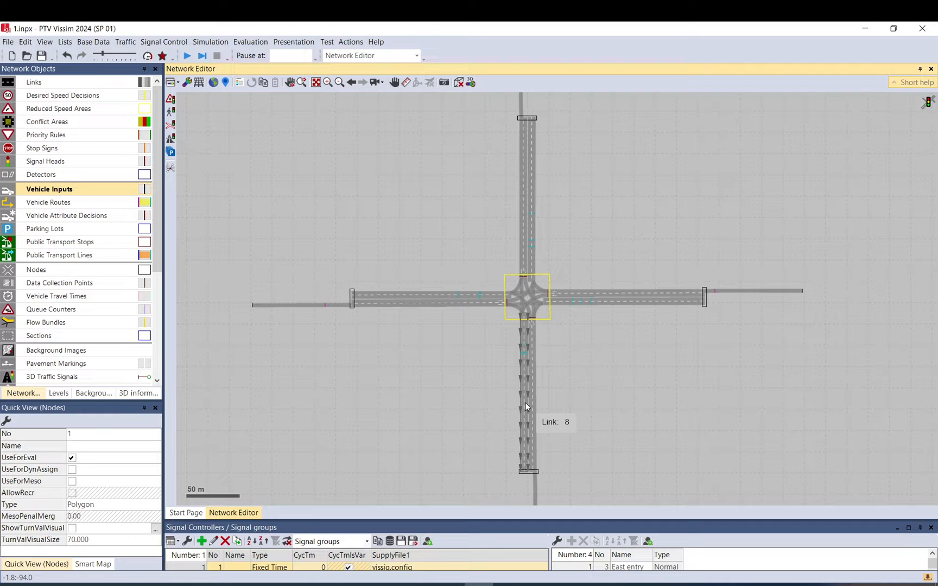
left_click(570, 362)
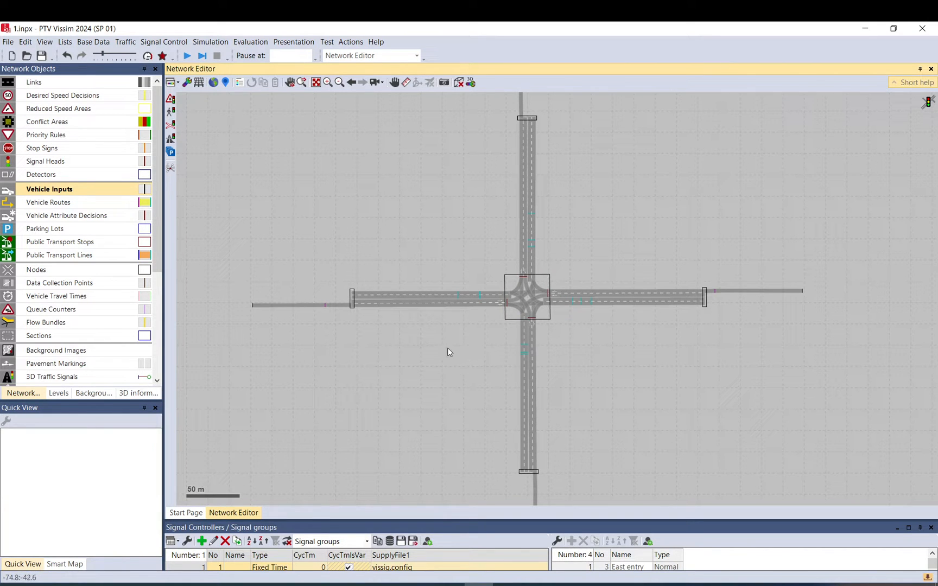
left_click_drag(459, 521, 465, 471)
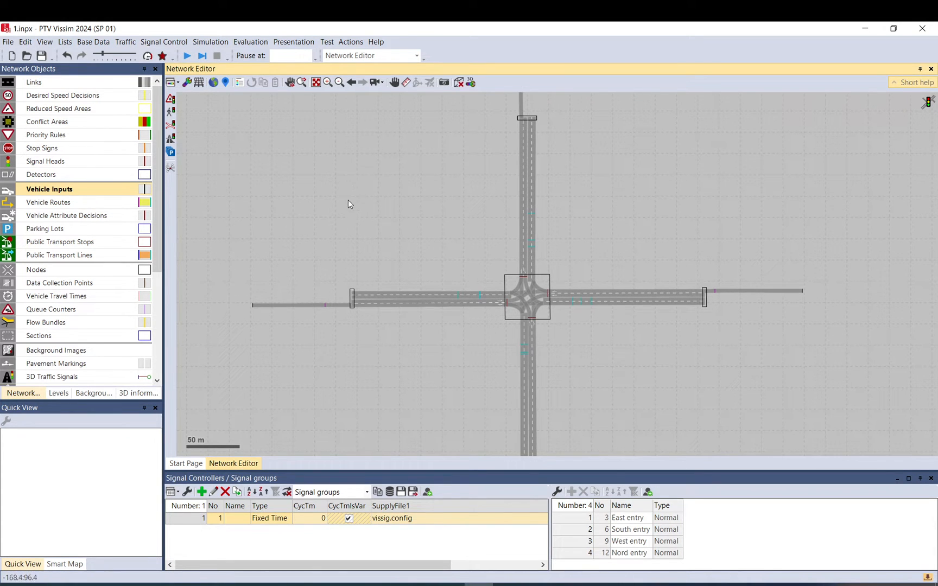
Open the driving behaviors list and examine the AV behaviors and their car-following models.
left_click(97, 41)
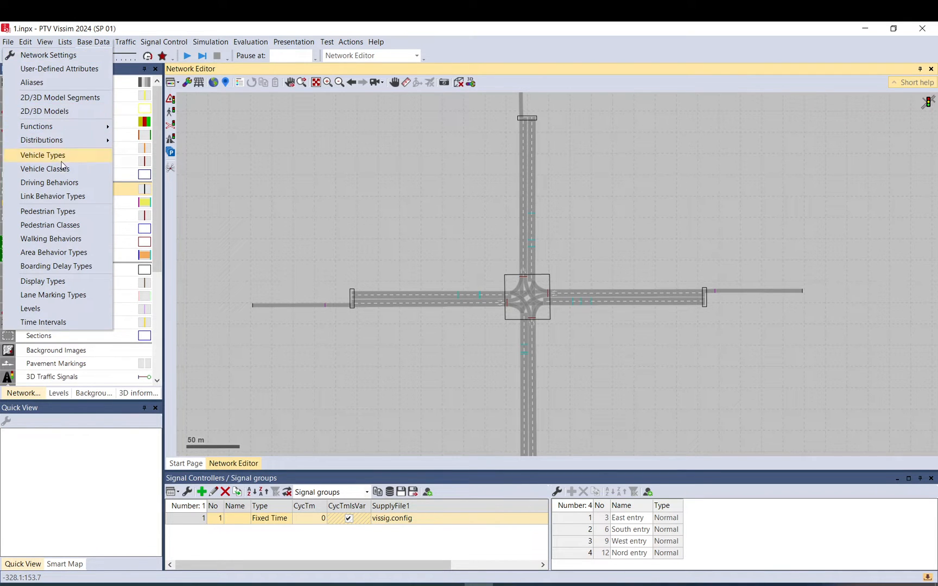
left_click(73, 183)
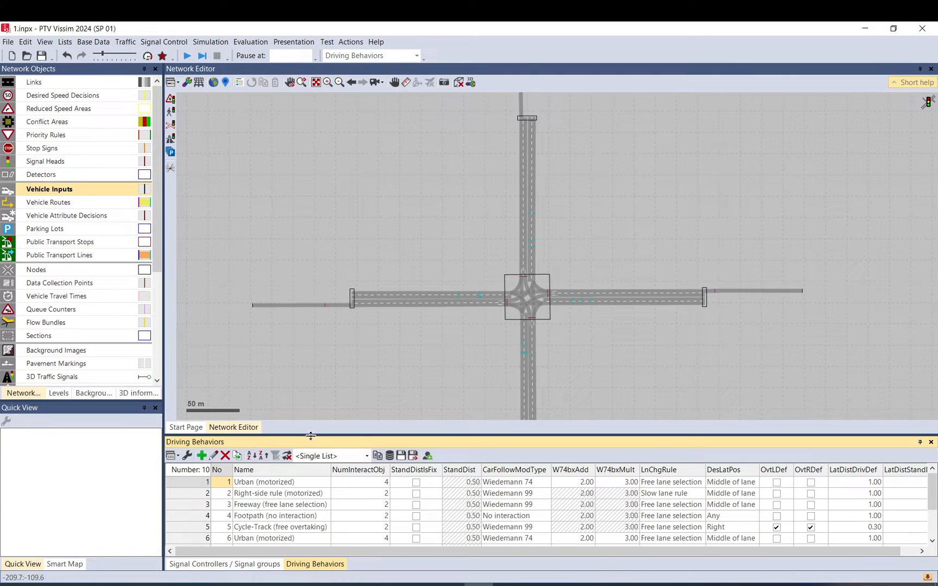
left_click_drag(313, 440, 314, 361)
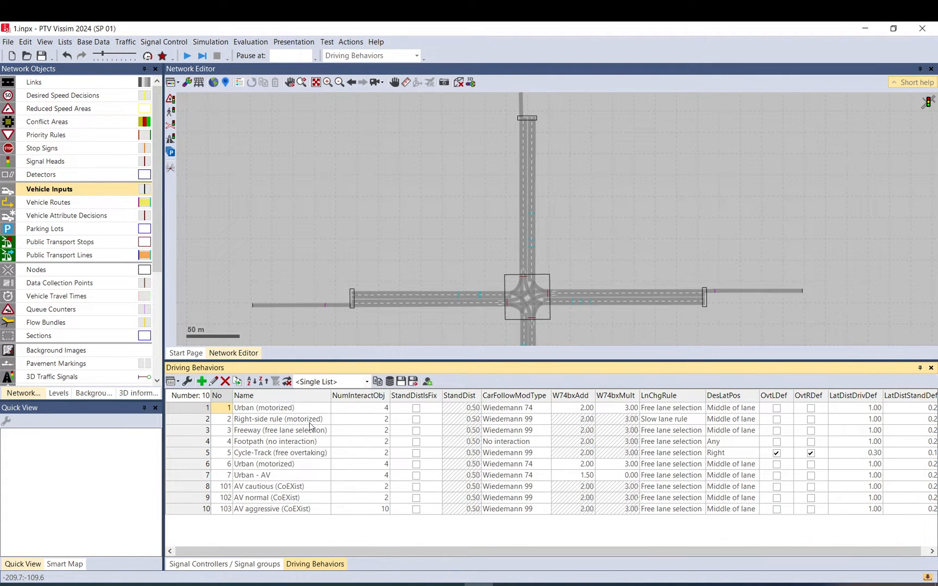
left_click(252, 475)
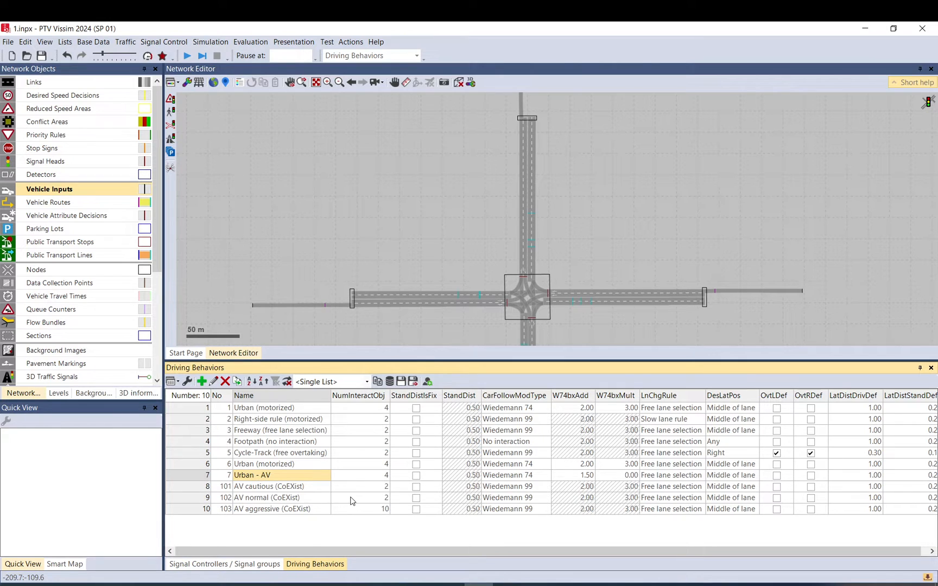
left_click(276, 487)
left_click(276, 499)
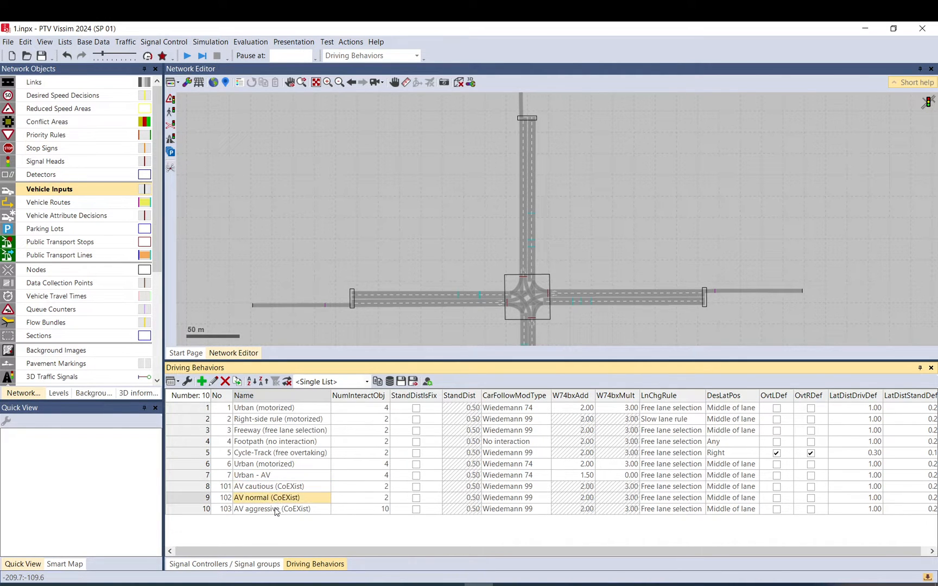
left_click(275, 511)
left_click(277, 498)
left_click(278, 487)
left_click(279, 498)
left_click(279, 509)
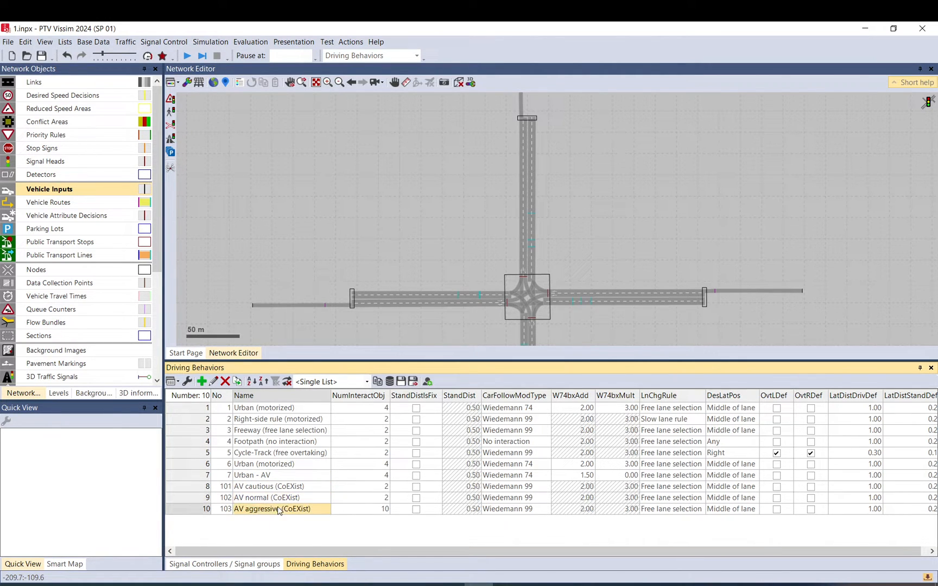
left_click(279, 486)
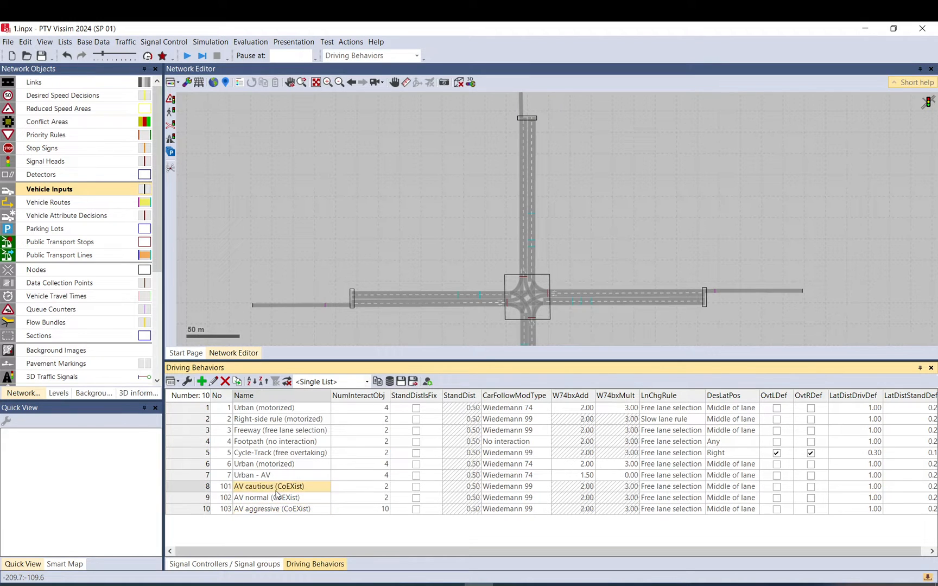
left_click(277, 497)
left_click(277, 511)
left_click(279, 487)
left_click(279, 498)
left_click(280, 509)
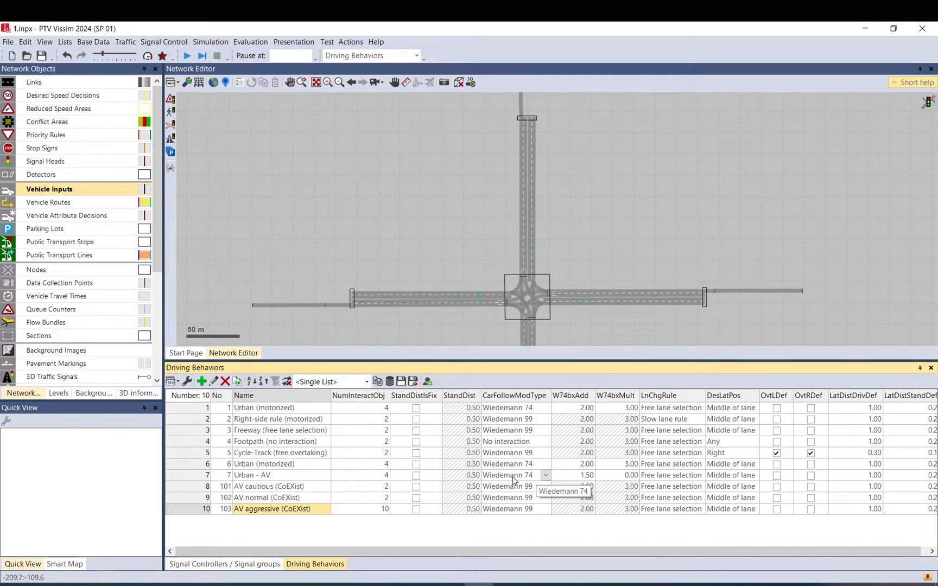
left_click(495, 476)
left_click(210, 475)
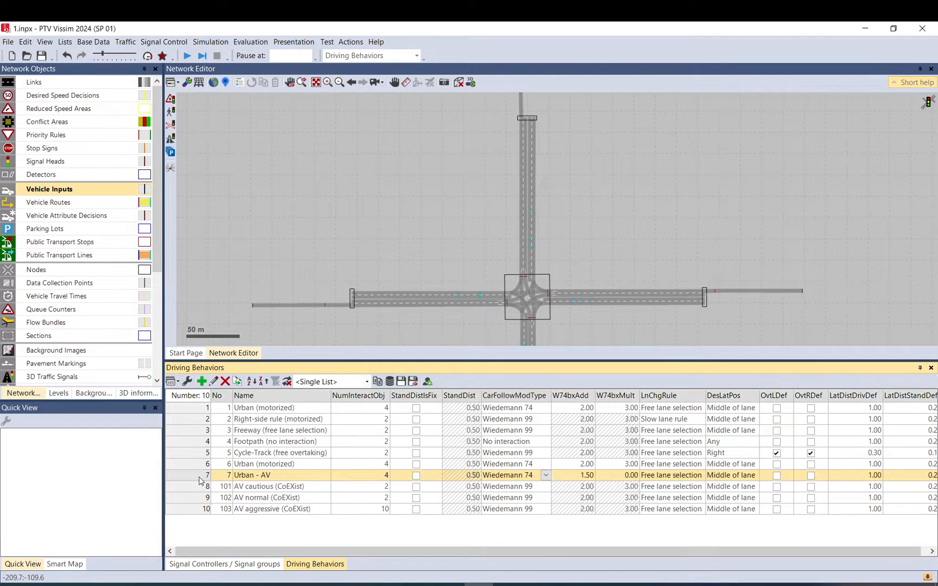
left_click(508, 488)
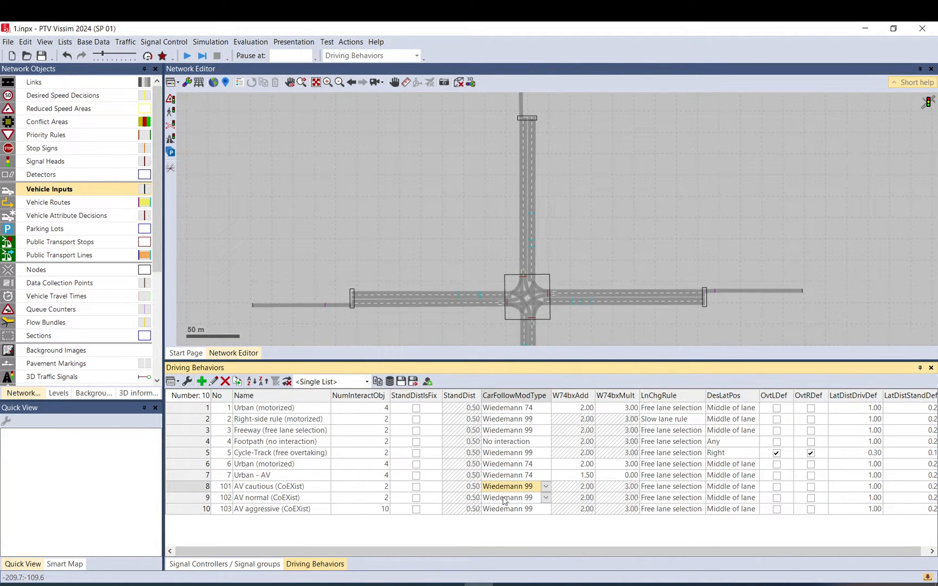
left_click(502, 510)
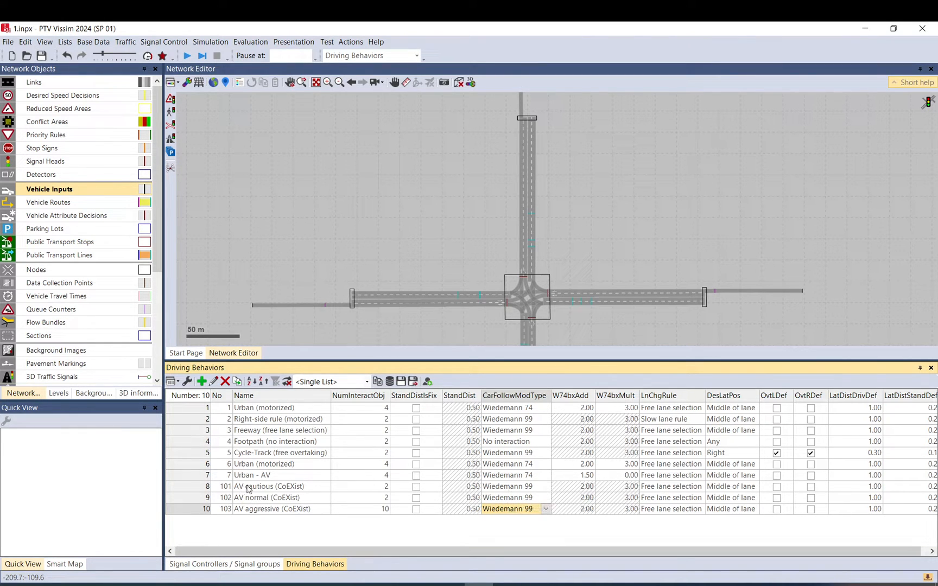
left_click(199, 489)
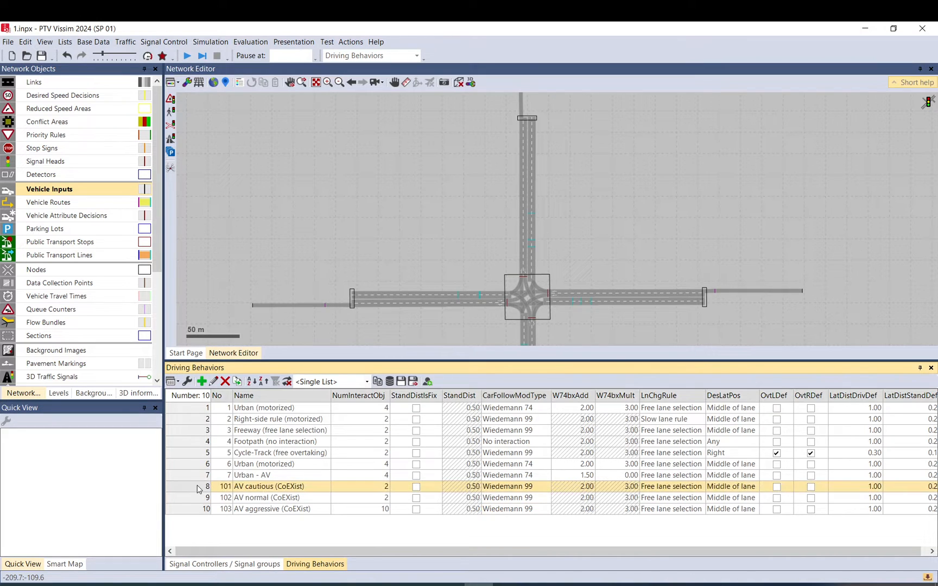
left_click(239, 478)
left_click(194, 477)
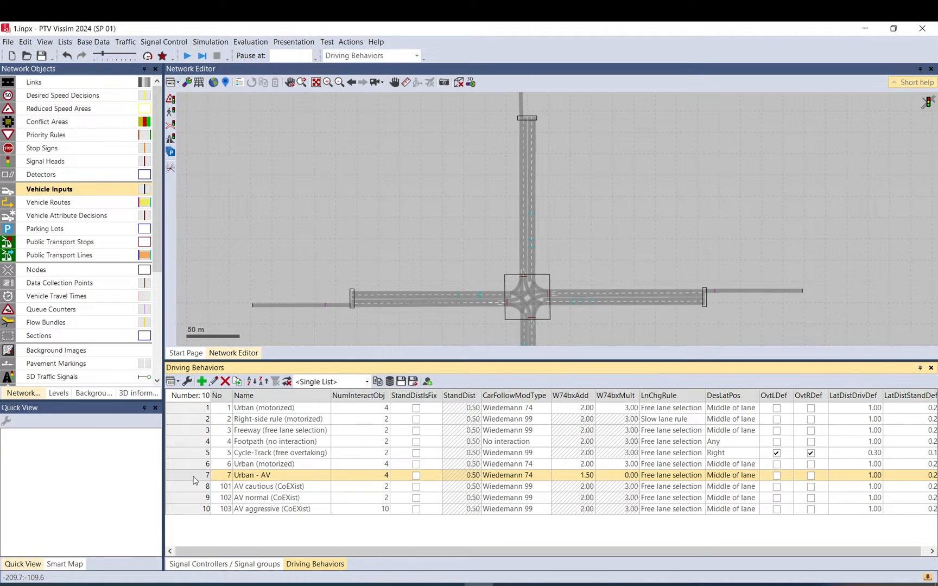
Duplicate the Urban (motorized) driving behavior and name the copy Urban AV new.
left_click(194, 411)
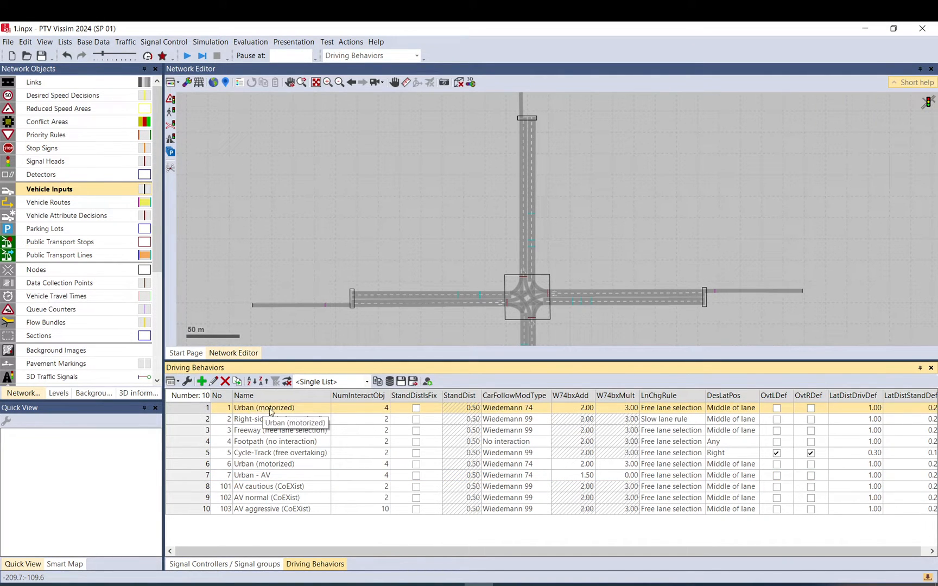
left_click(238, 381)
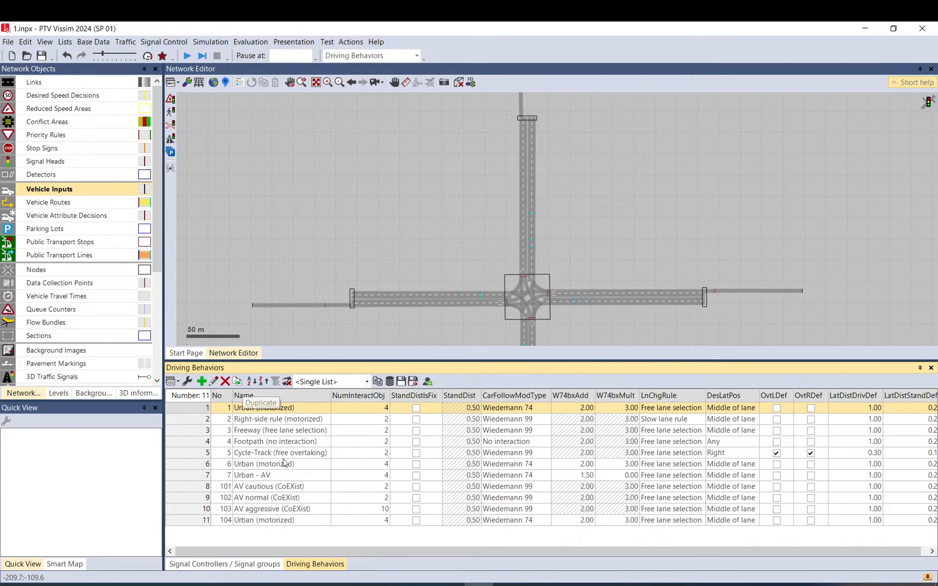
left_click(277, 521)
left_click(277, 522)
left_click_drag(296, 521, 257, 520)
type("AV new")
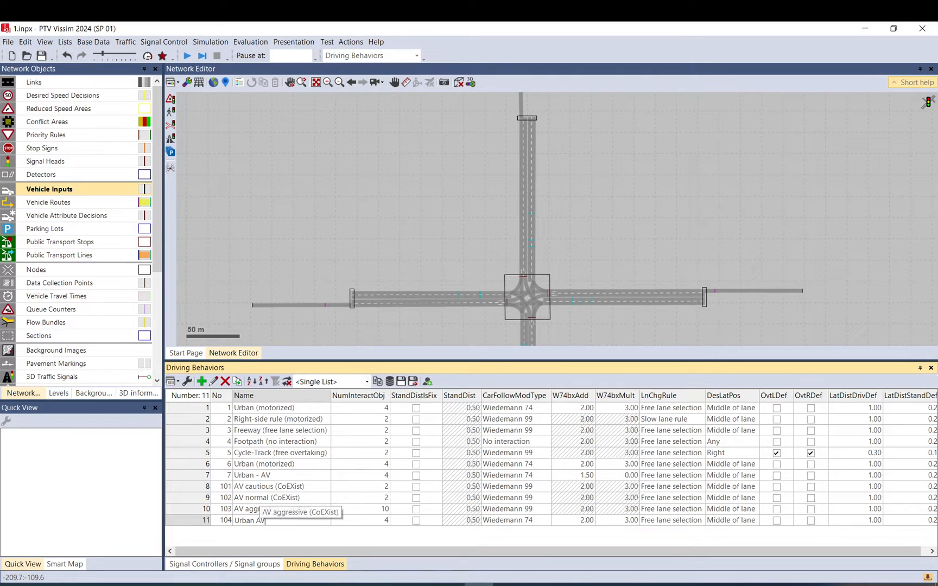
Open the Urban AV new driving behavior and review its Following and Car following model settings.
left_click(203, 520)
double_click(202, 520)
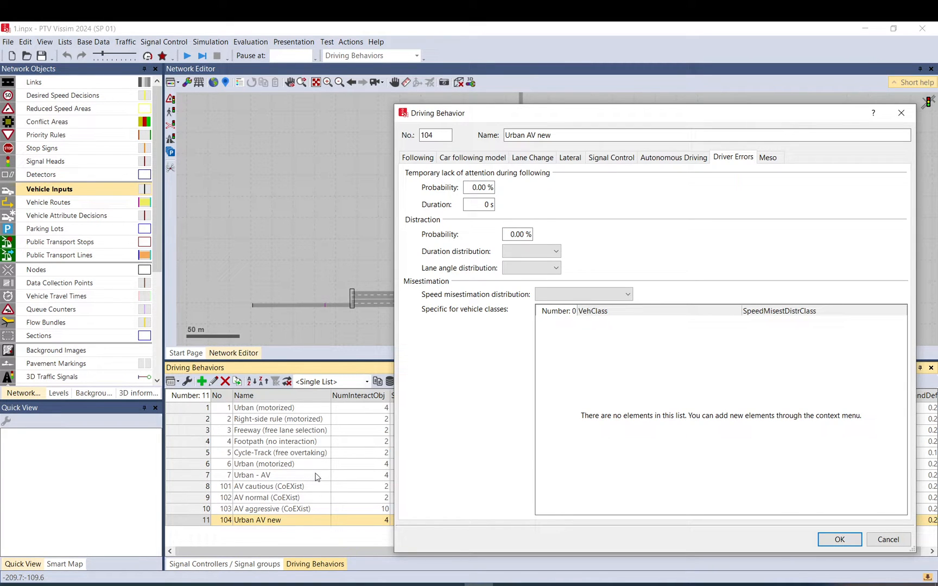
left_click_drag(509, 115, 346, 114)
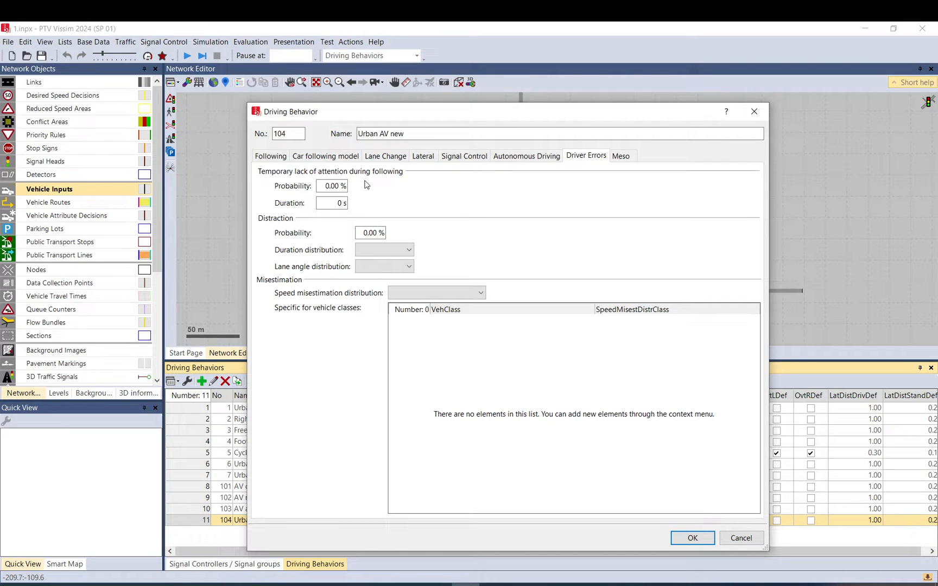
left_click(277, 156)
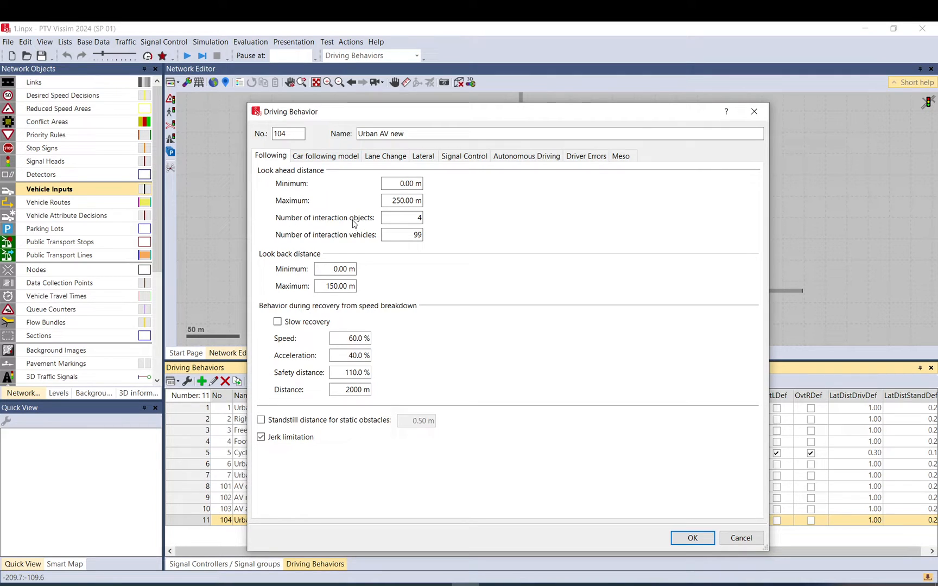
left_click(418, 217)
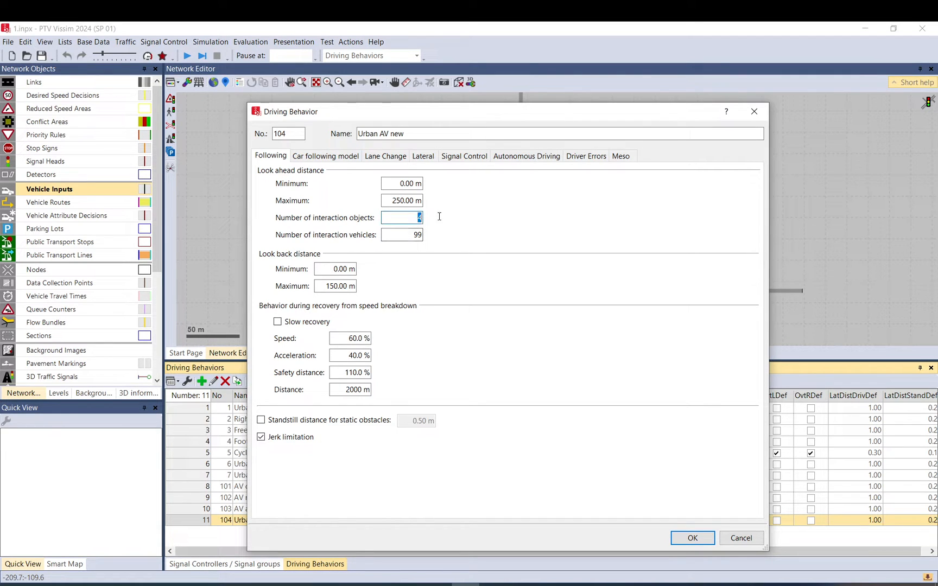
left_click(414, 234)
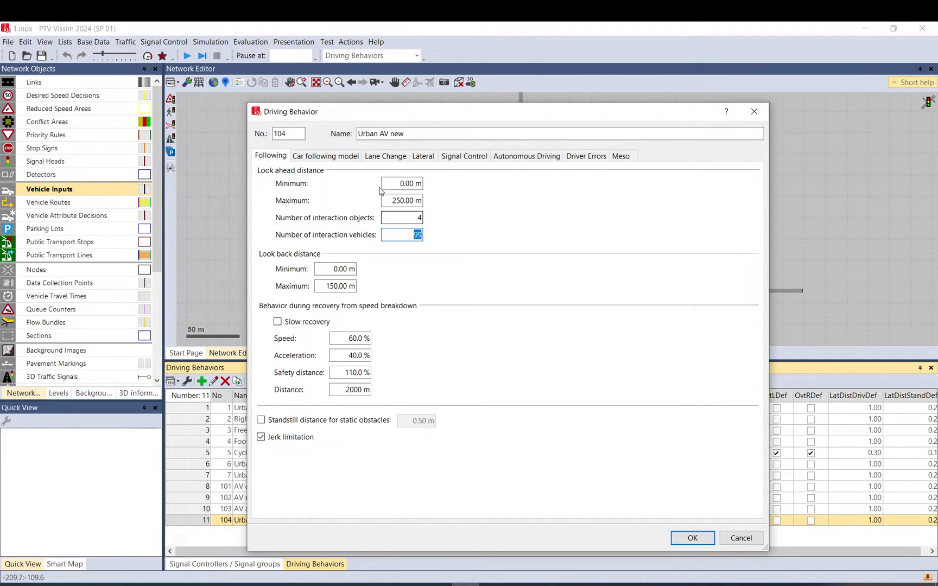
left_click(319, 157)
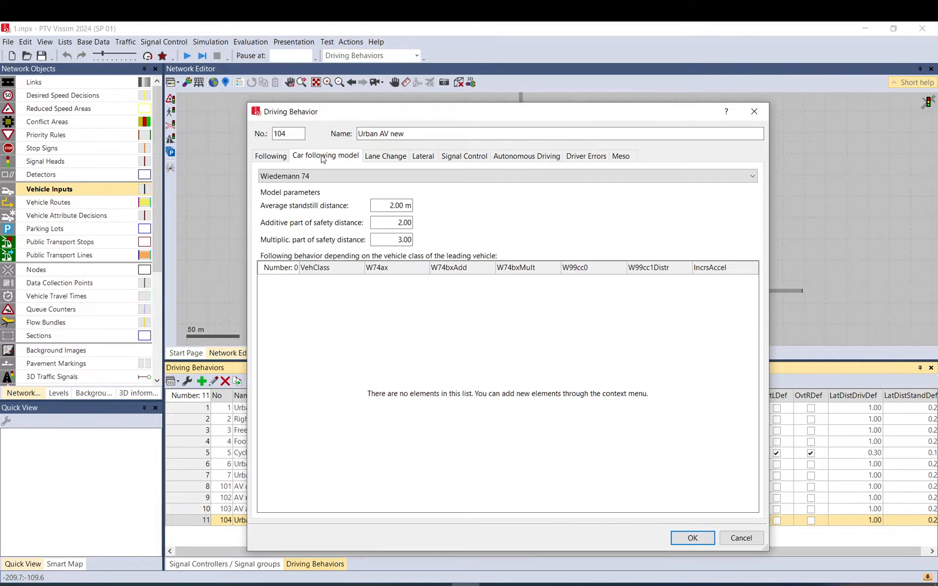
left_click(285, 178)
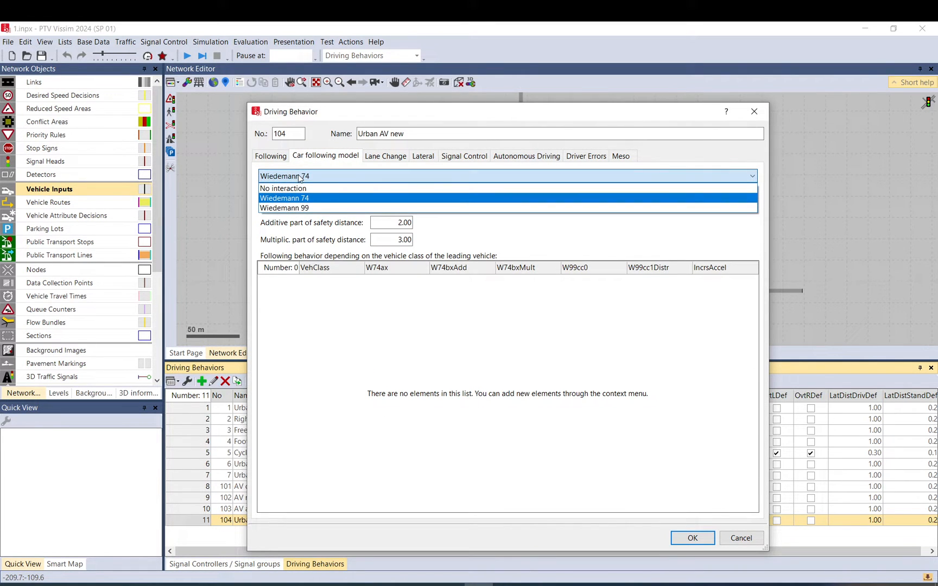
left_click(301, 209)
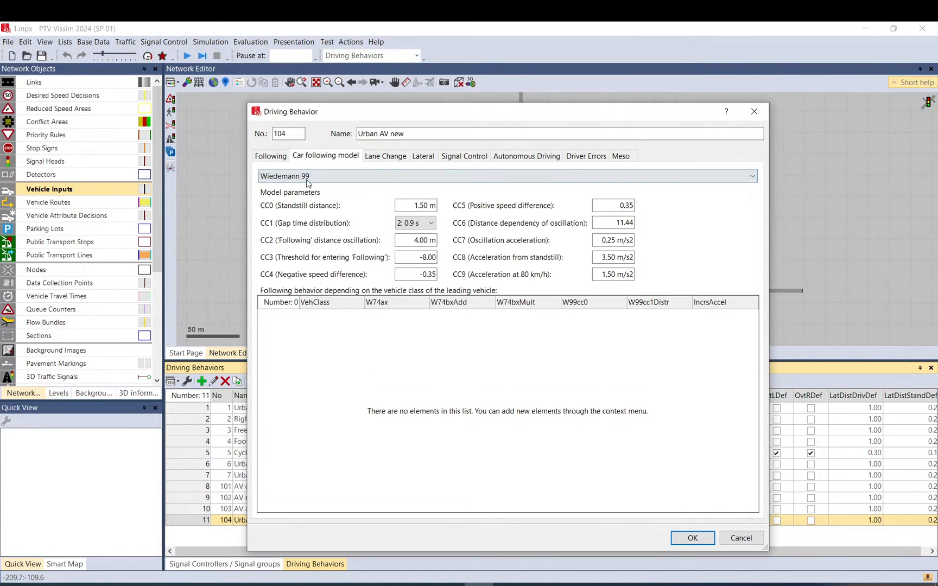
left_click(418, 224)
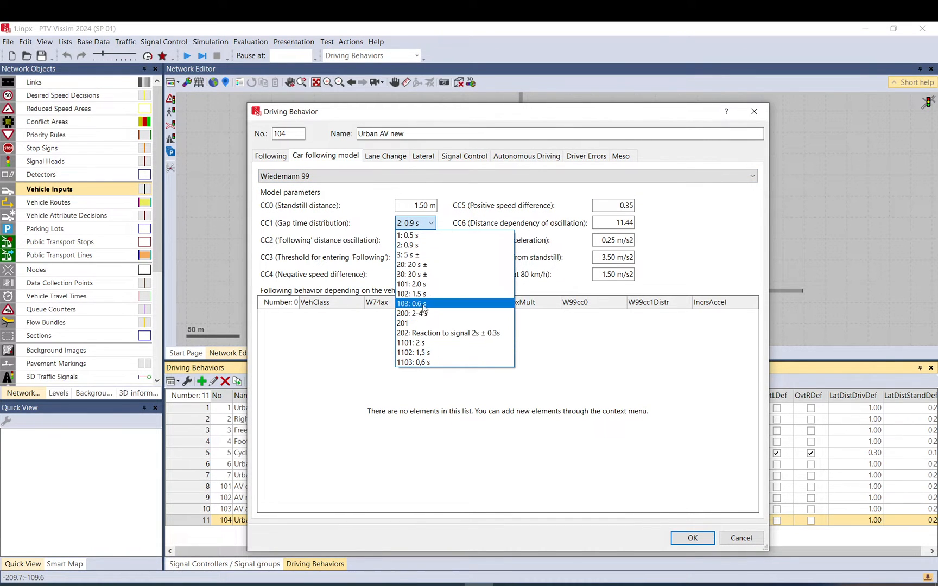
left_click(365, 196)
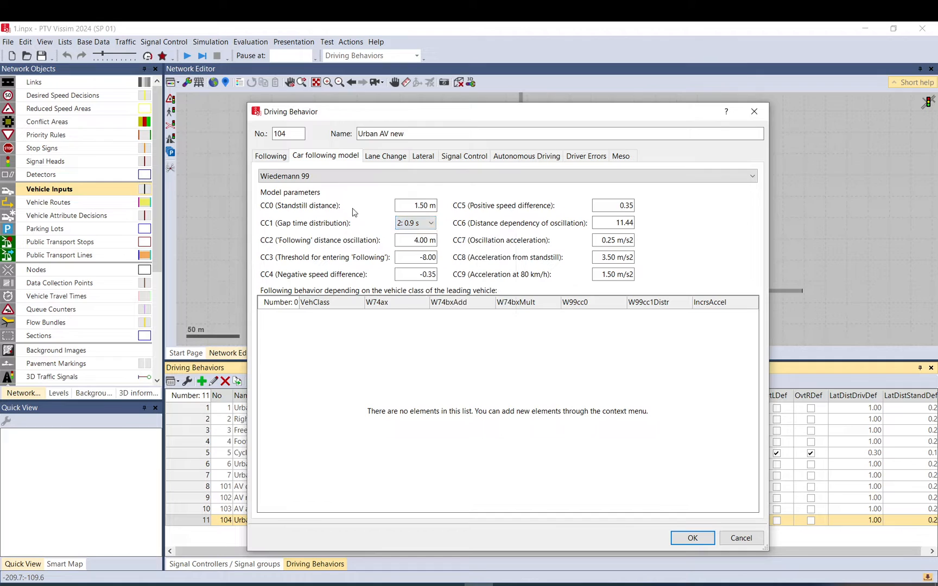
left_click(333, 175)
left_click(322, 199)
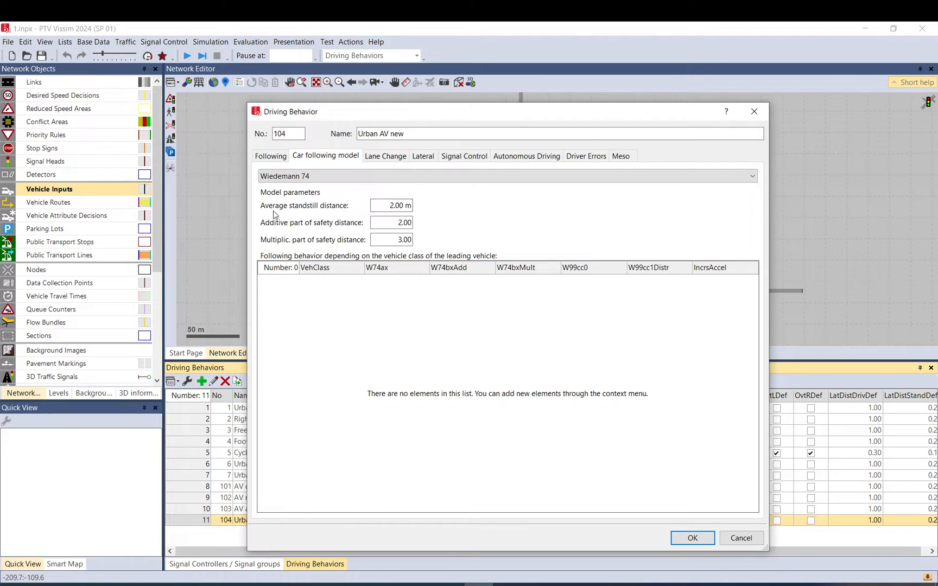
Set the Wiedemann 74 average standstill distance to 1 m, additive safety part to 1.5 and multiplicative part to 0.
left_click(388, 206)
type("1")
left_click(397, 222)
double_click(389, 238)
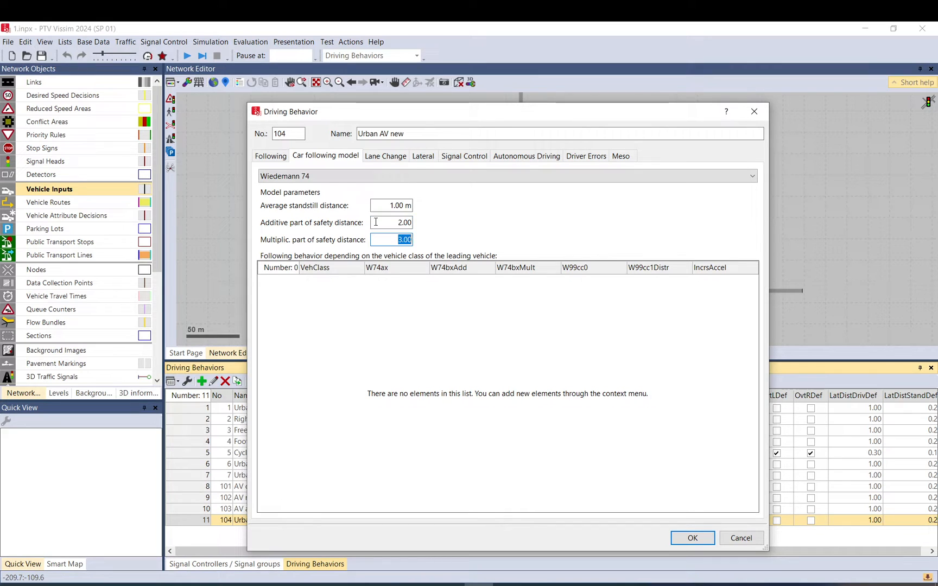
double_click(394, 225)
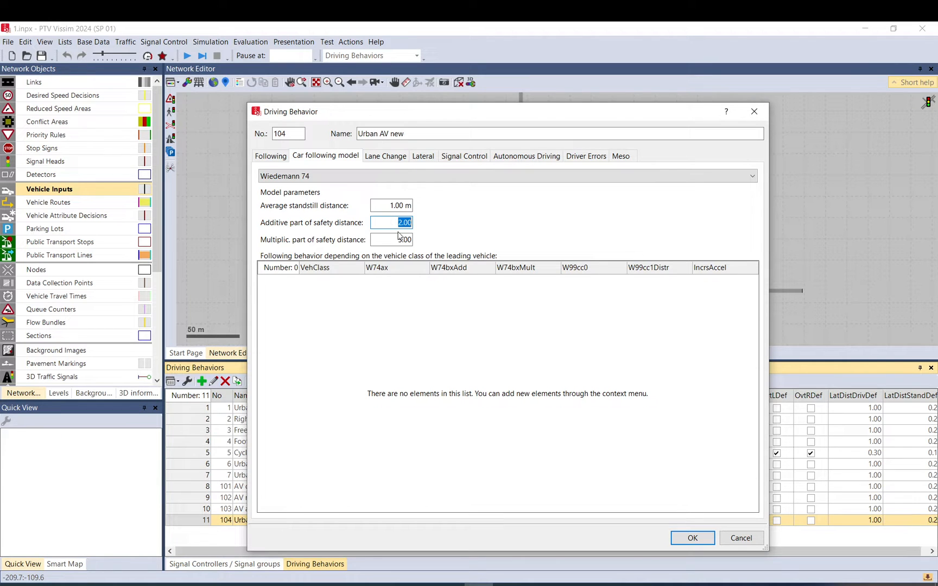
left_click_drag(395, 239, 438, 223)
type("1.5")
key("Tab")
type("0")
Turn off zipper merging in the lane change settings.
left_click(384, 156)
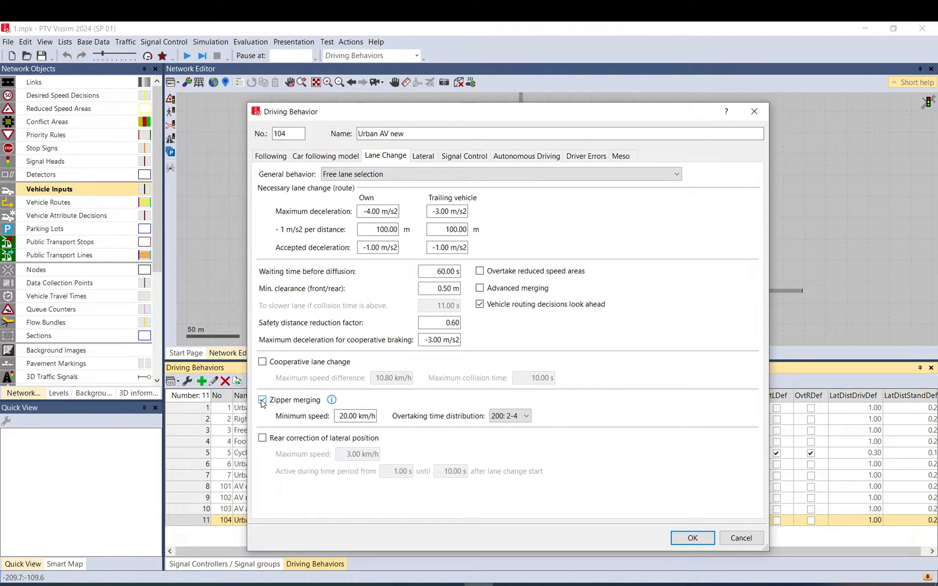
left_click_drag(375, 112, 565, 79)
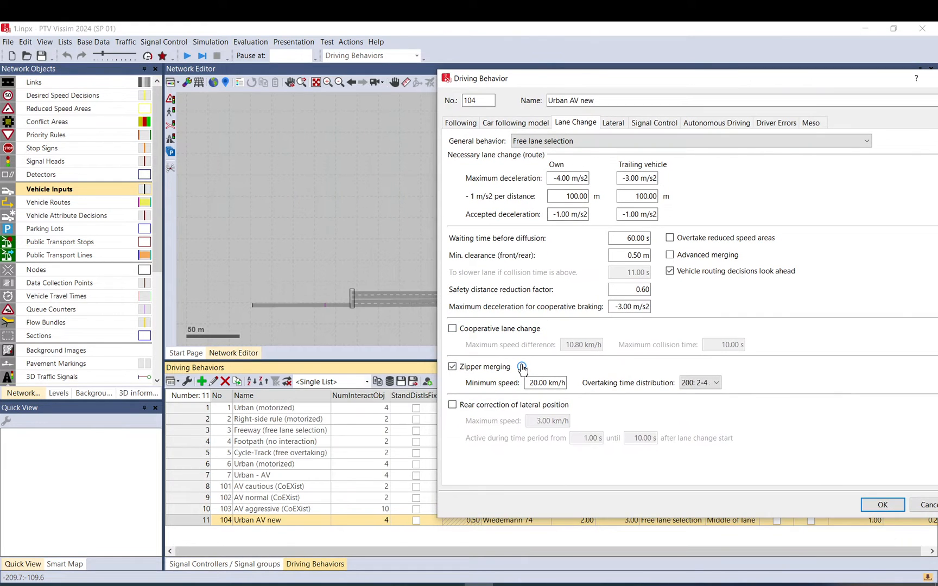
mouse_move(523, 370)
left_click(453, 367)
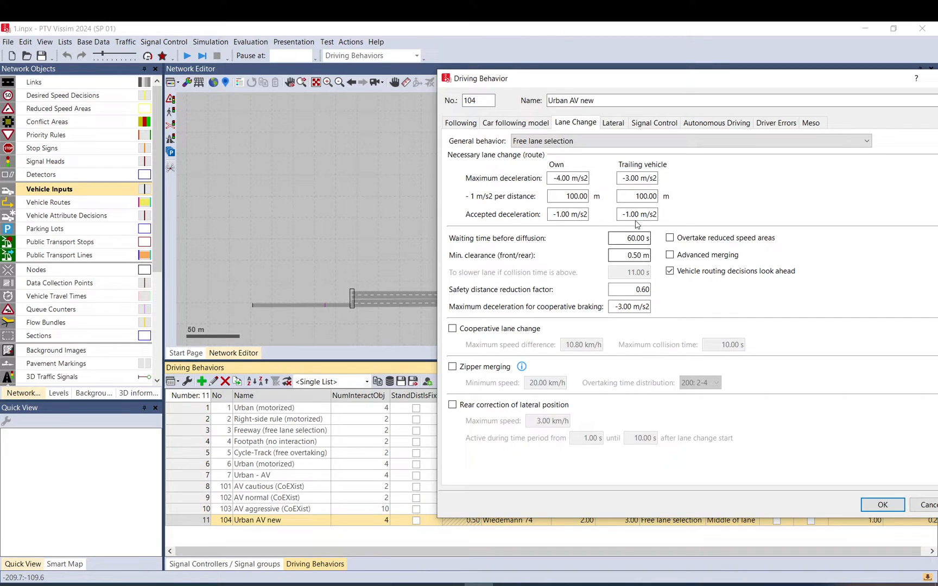
Set the lateral minimum longitudinal speed to 3.6 km/h.
left_click(612, 123)
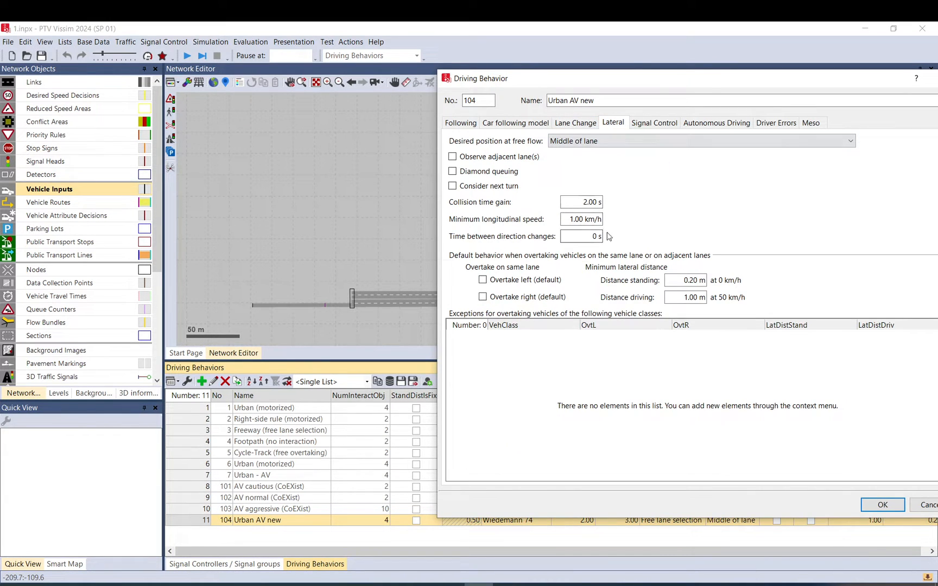
left_click_drag(565, 219, 644, 222)
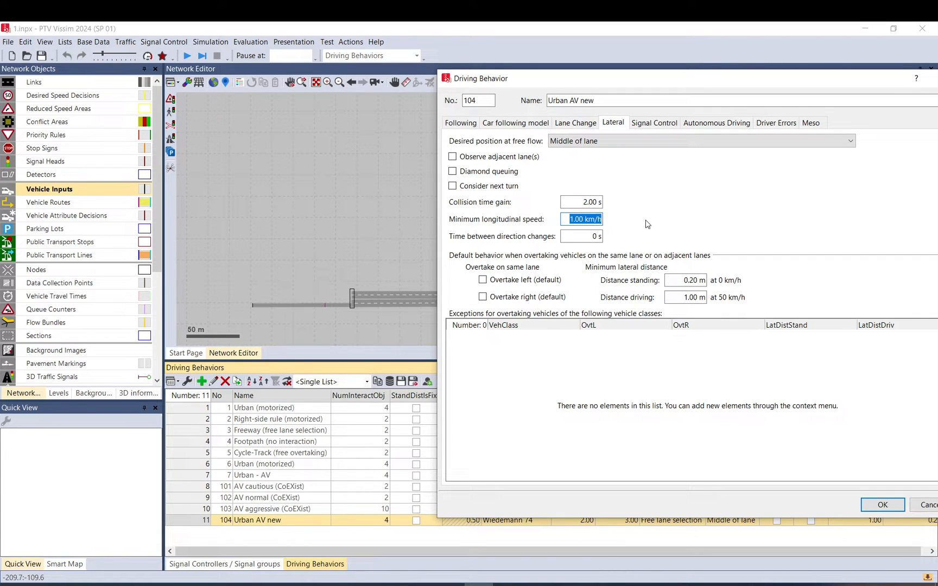
type("3.6")
left_click(657, 125)
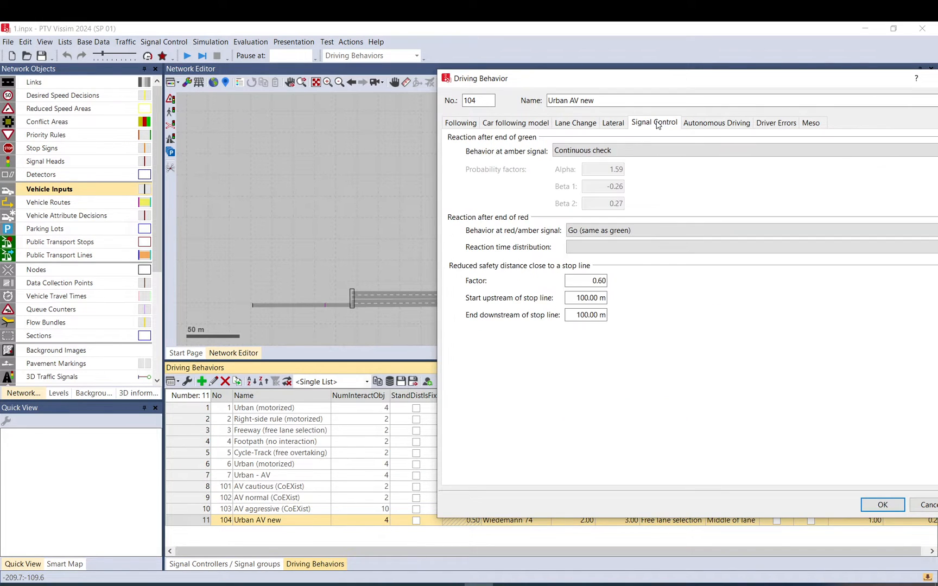
left_click(631, 234)
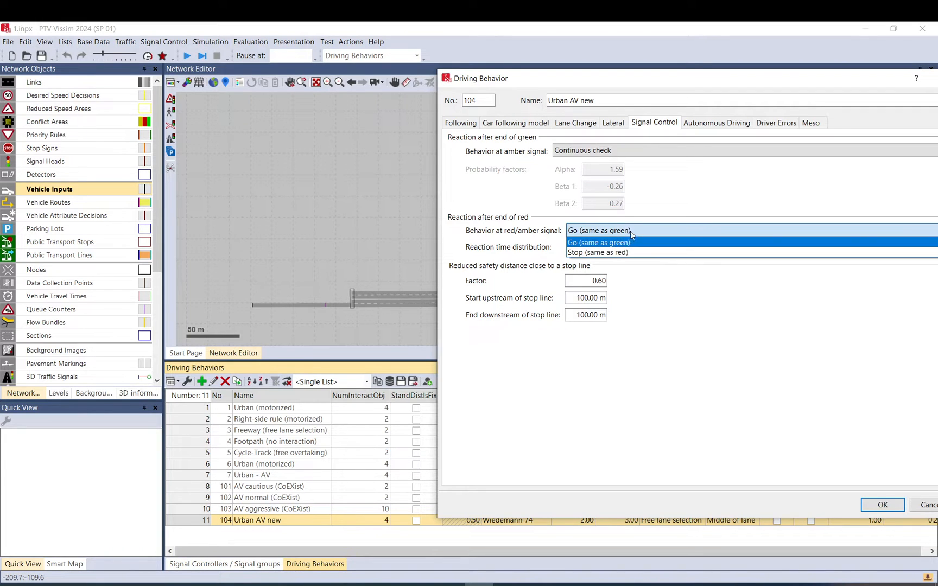
left_click(577, 254)
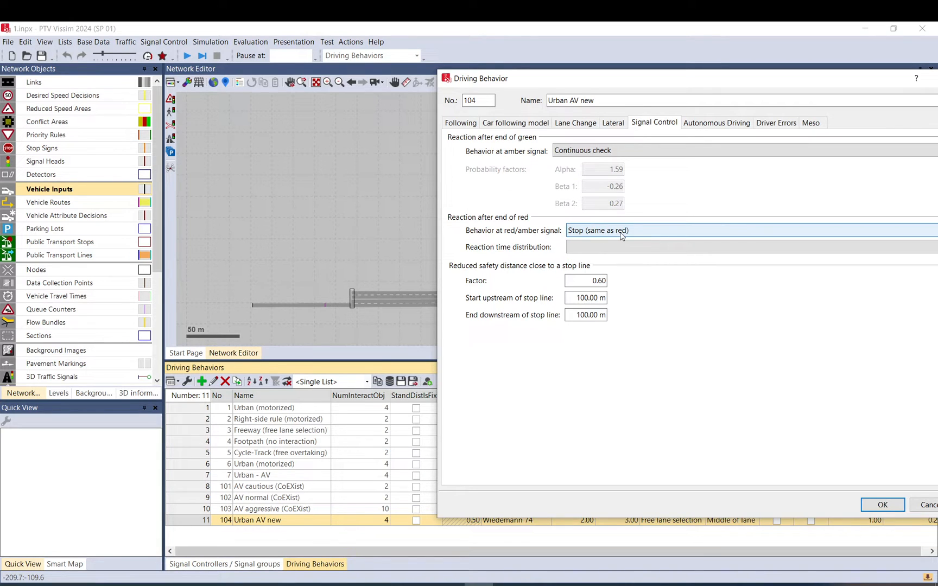
left_click(584, 235)
left_click(586, 242)
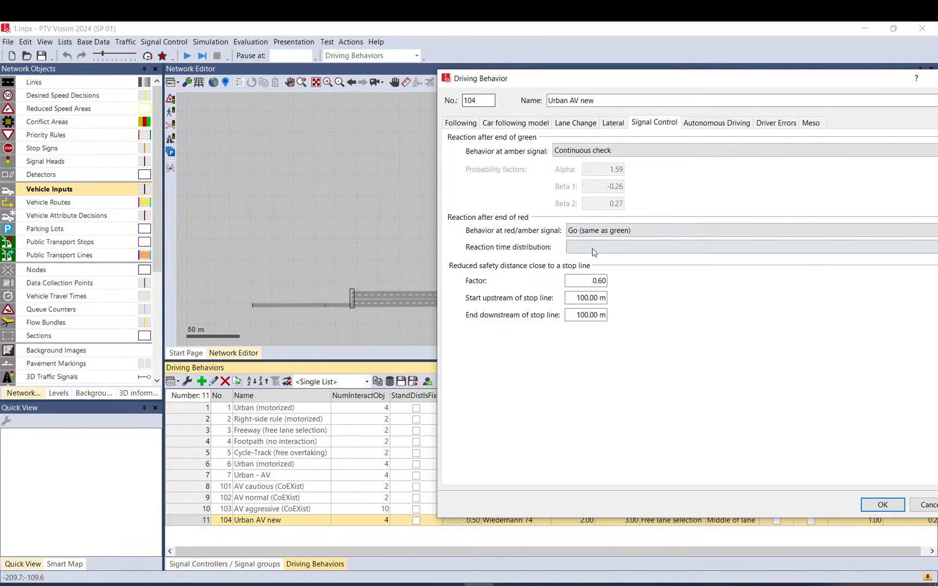
left_click(581, 233)
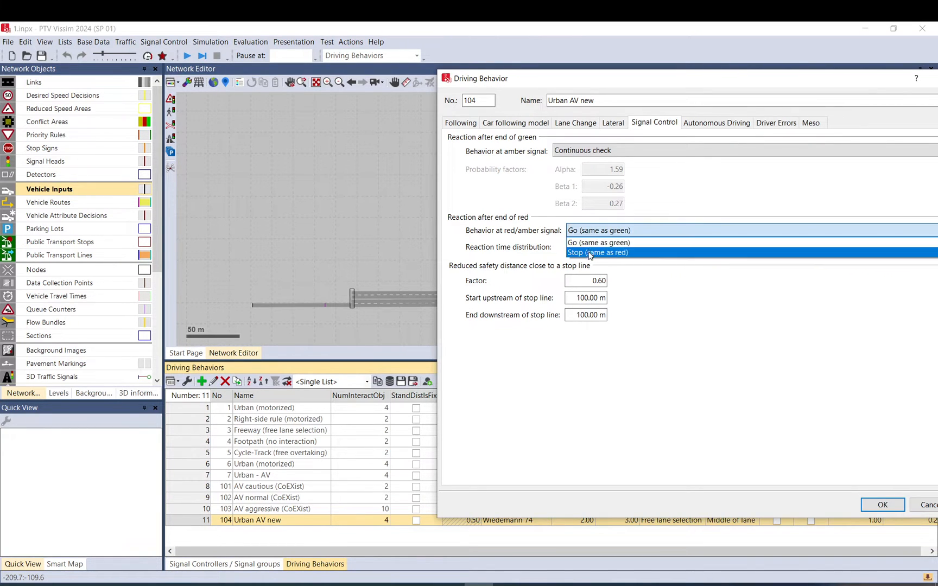
left_click(659, 208)
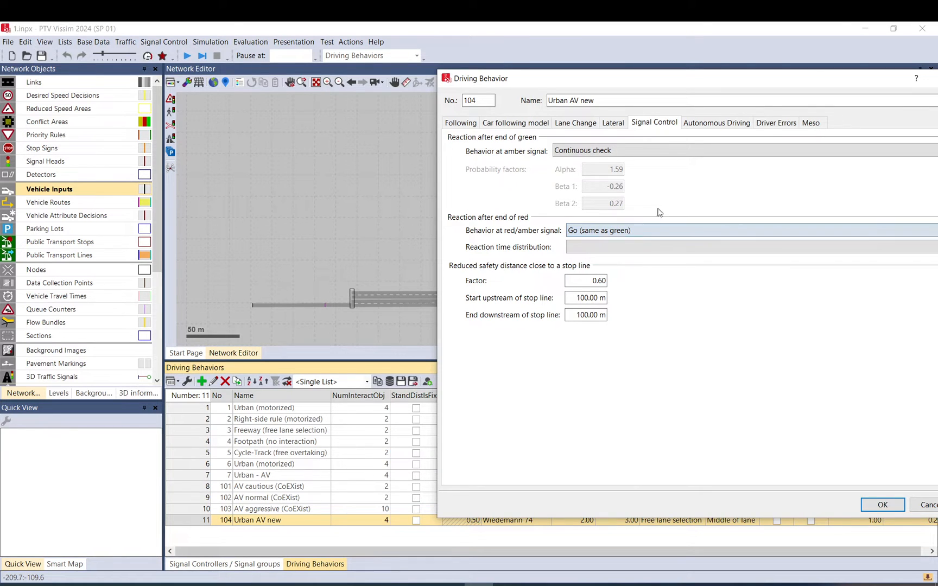
Disable implicit stochastics and enable platooning in the autonomous driving settings.
left_click(692, 124)
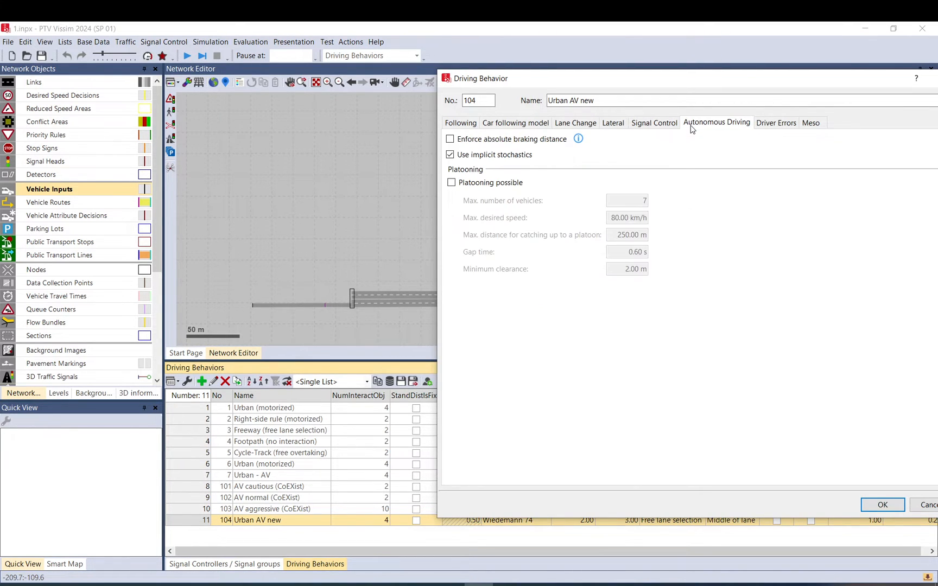
left_click(462, 156)
left_click(489, 185)
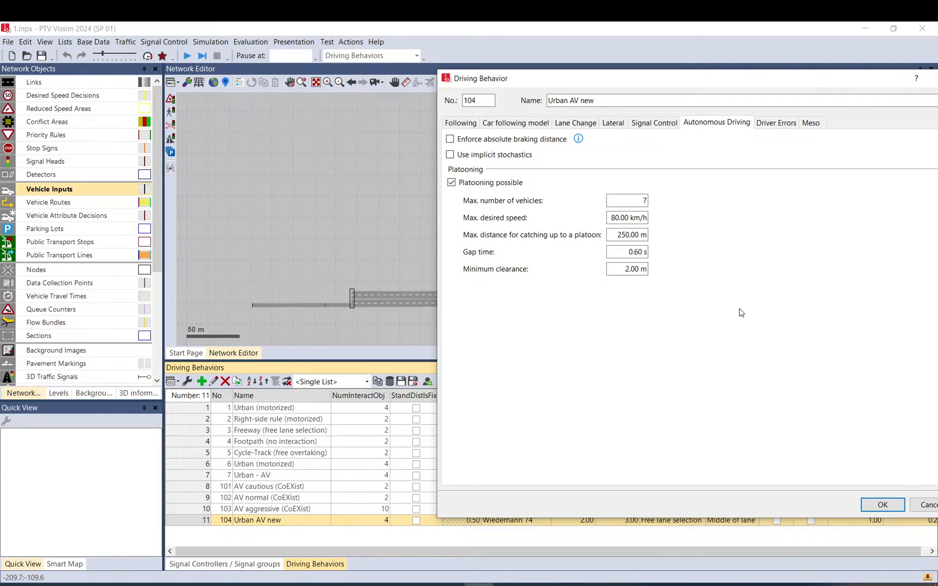
Review the driver error settings and confirm the driving behavior dialog.
left_click(776, 124)
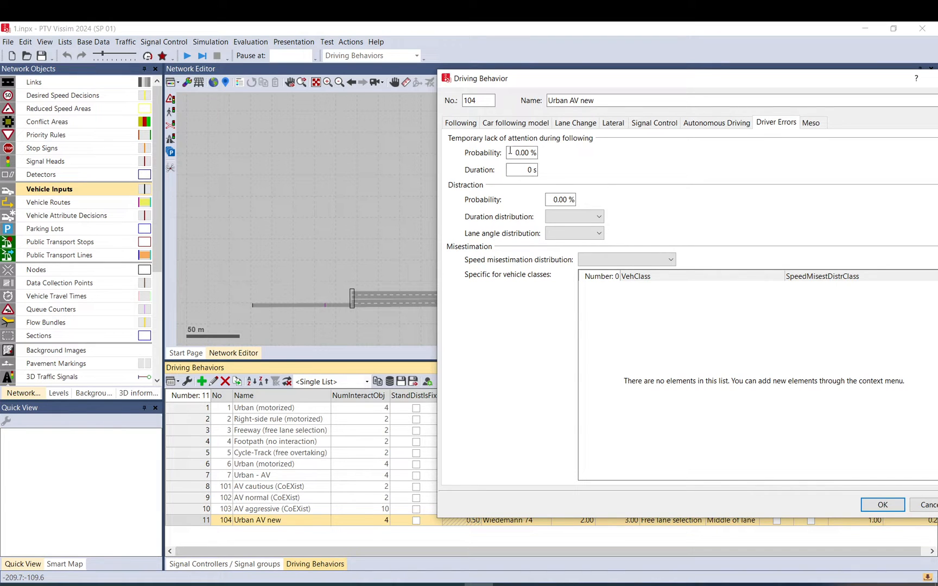
left_click(528, 170)
left_click(566, 199)
double_click(525, 153)
left_click(883, 505)
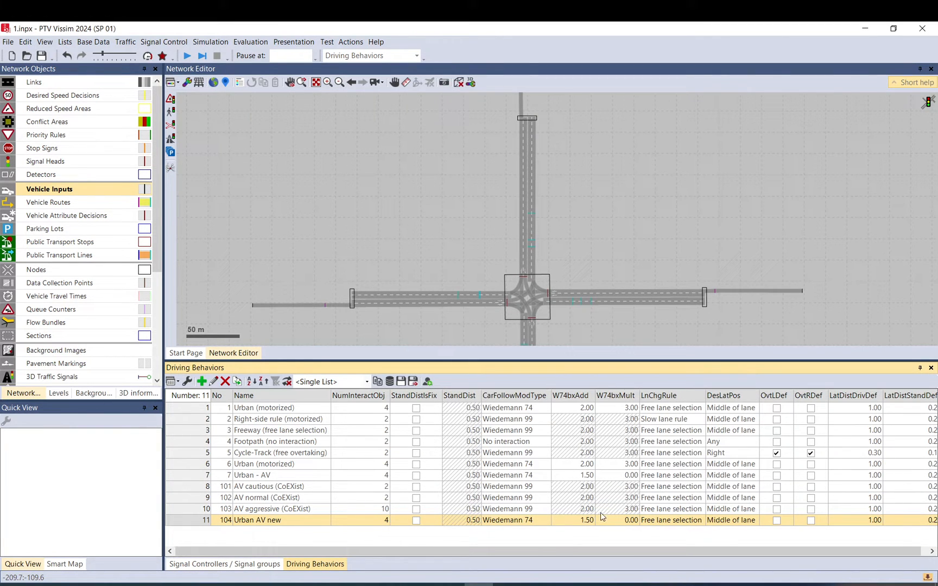
Open the Link Behavior Types list and add a new link behavior type named New.
left_click_drag(597, 339, 597, 307)
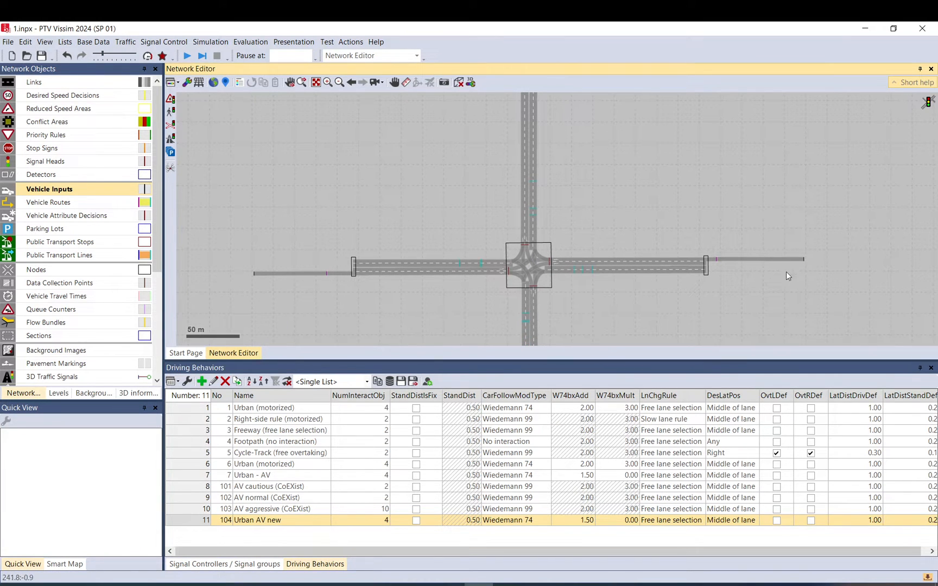
left_click_drag(787, 271, 736, 260)
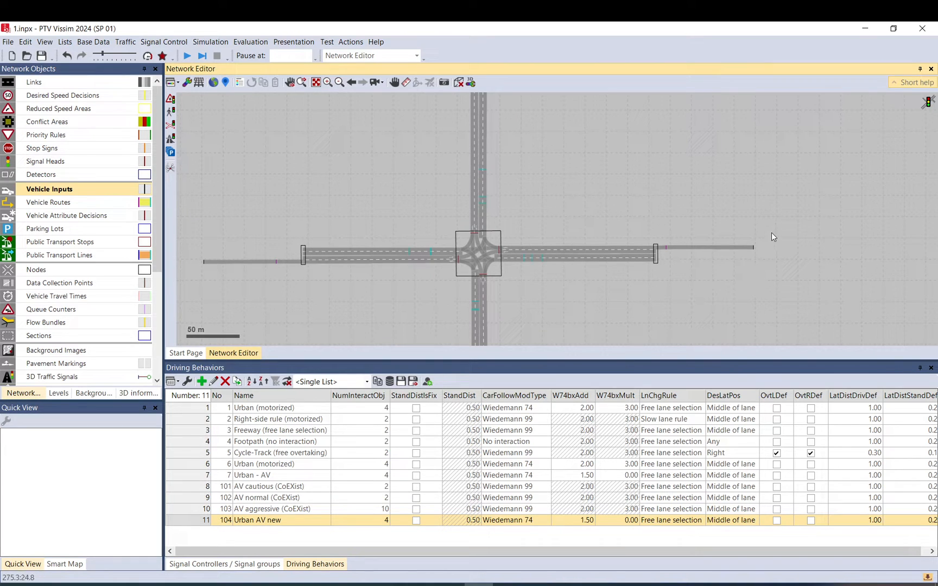
left_click(123, 44)
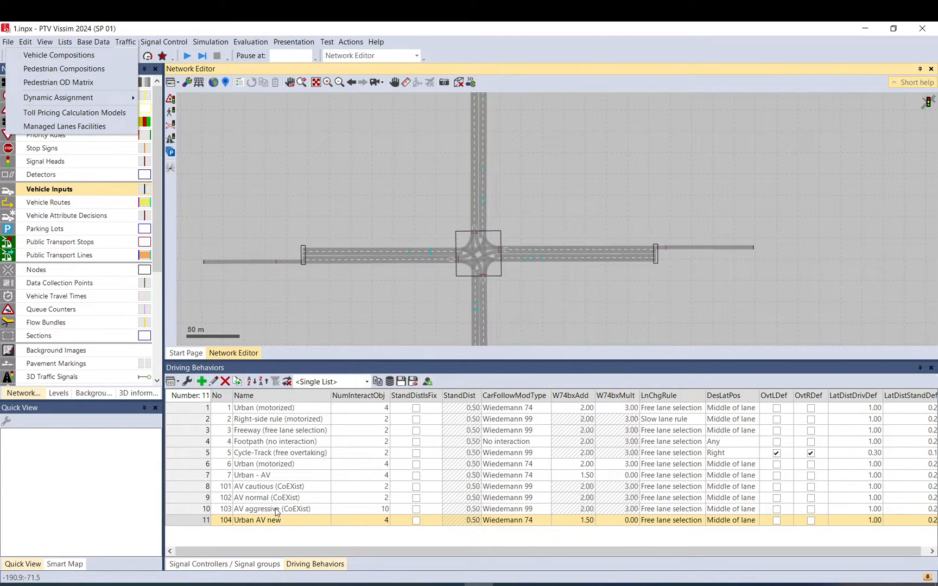
mouse_move(98, 43)
left_click(53, 196)
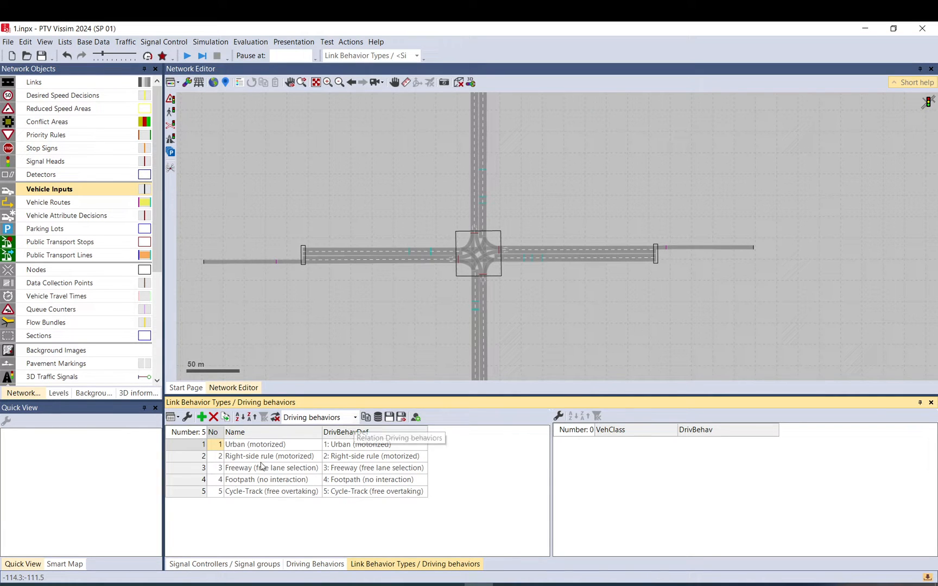
left_click(200, 417)
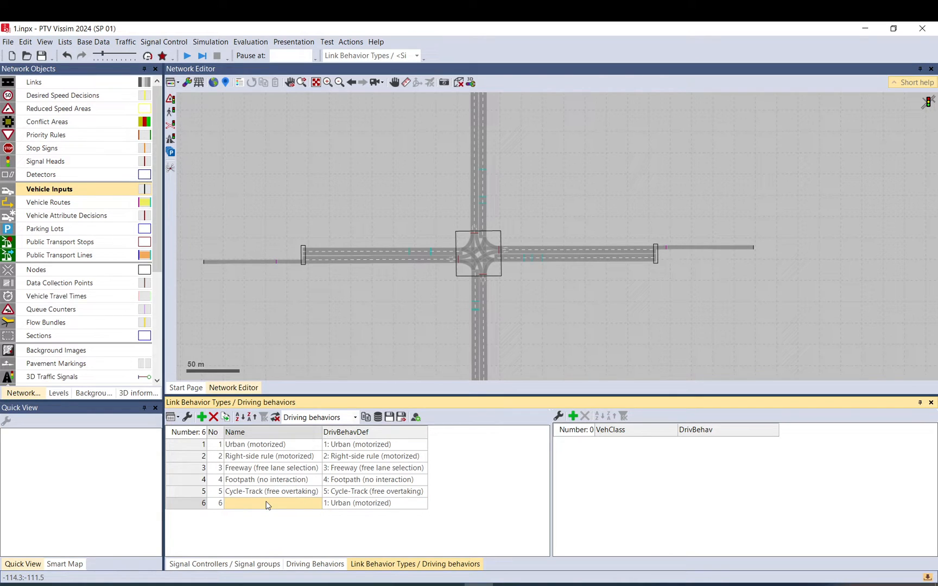
type("New")
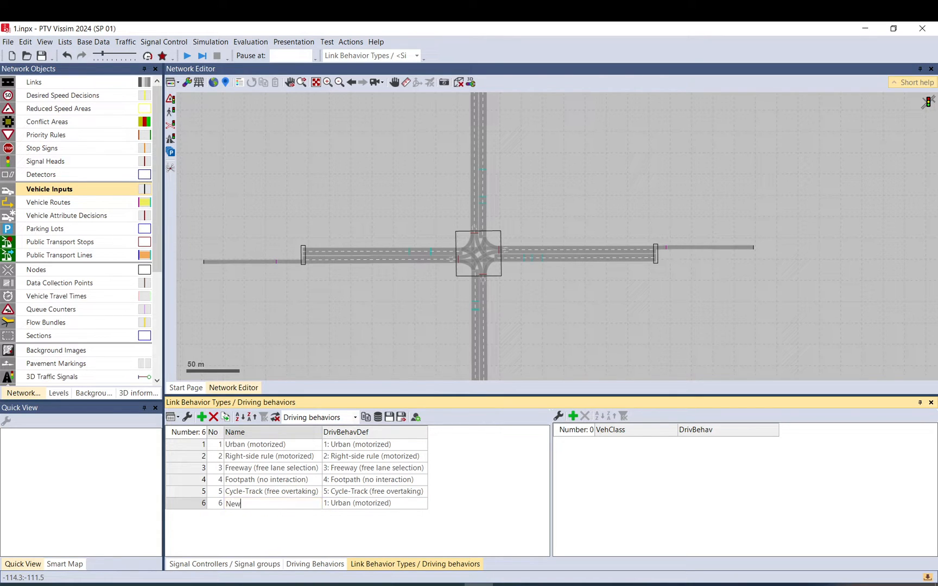
left_click(361, 504)
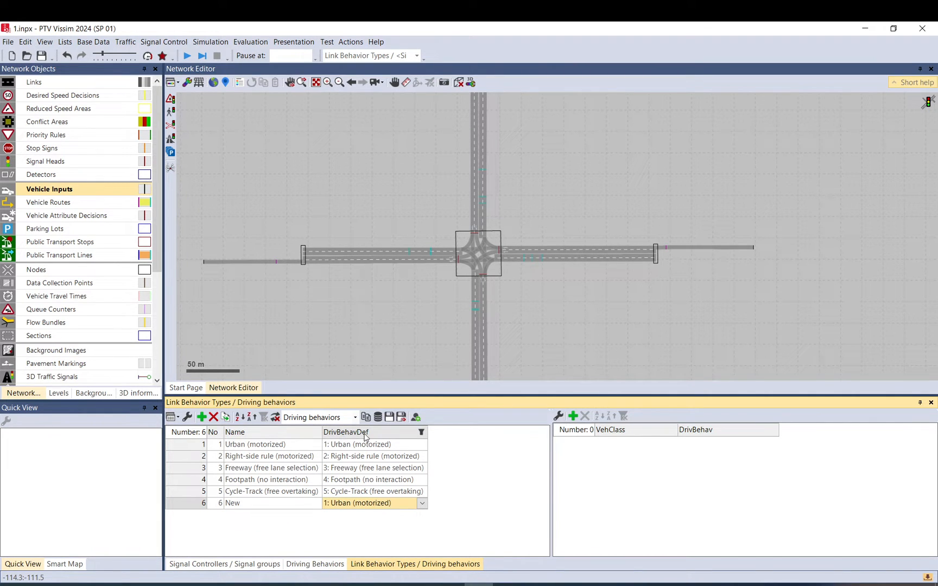
left_click(422, 505)
left_click(367, 577)
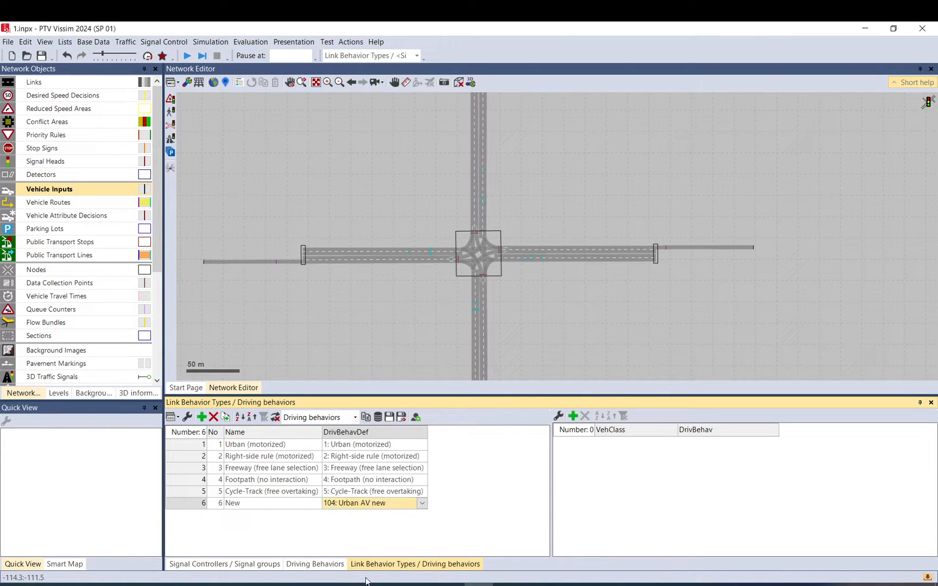
left_click(425, 505)
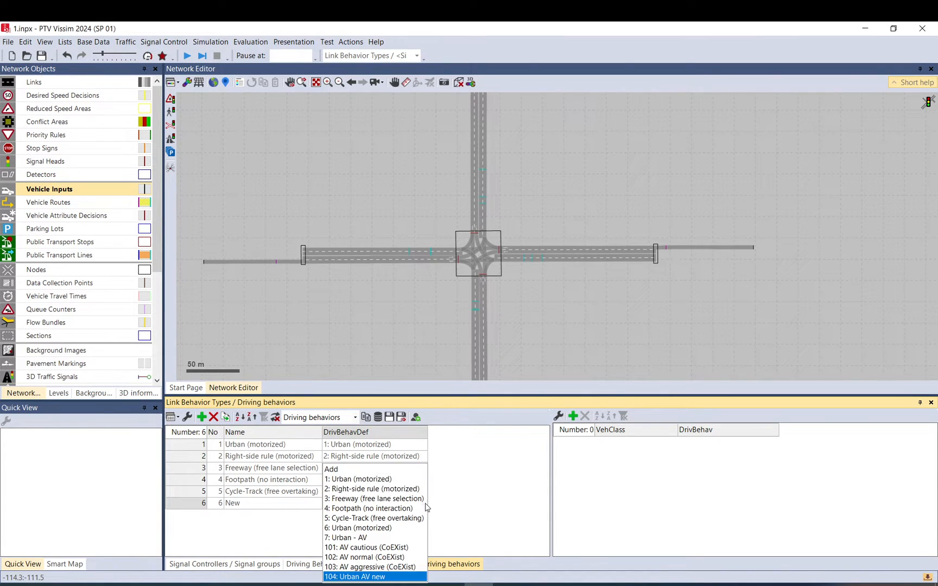
left_click(369, 480)
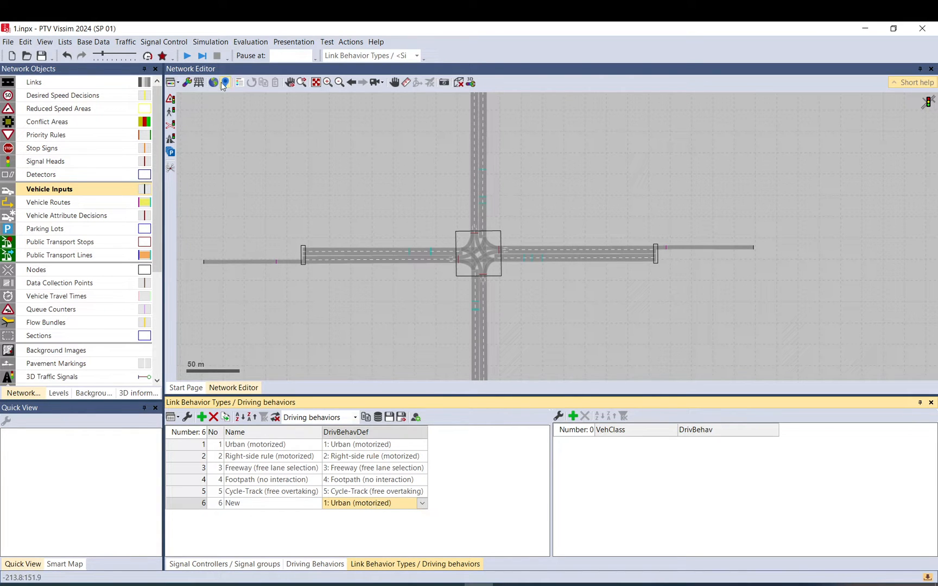
Open the Links list.
right_click(64, 82)
left_click(79, 90)
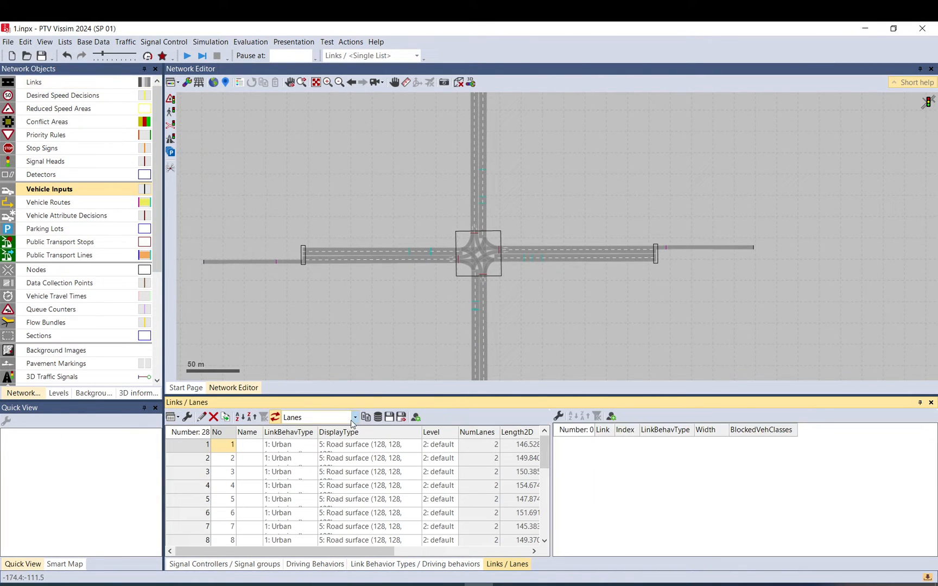
Select all links and set their link behavior type to 6: New.
left_click(198, 446)
key("ctrl+a")
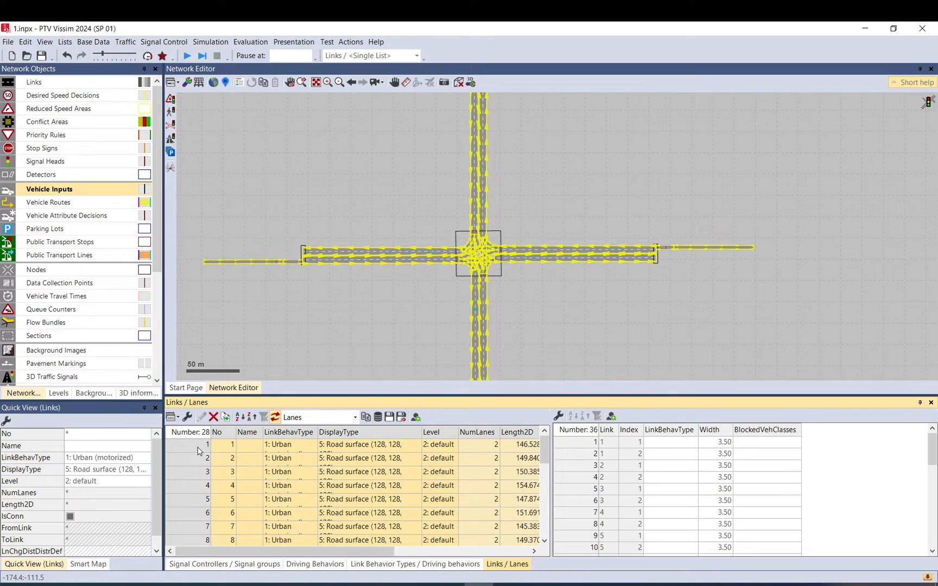
left_click(137, 461)
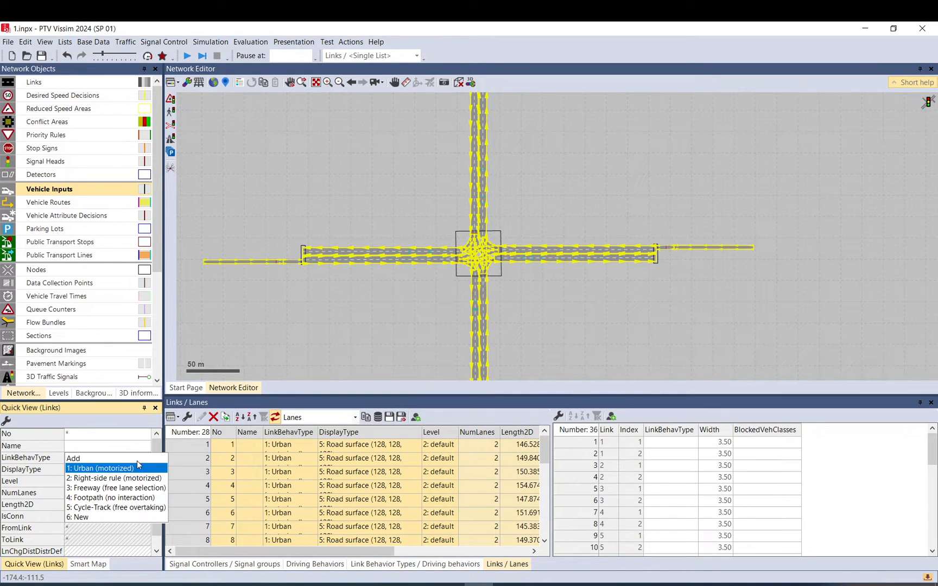
left_click(88, 517)
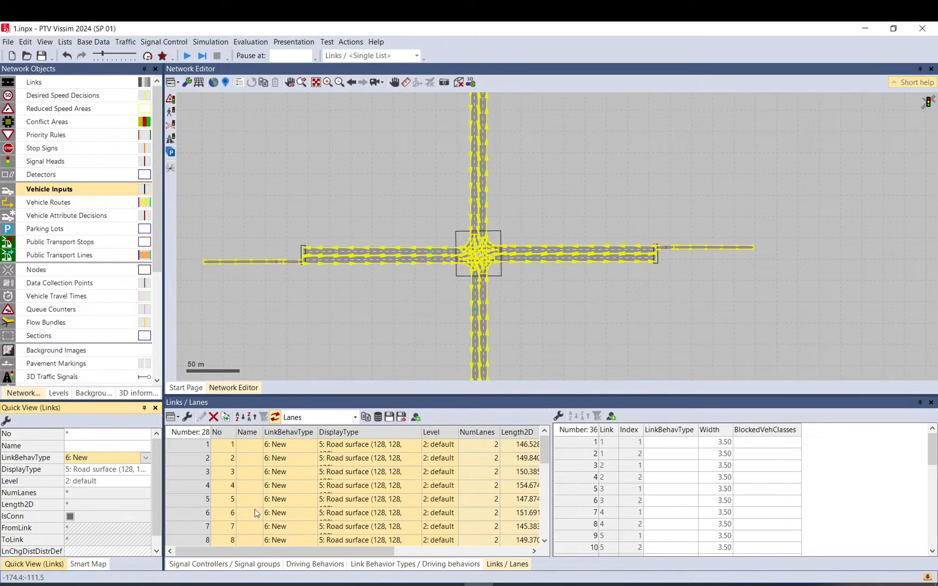
Open the Link Behavior Types list and add three vehicle class rows to the New link behavior type.
left_click(439, 564)
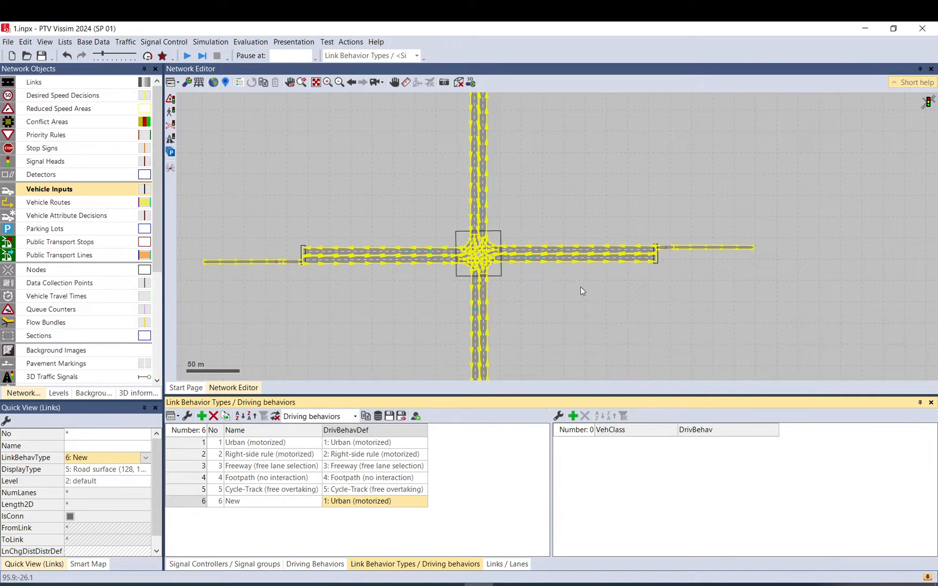
left_click(530, 297)
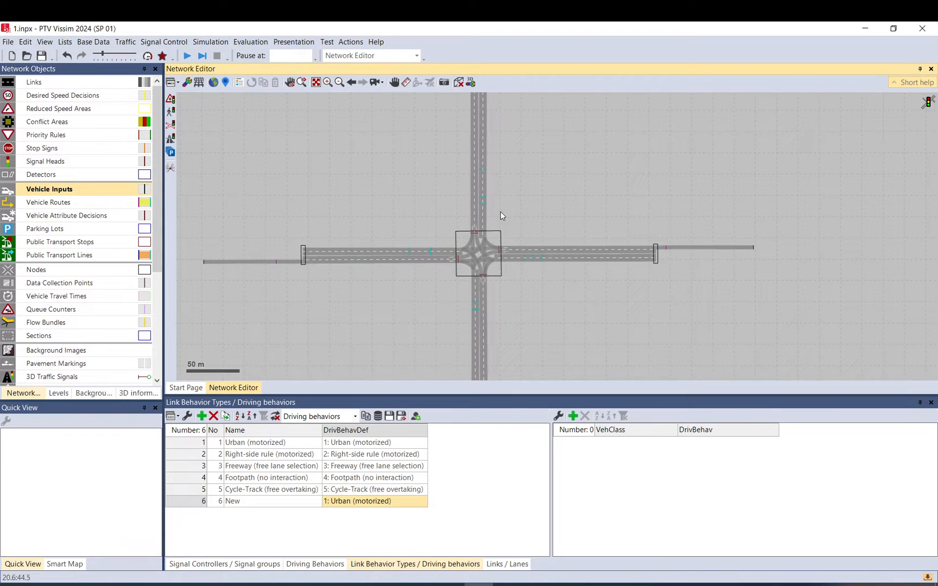
left_click_drag(501, 216, 481, 190)
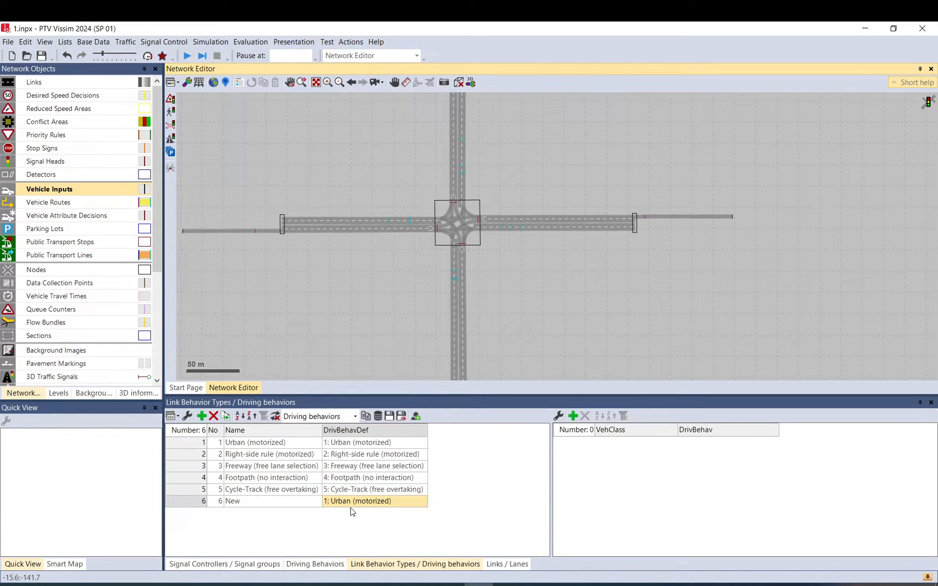
left_click(575, 417)
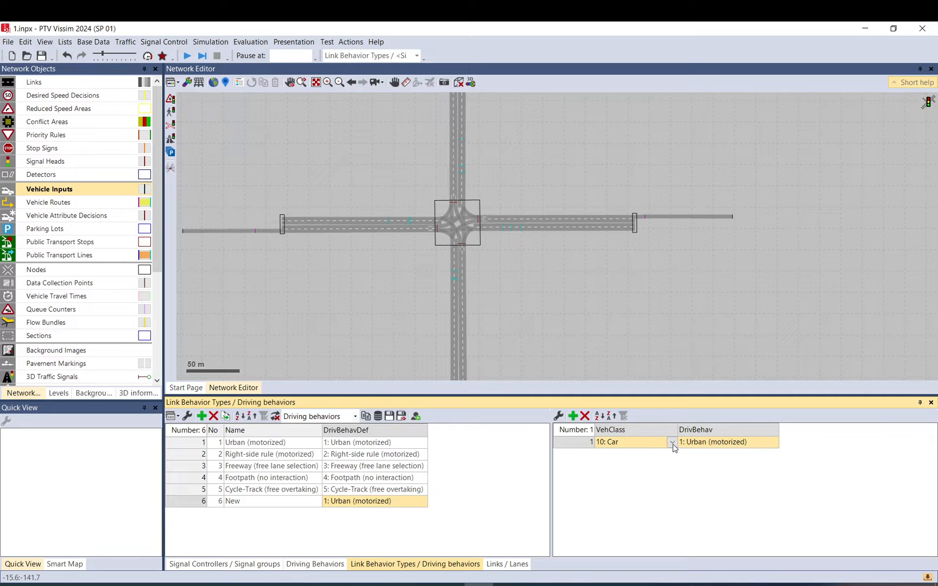
left_click(573, 417)
left_click(573, 417)
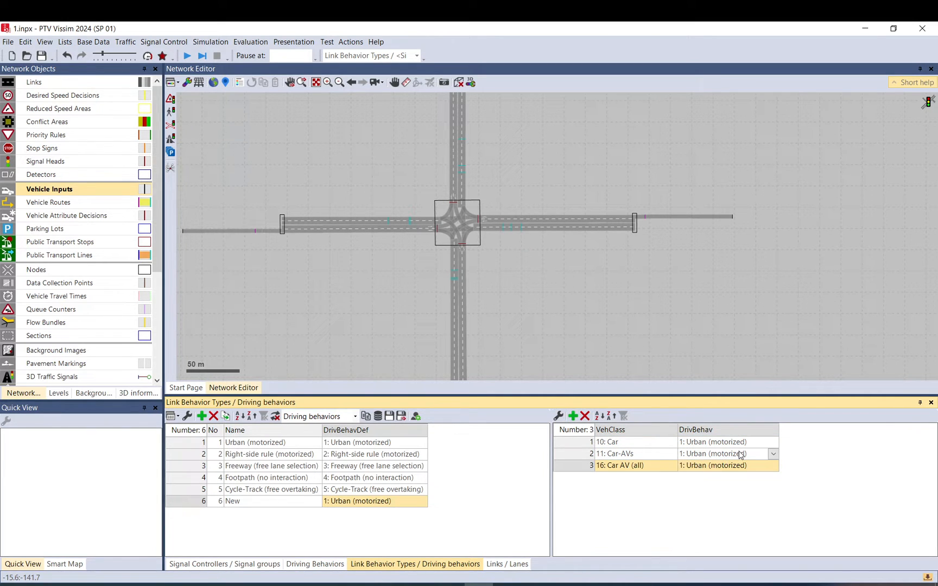
left_click(615, 444)
left_click(715, 446)
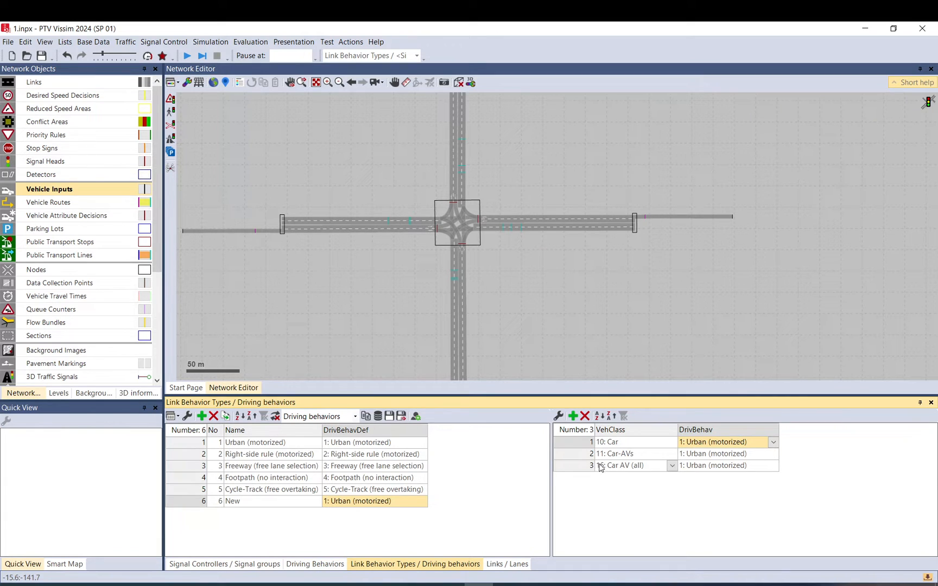
left_click(651, 456)
left_click(665, 459)
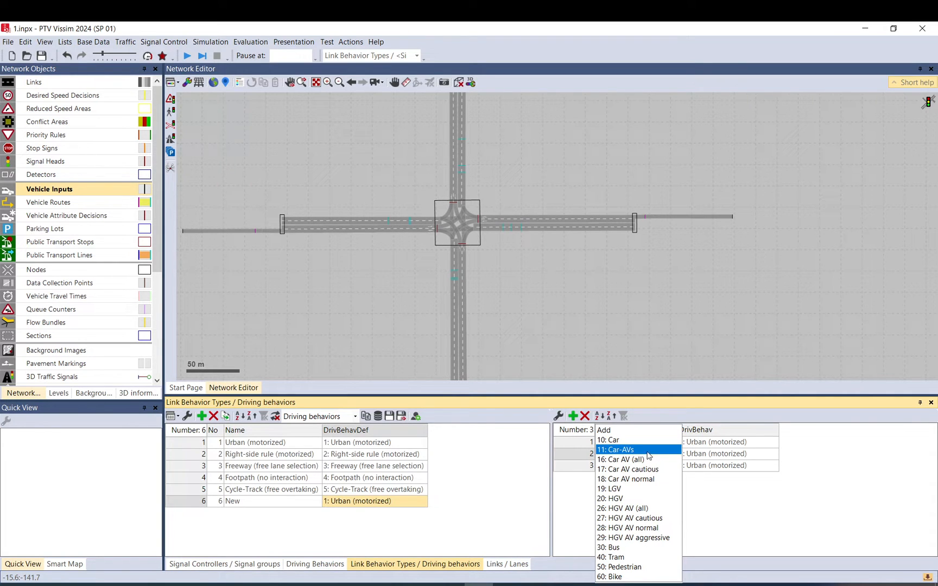
left_click(732, 511)
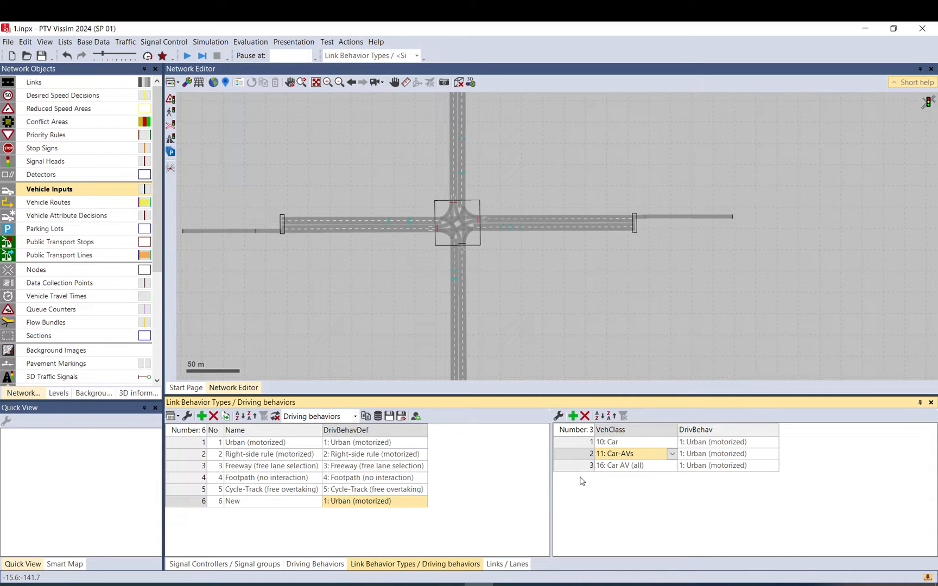
left_click(271, 564)
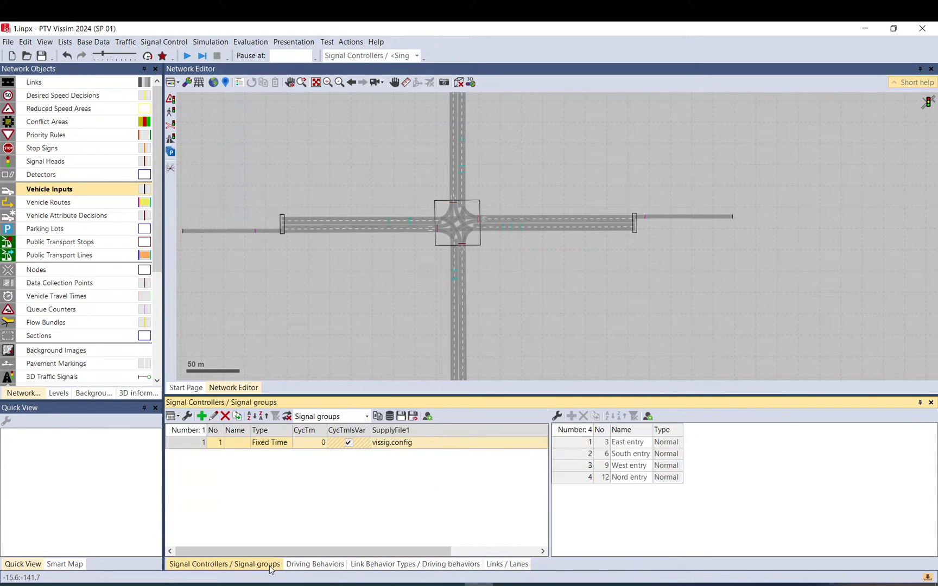
left_click(450, 565)
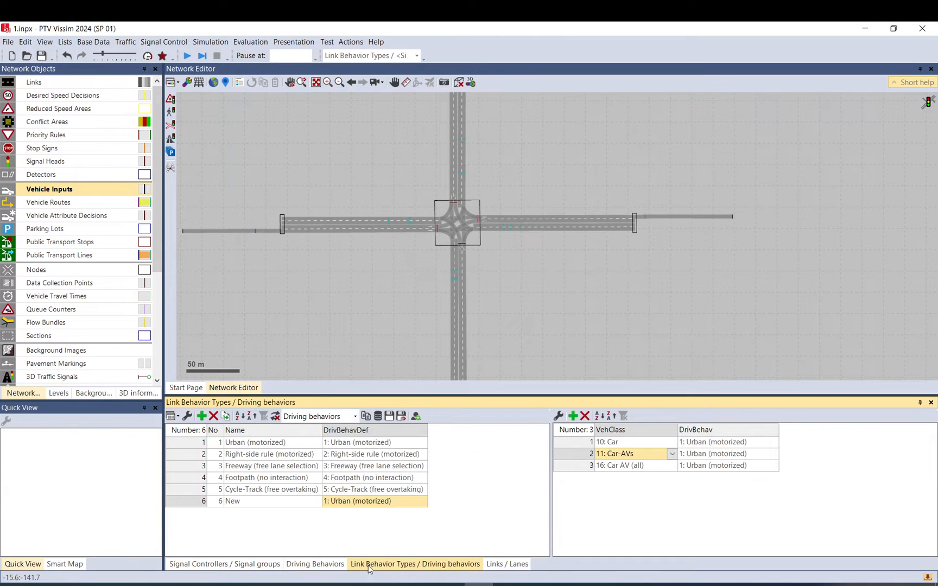
left_click(117, 45)
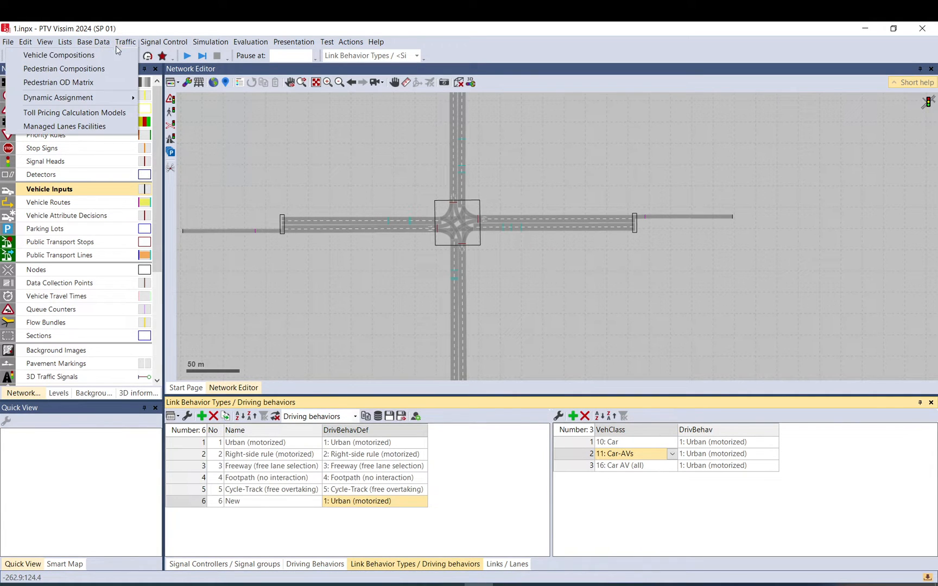
mouse_move(242, 144)
left_click(371, 155)
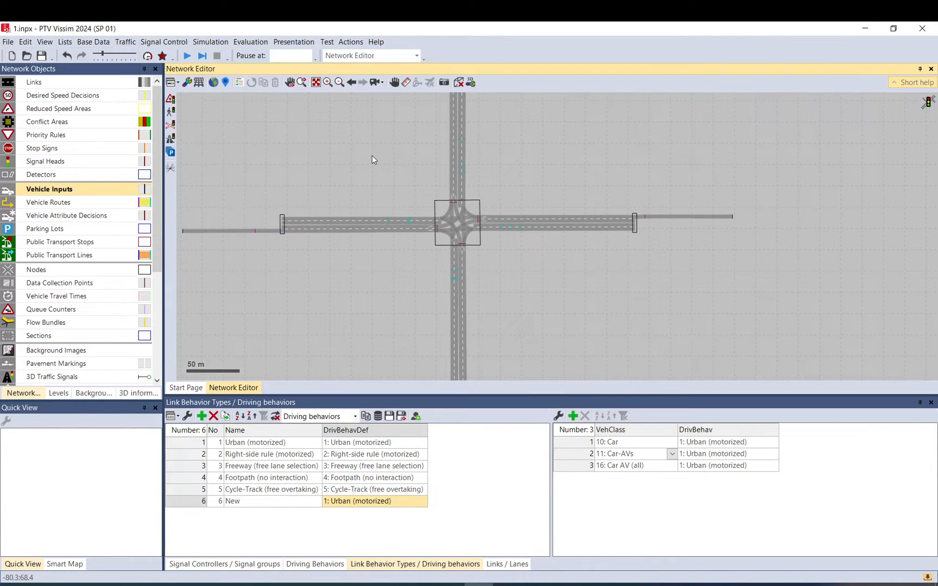
left_click(10, 43)
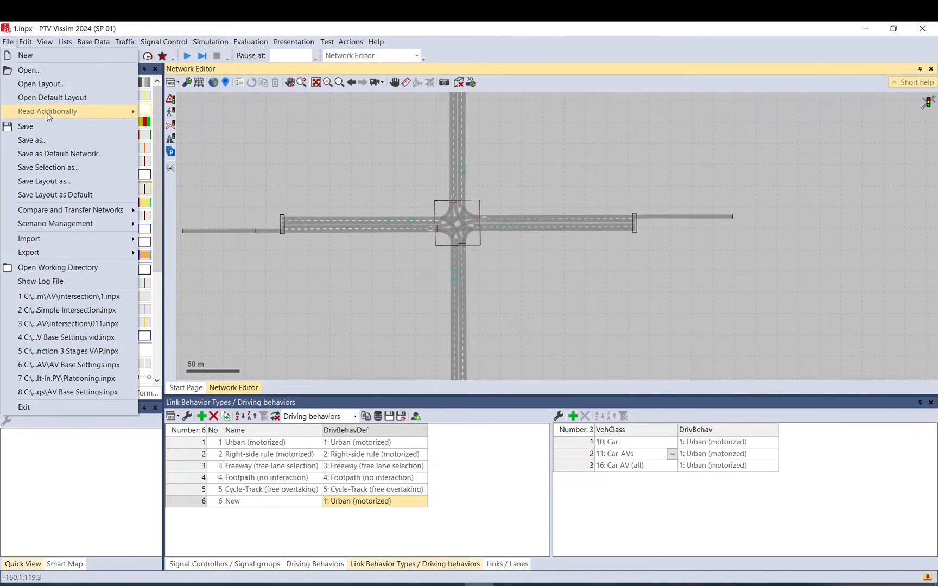
mouse_move(109, 111)
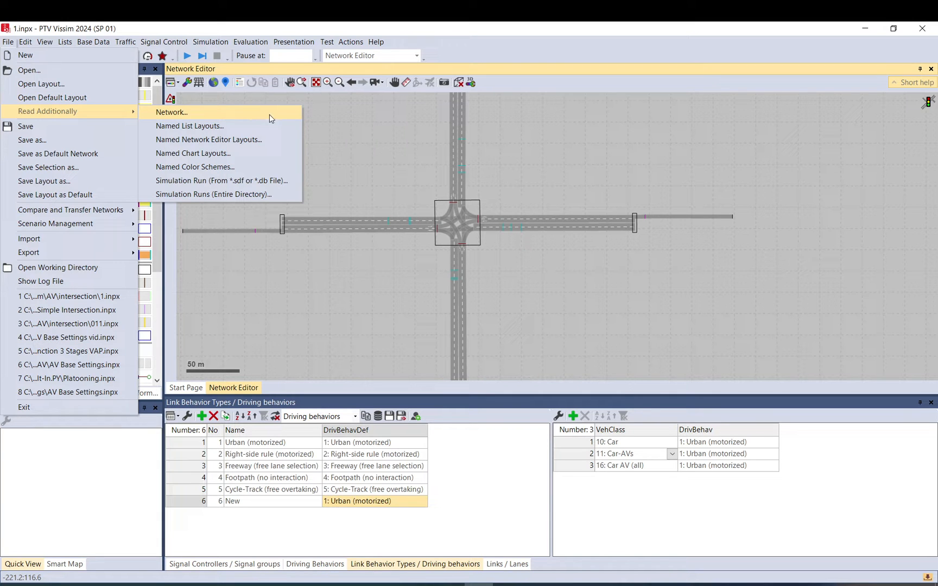
left_click(600, 481)
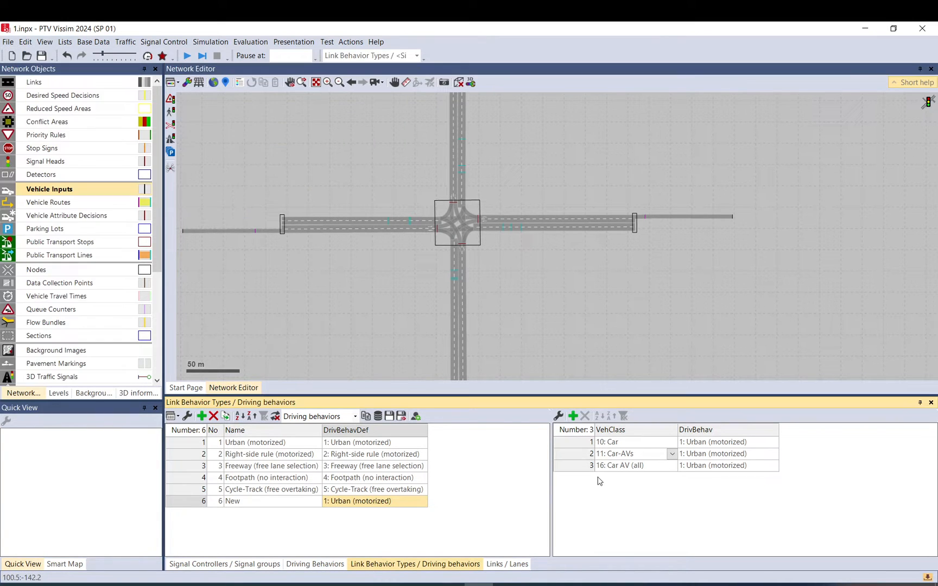
Replace the Car-AVs row with a new vehicle class 70 and assign it driving behavior 104: Urban AV new.
left_click(630, 458)
left_click(628, 459)
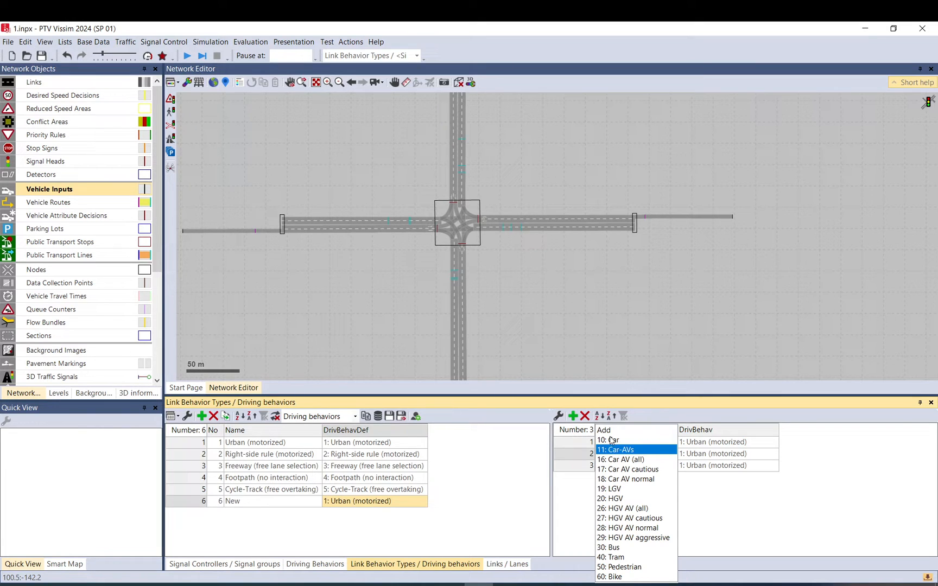
type("70")
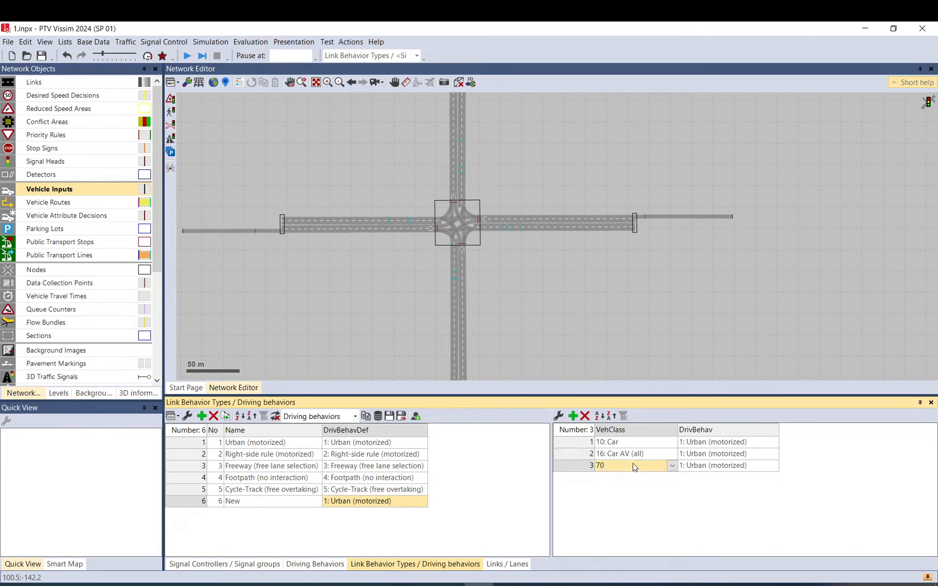
left_click(718, 470)
left_click(720, 470)
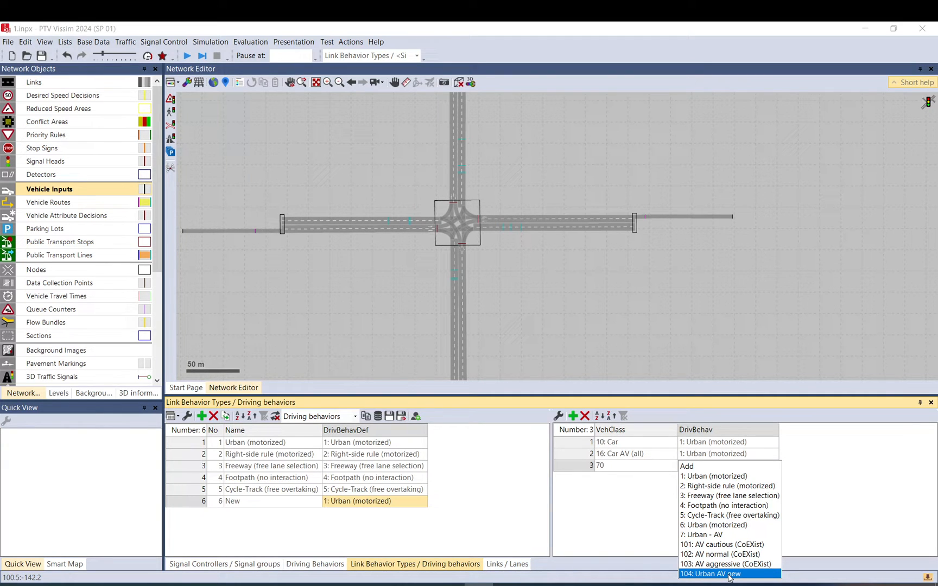
left_click(730, 575)
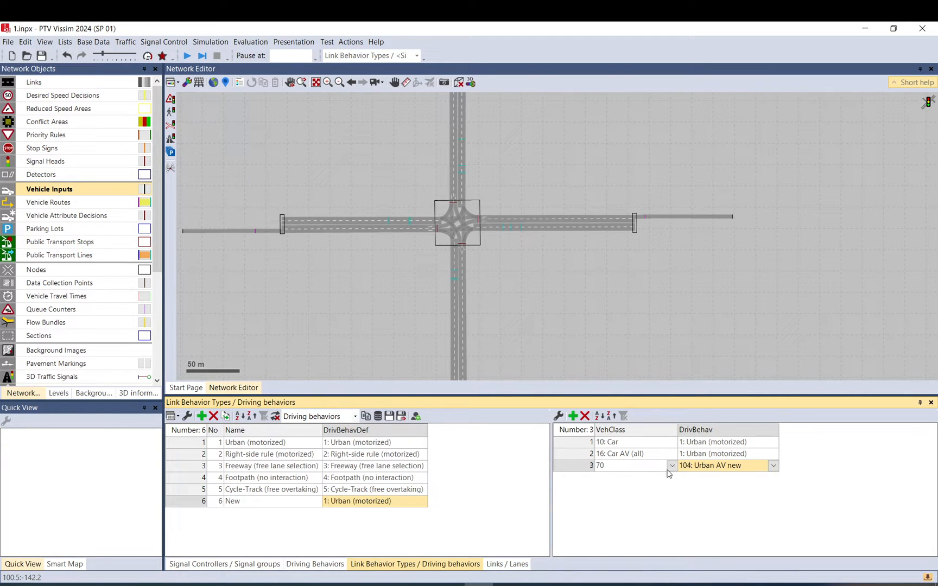
Set the Car AV (all) row's driving behavior to 101: AV cautious (CoEXist) and replace its class with a newly added class 80.
left_click(775, 454)
left_click(775, 456)
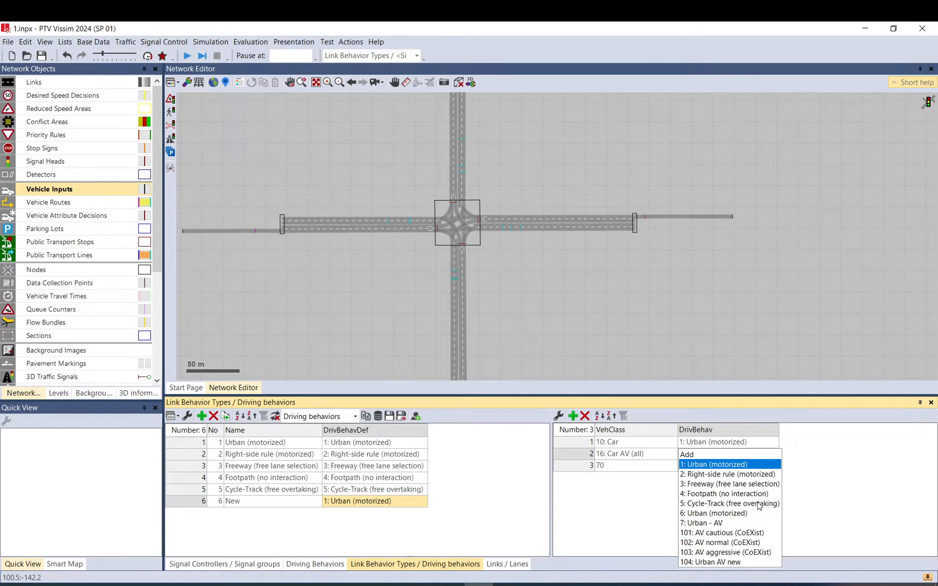
left_click(730, 532)
left_click(670, 458)
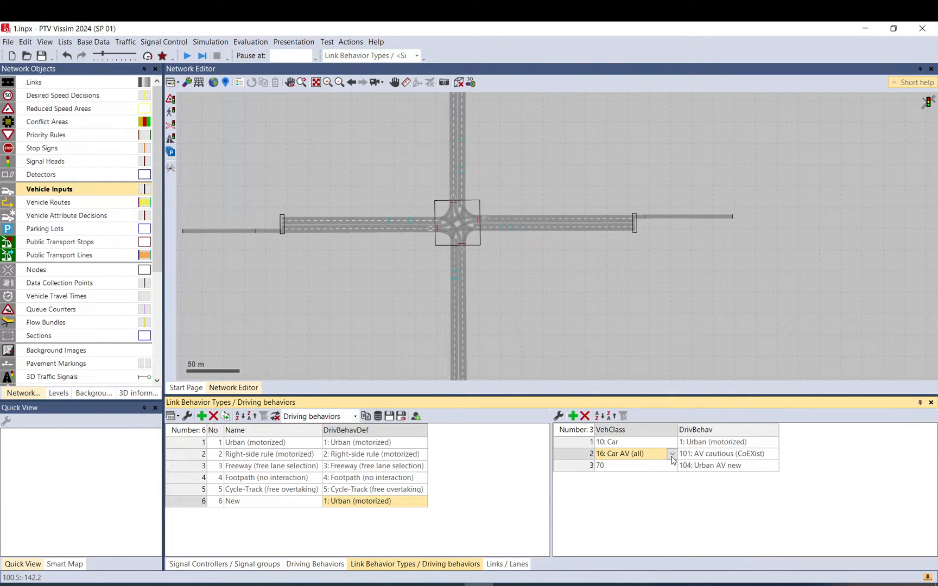
left_click(672, 455)
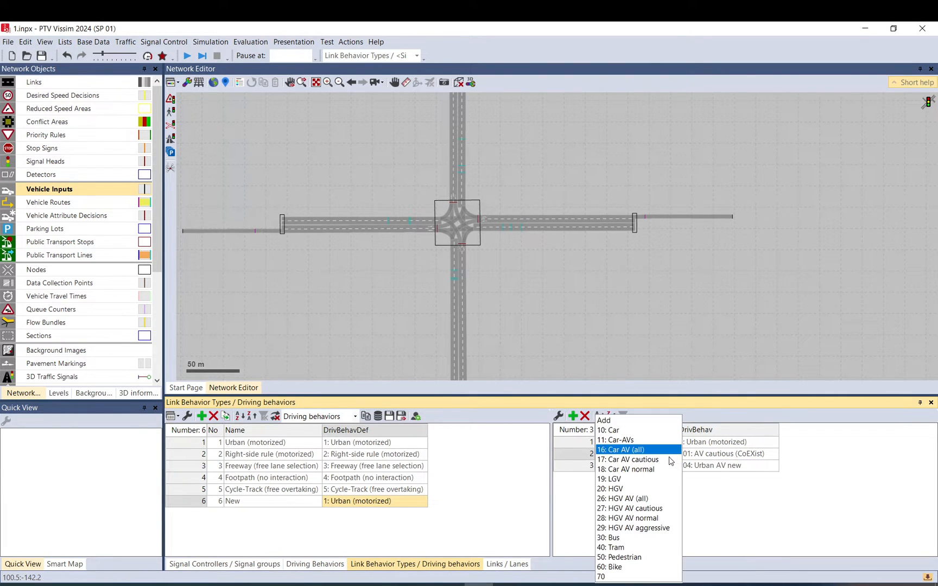
left_click(620, 421)
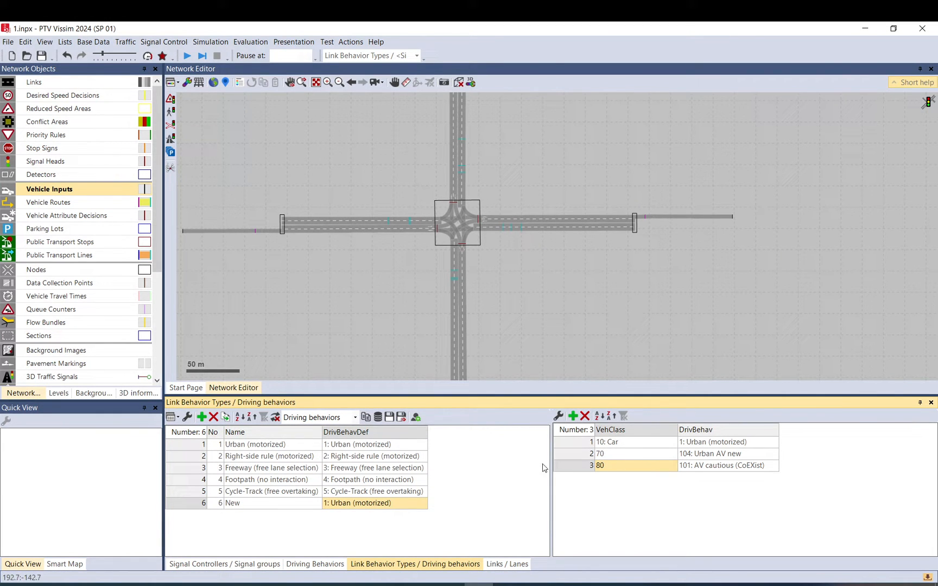
Open the Vehicle Classes list and name vehicle class 70 AV agressive new.
left_click(93, 42)
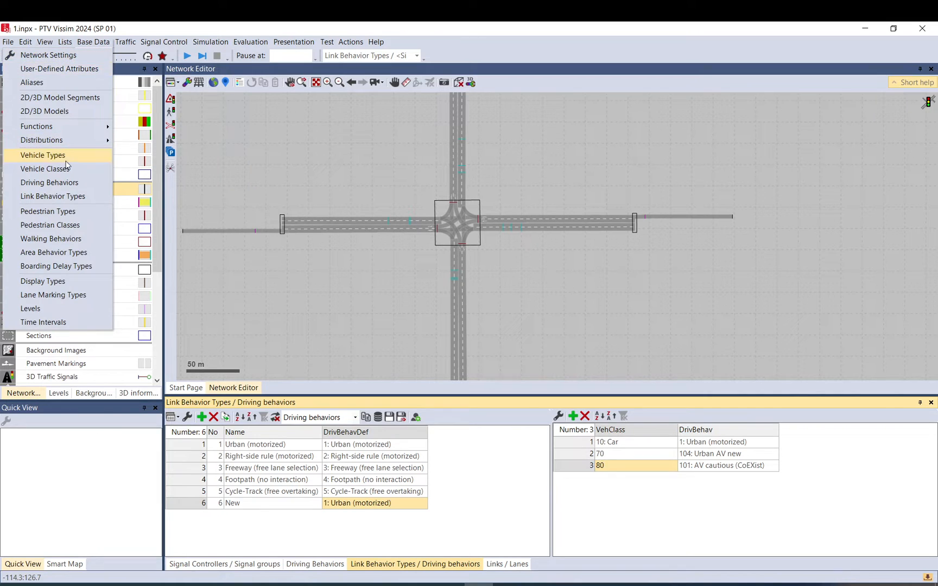
left_click(46, 166)
scroll(253, 488, "down", 3)
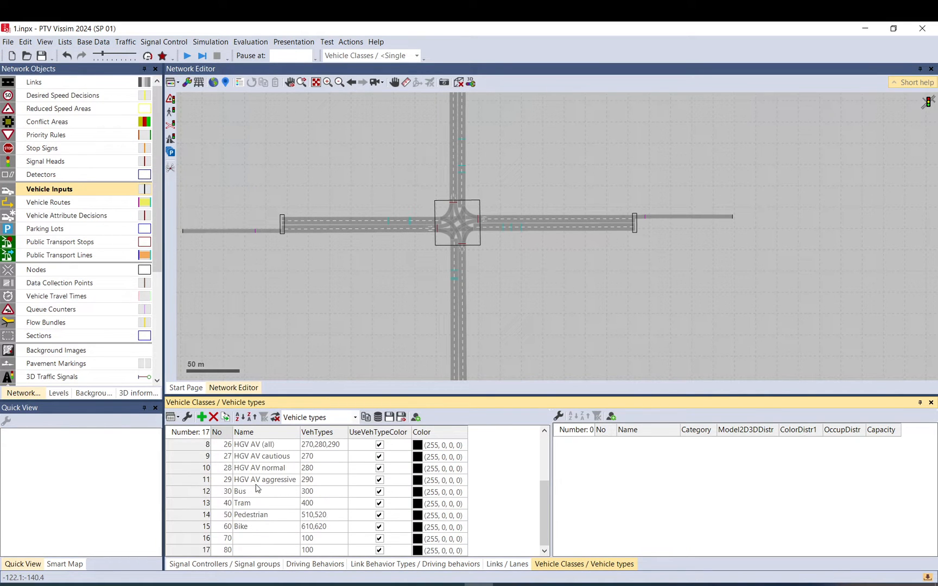
left_click(262, 539)
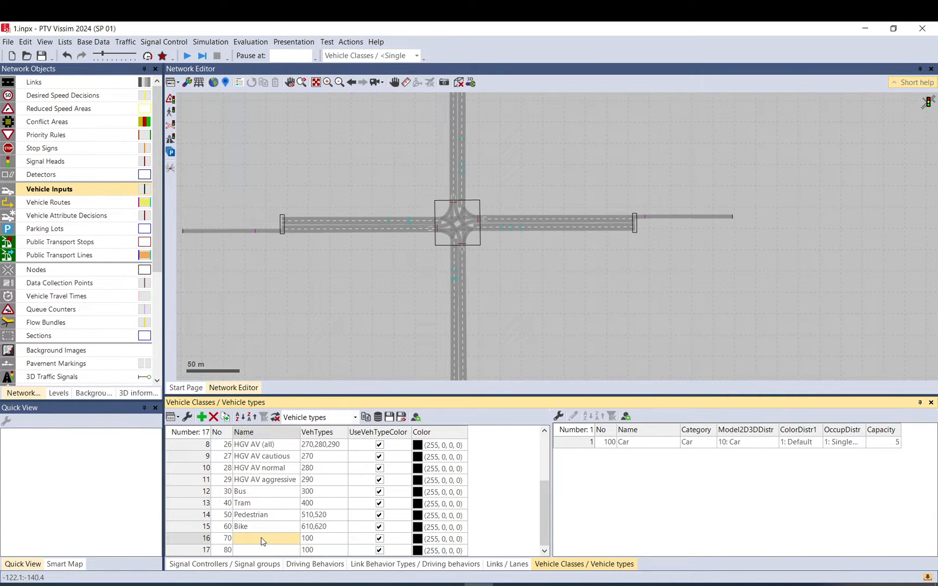
type("AV agressive new")
key("Return")
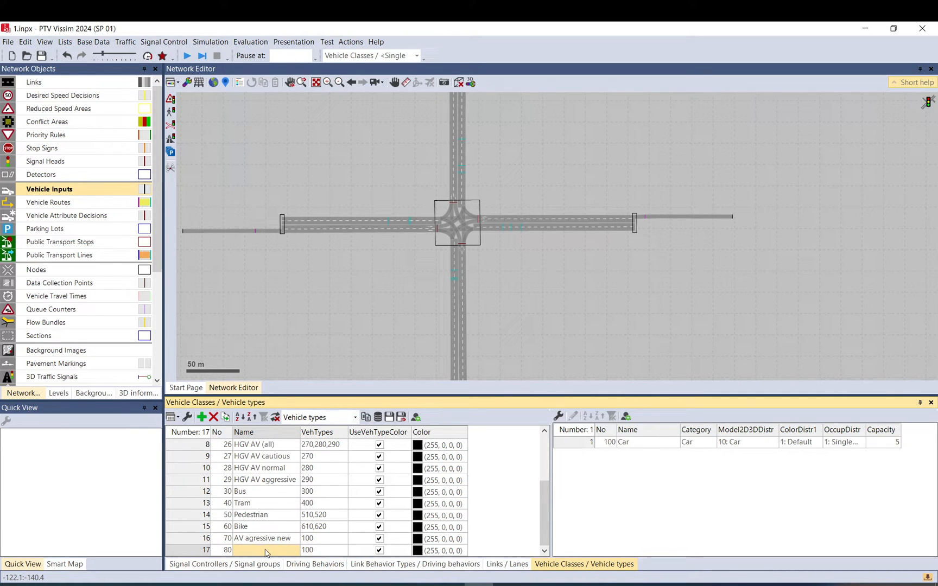
Change the class 80 row of the New link behavior type to vehicle class 17: Car AV cautious.
scroll(271, 505, "up", 3)
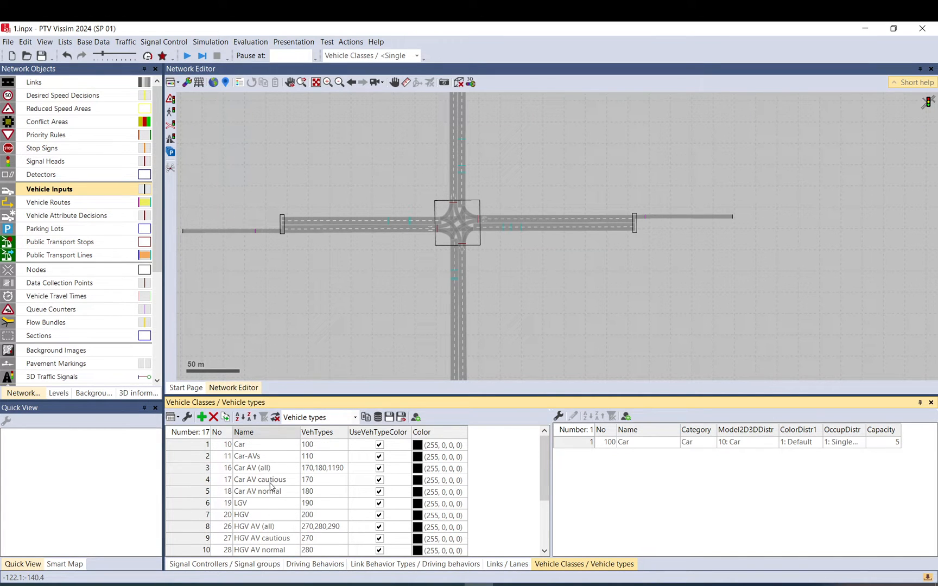
left_click(500, 568)
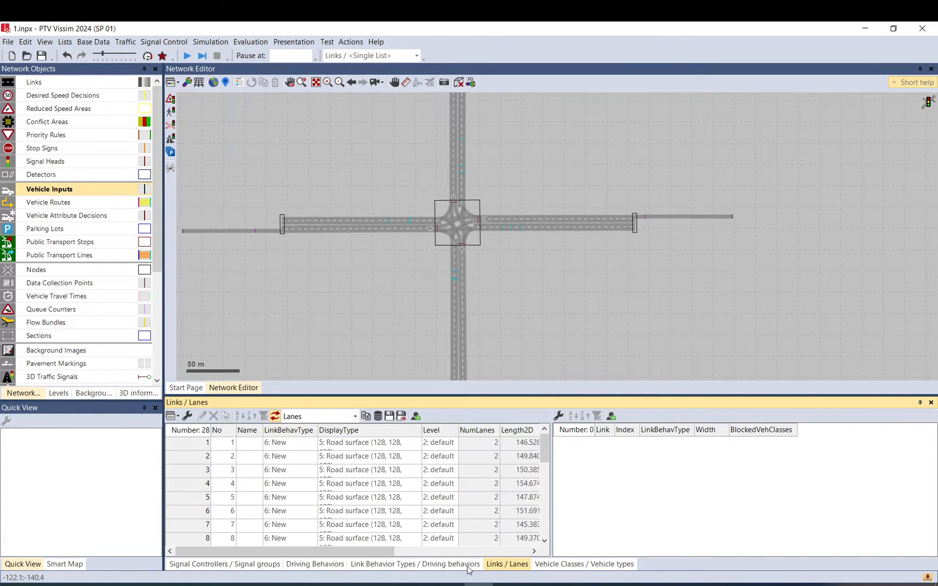
left_click(468, 567)
left_click(641, 466)
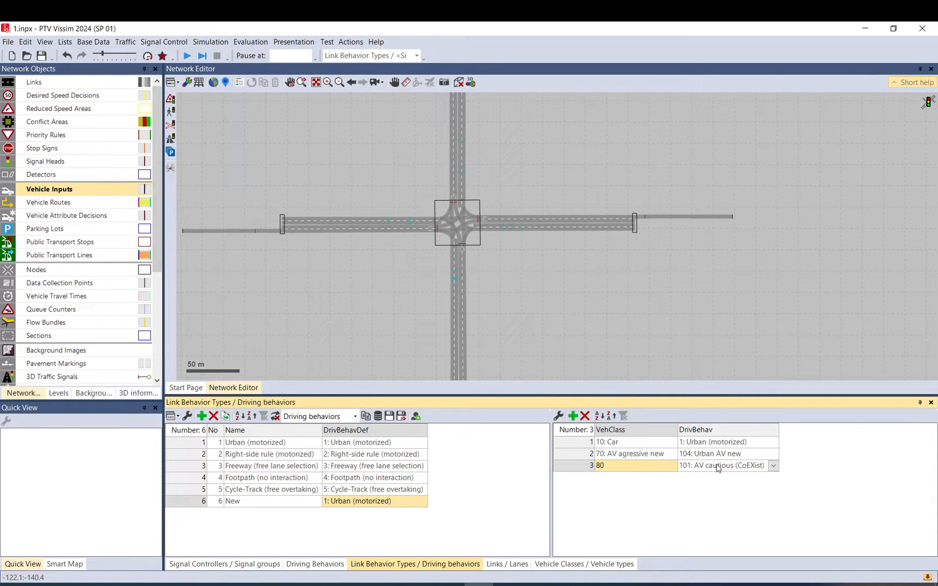
left_click(718, 467)
left_click(652, 467)
left_click(673, 466)
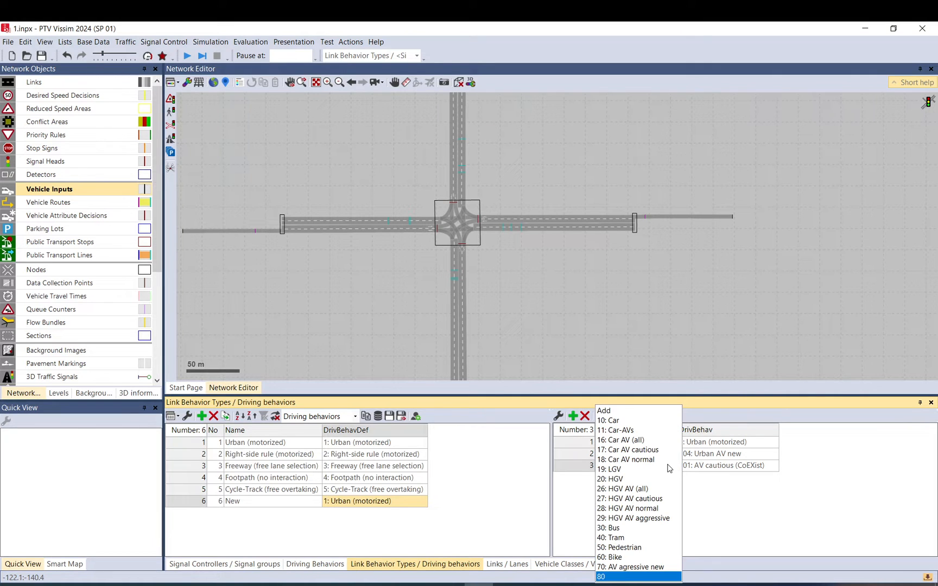
left_click(662, 451)
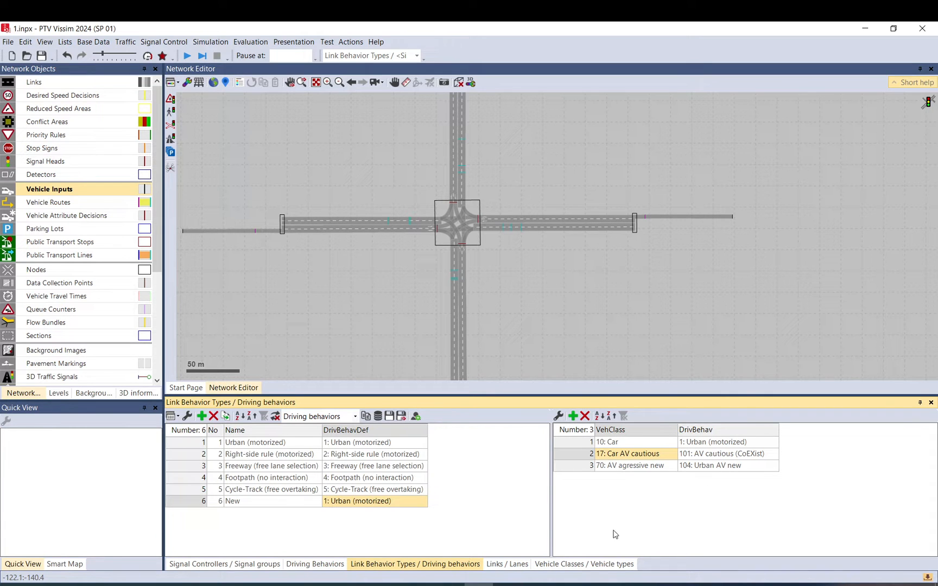
Open the Vehicle Compositions list and rename the Default composition to car.
left_click(126, 42)
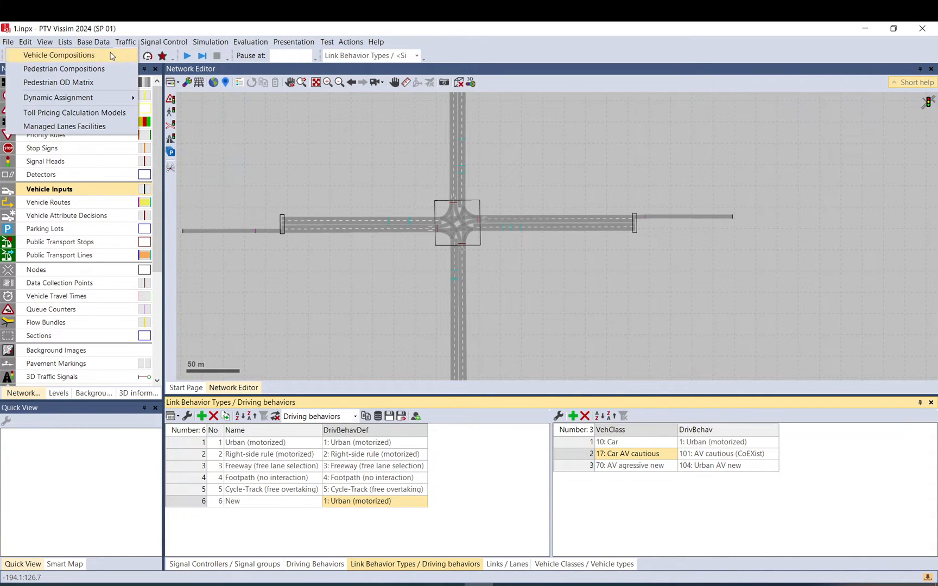
left_click(111, 57)
left_click(231, 445)
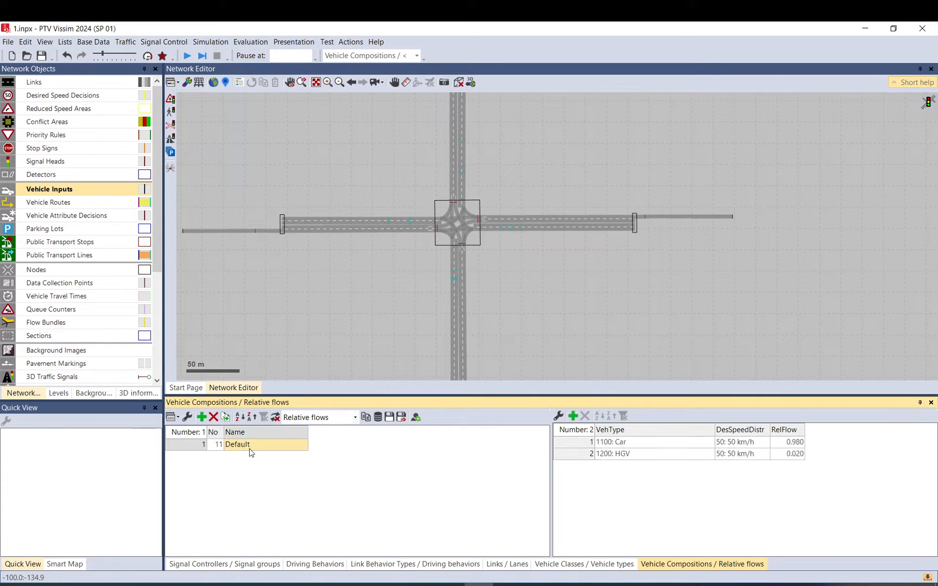
left_click(245, 448)
type("car")
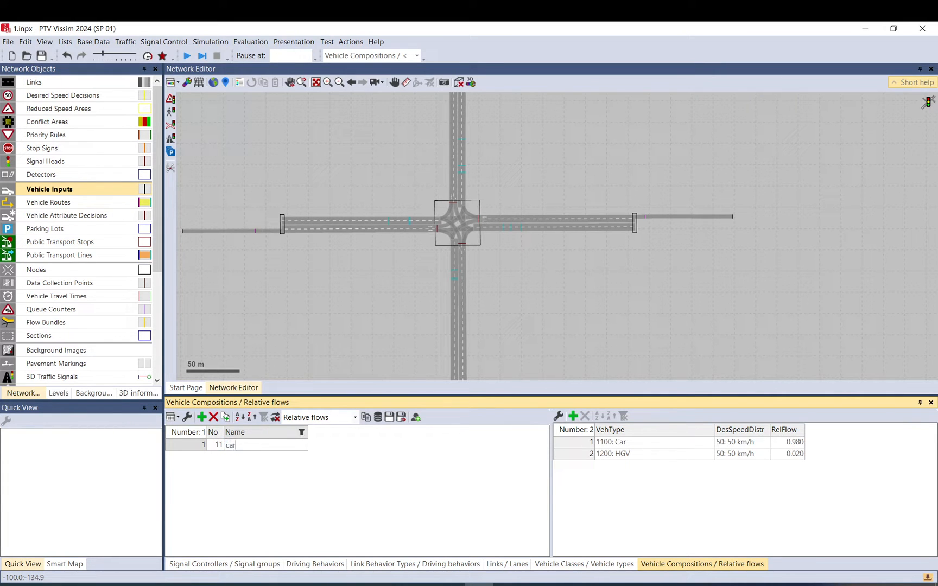
key("Return")
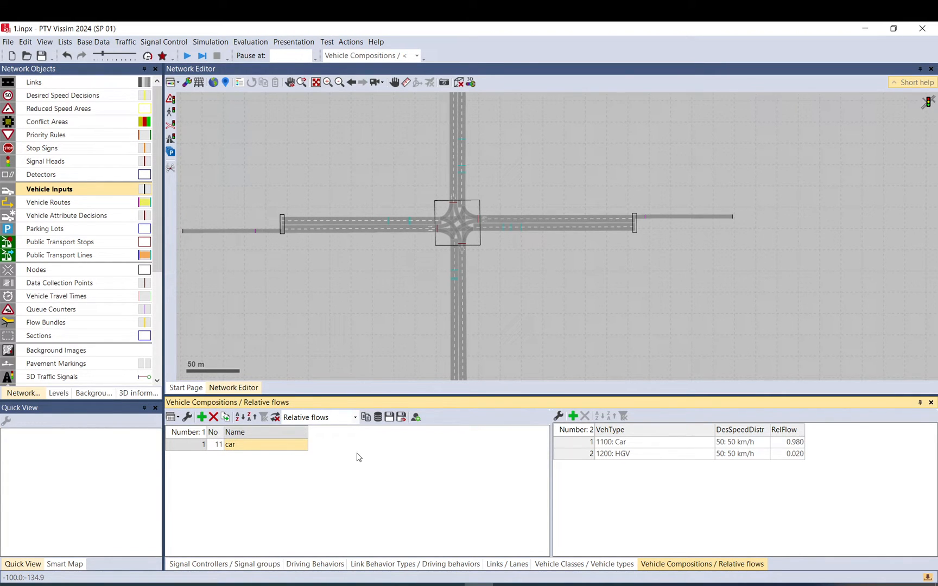
Delete the HGV entry from the car composition and change its remaining vehicle type to 100: Car.
left_click(585, 455)
left_click(585, 416)
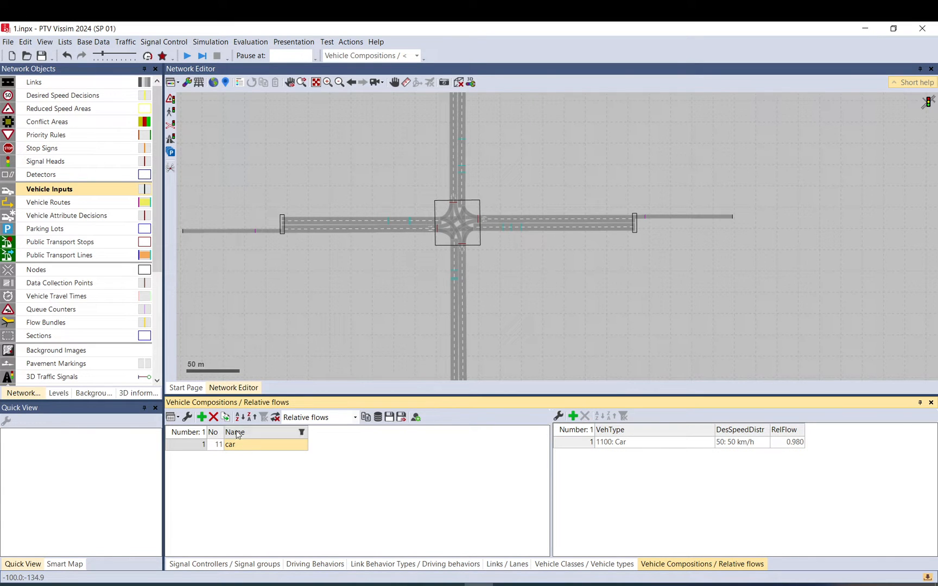
left_click(657, 440)
left_click(660, 445)
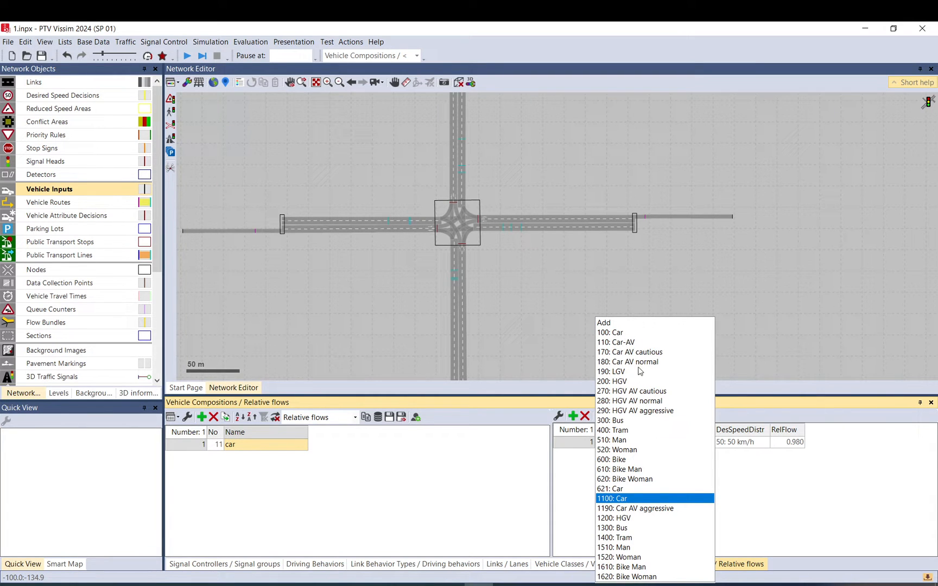
left_click(610, 333)
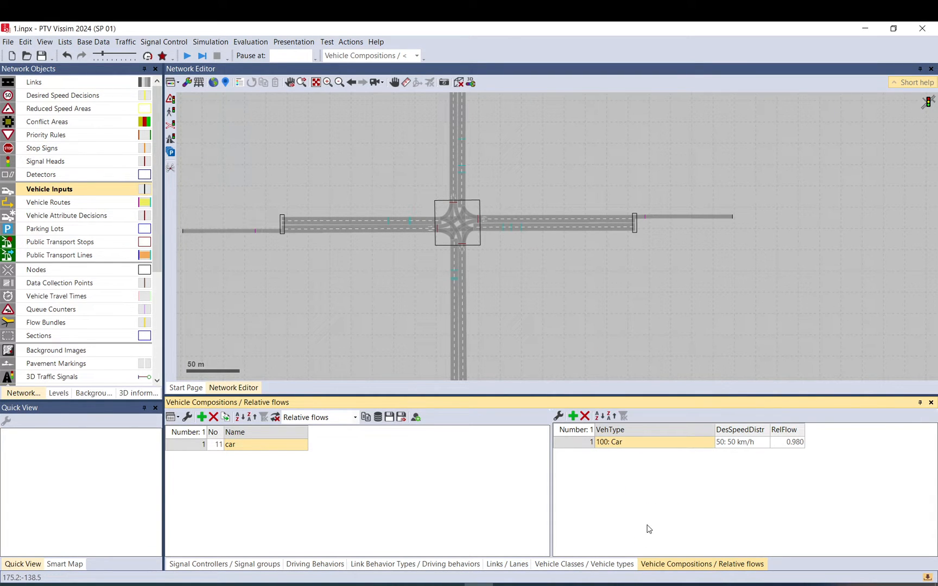
left_click(739, 442)
Add a new vehicle composition named AV agressive and rename composition 11 to car human.
left_click(201, 417)
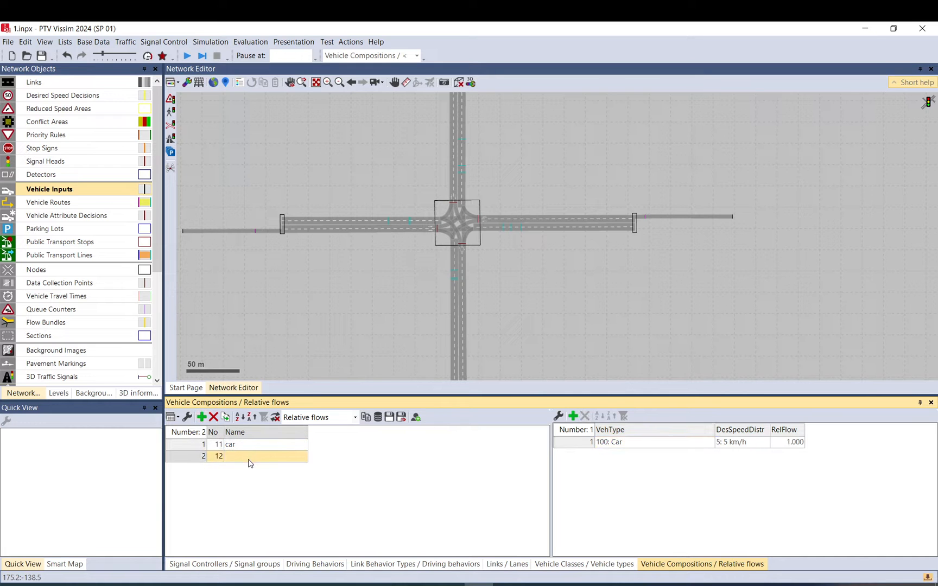
left_click(248, 459)
left_click(291, 445)
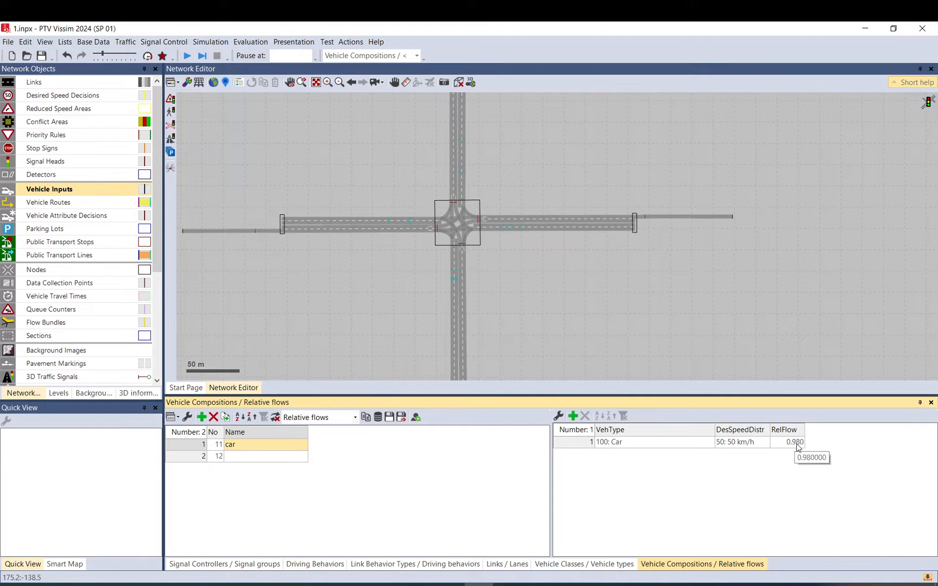
left_click(576, 443)
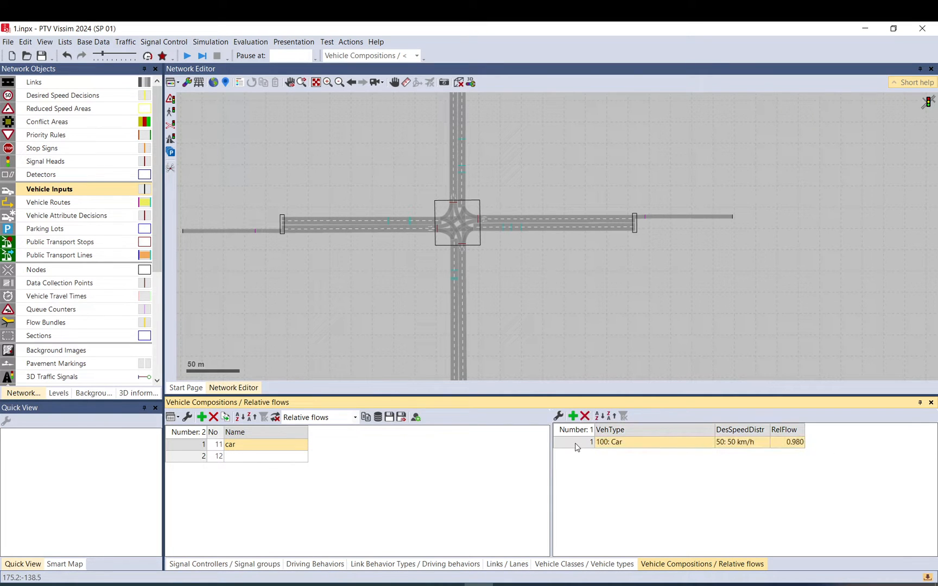
left_click(280, 460)
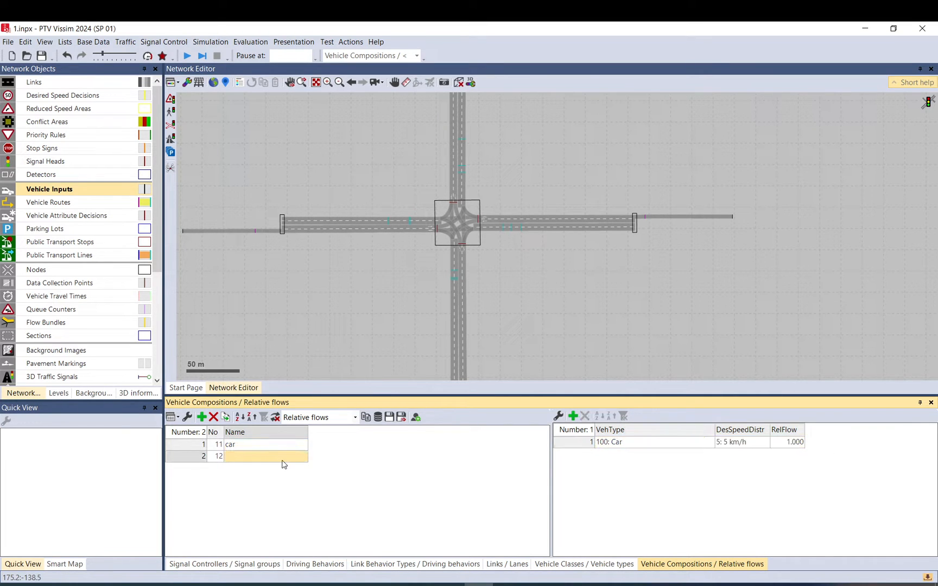
left_click(260, 445)
left_click(264, 445)
type("h")
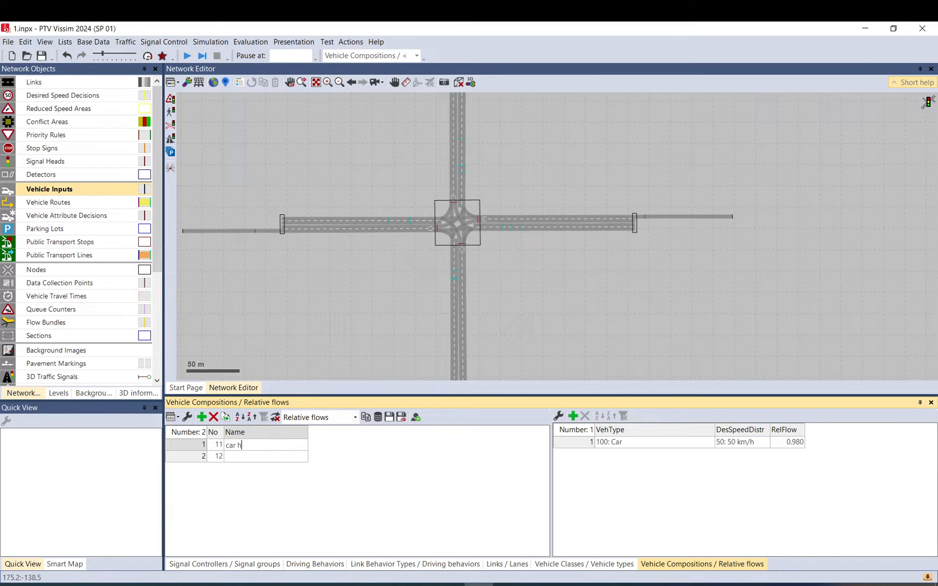
type("uman")
key("Return")
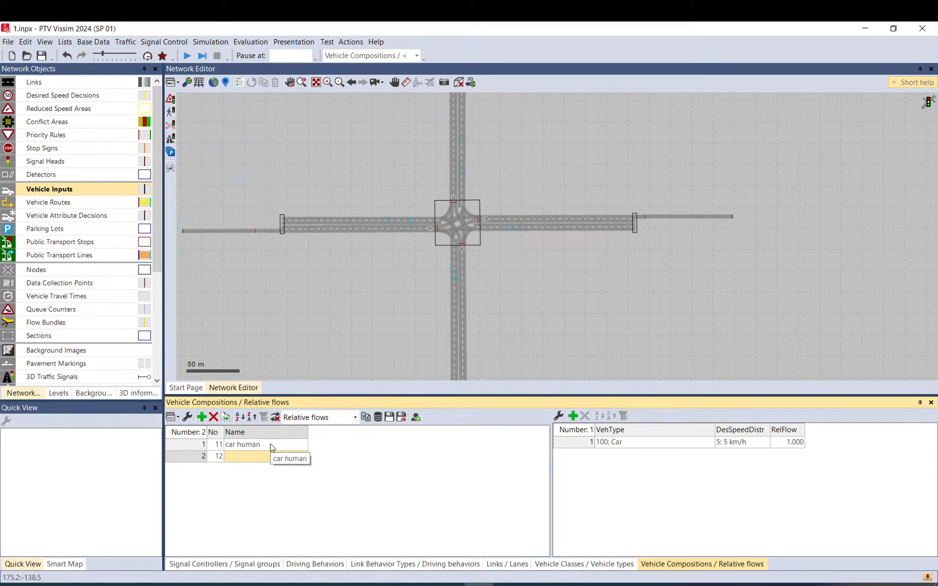
type("AV agressiv")
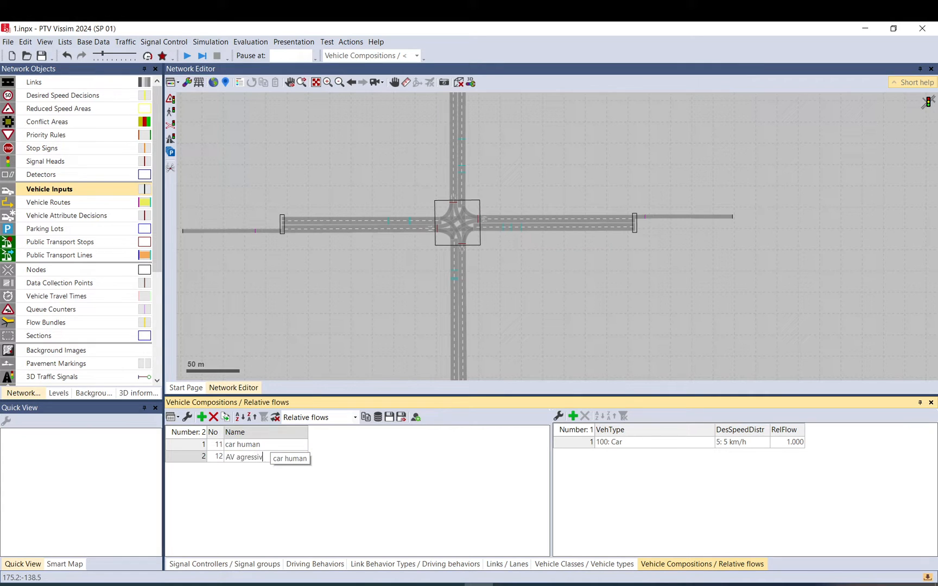
type("e")
key("Return")
Add two more vehicle compositions named AV Mixed and AV cautious.
left_click(201, 417)
left_click(202, 417)
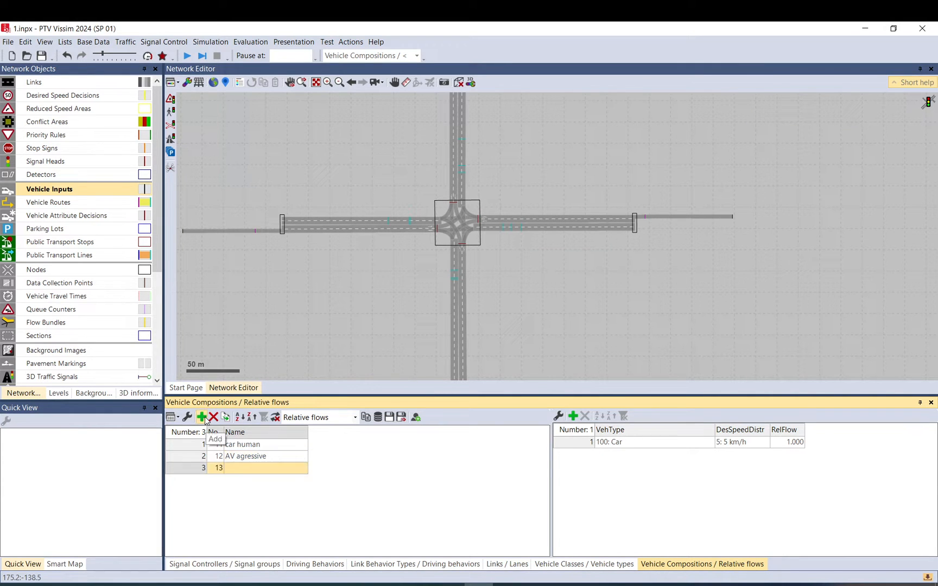
left_click(242, 467)
type("AV M")
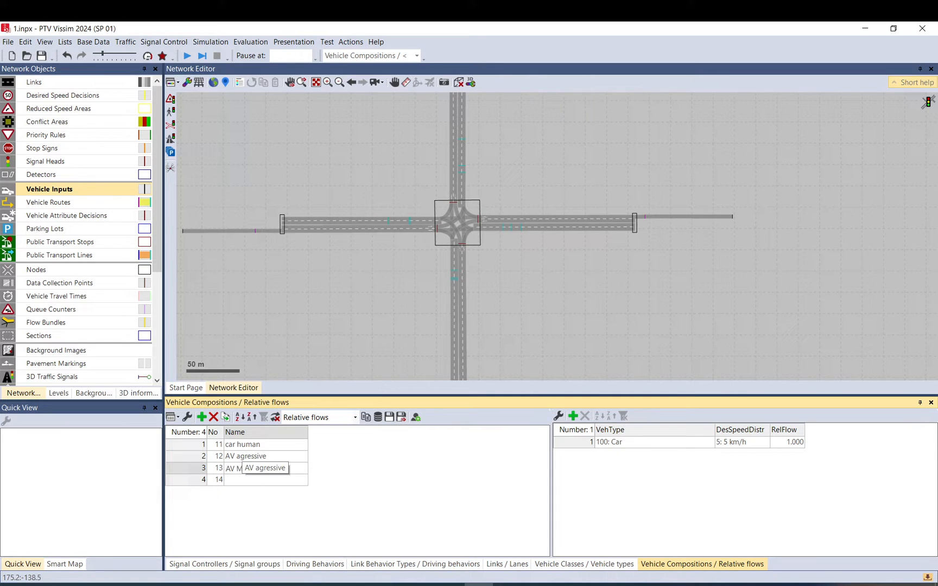
type("ixed")
left_click(261, 481)
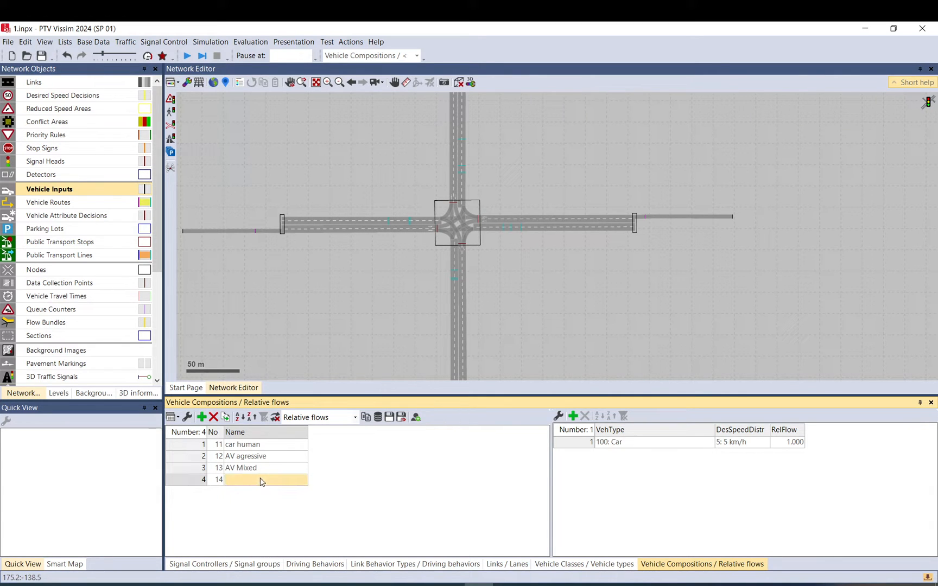
type("AV cautious")
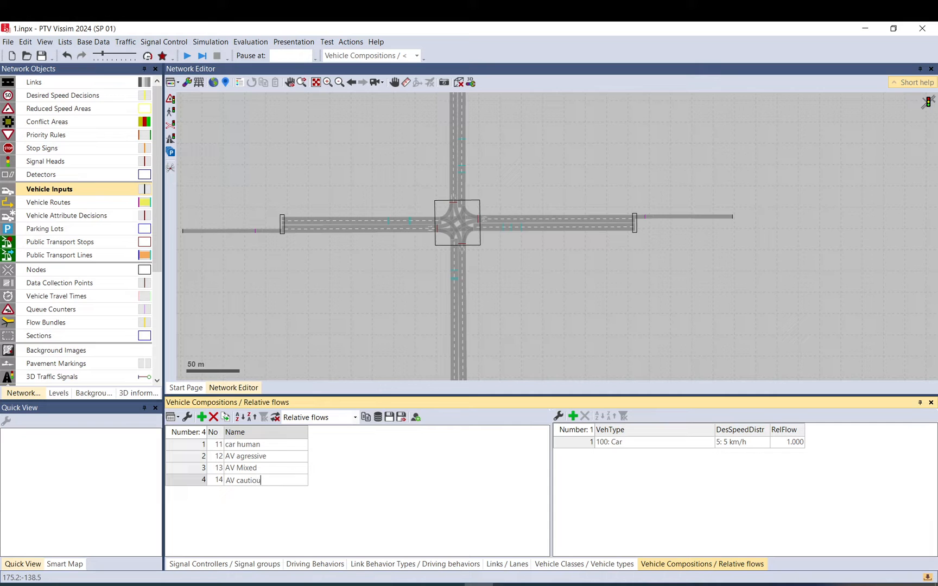
left_click(282, 469)
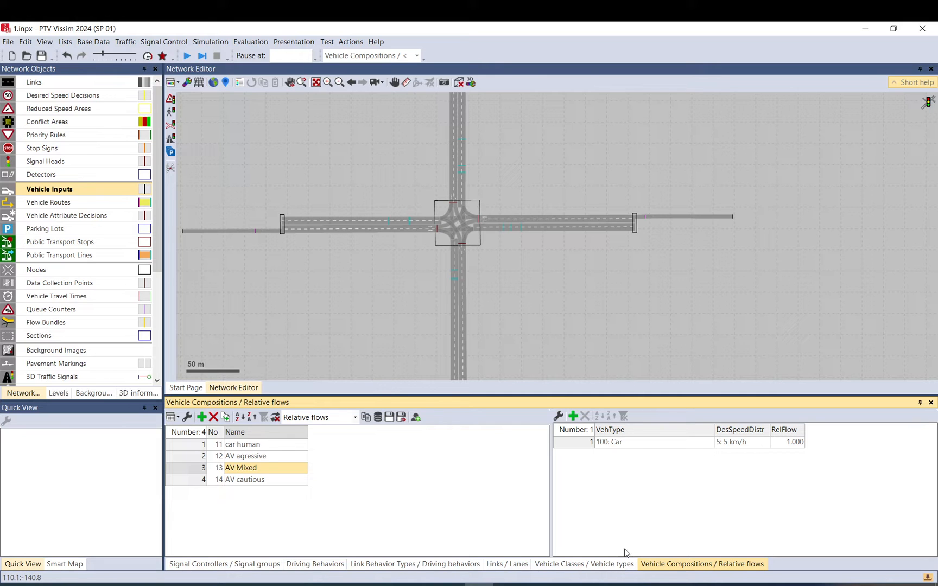
Set the AV agressive composition's vehicle type to 1190: Car AV aggressive.
left_click(266, 457)
left_click(690, 444)
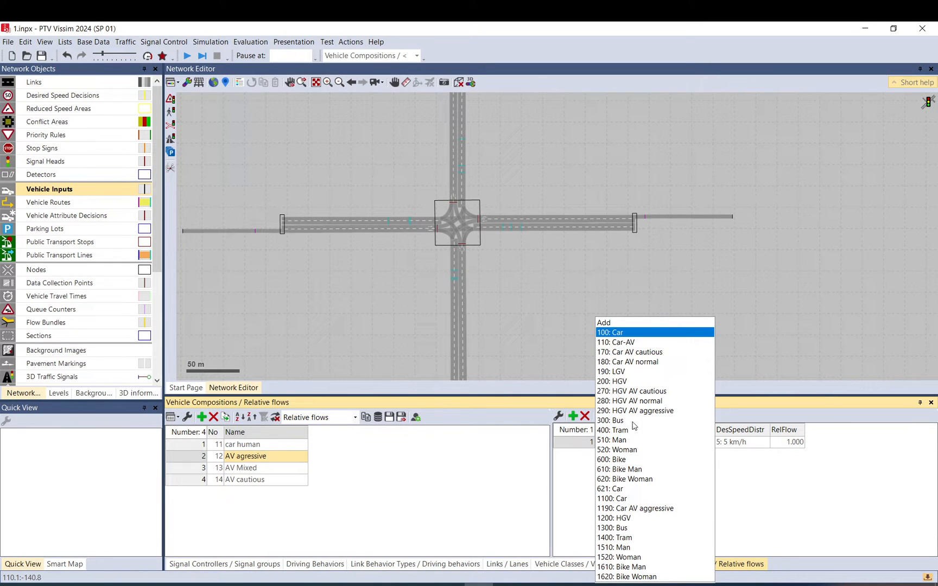
left_click(646, 509)
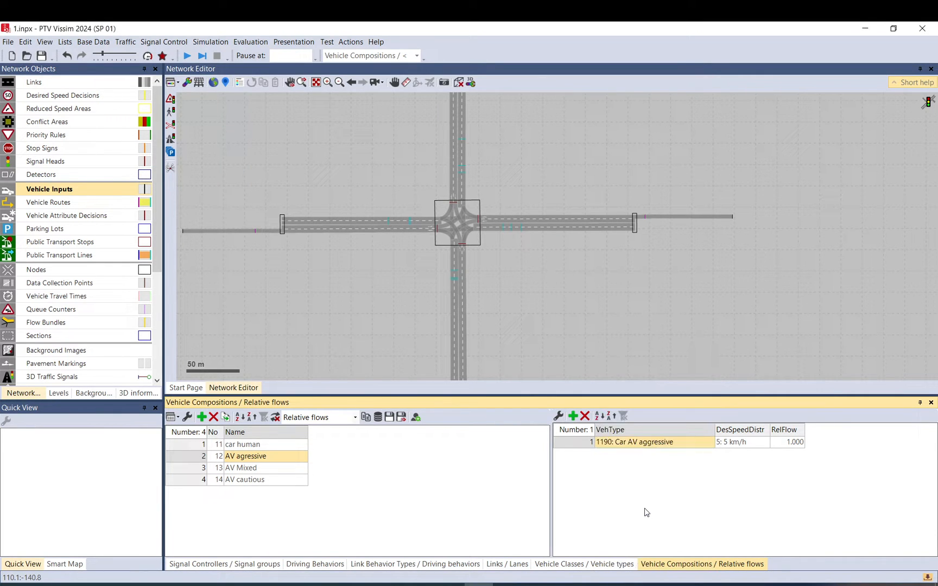
Add a second vehicle type entry, 1190: Car AV aggressive, to the AV Mixed composition alongside 100: Car.
left_click(285, 468)
left_click(573, 416)
left_click(681, 459)
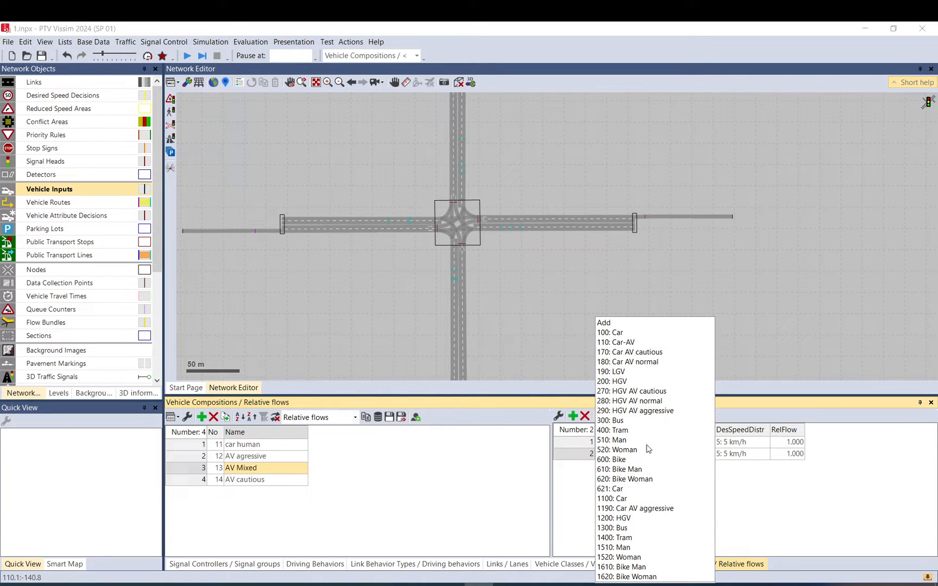
left_click(651, 508)
left_click(655, 442)
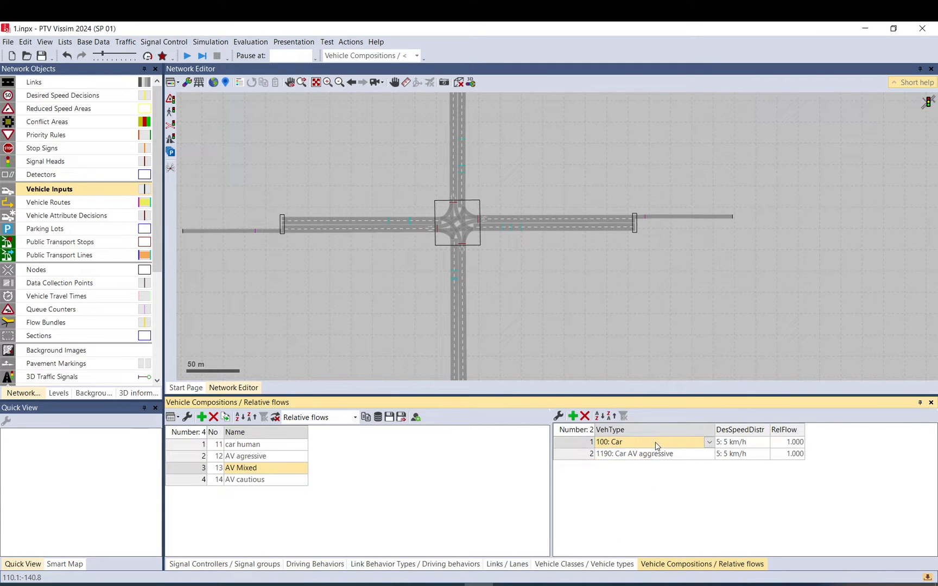
Set AV Mixed desired speeds to 50: 50 km/h for 100: Car and 51: 50±2 km/h for 1190: Car AV aggressive.
left_click(765, 445)
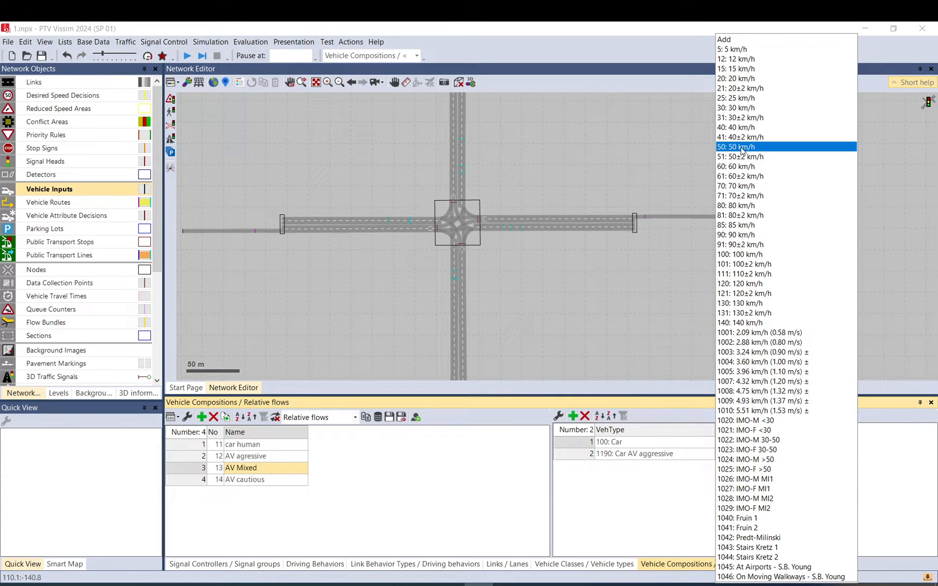
left_click(742, 146)
left_click(765, 457)
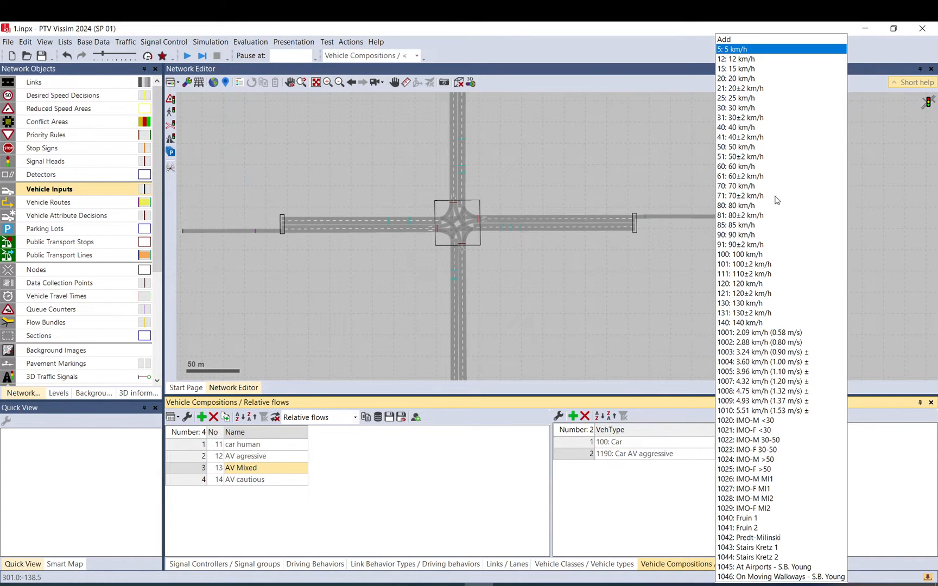
left_click(746, 158)
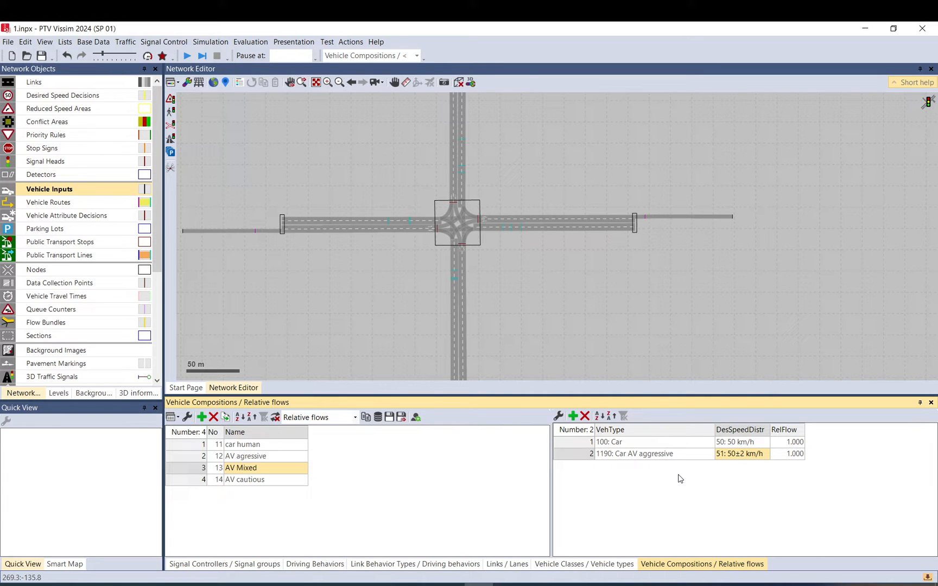
left_click(737, 455)
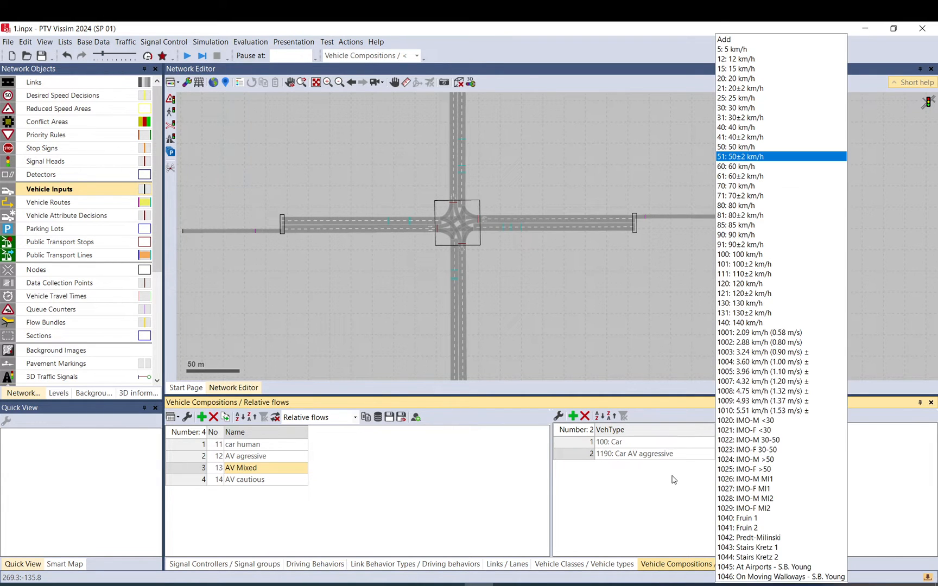
left_click(673, 479)
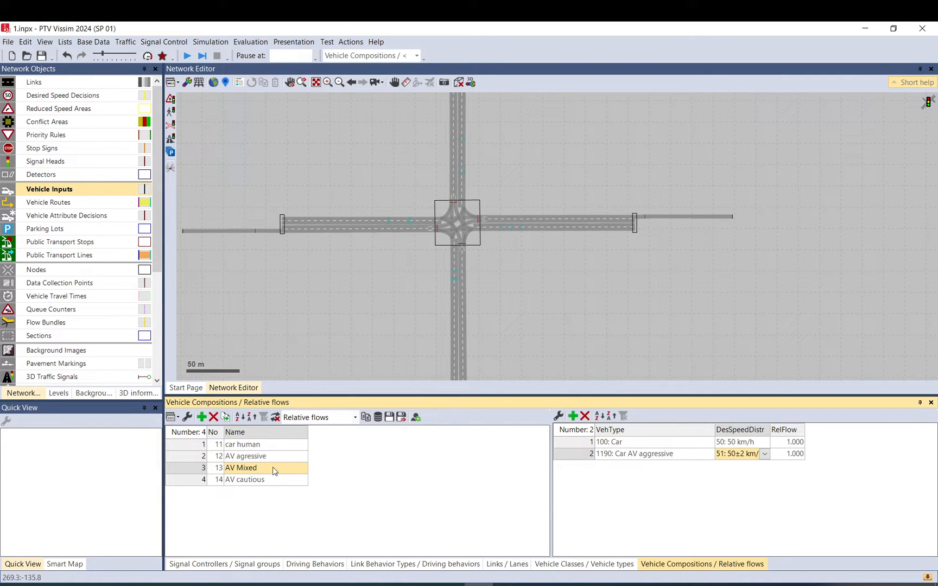
Set the AV cautious composition to vehicle type 170: Car AV cautious with desired speed 51: 50±2 km/h.
left_click(272, 483)
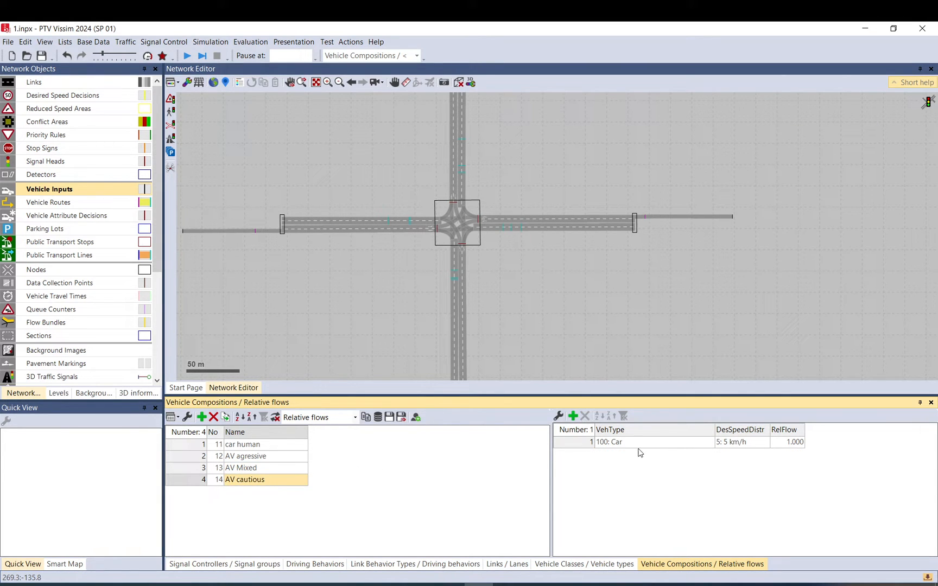
left_click(664, 443)
left_click(687, 446)
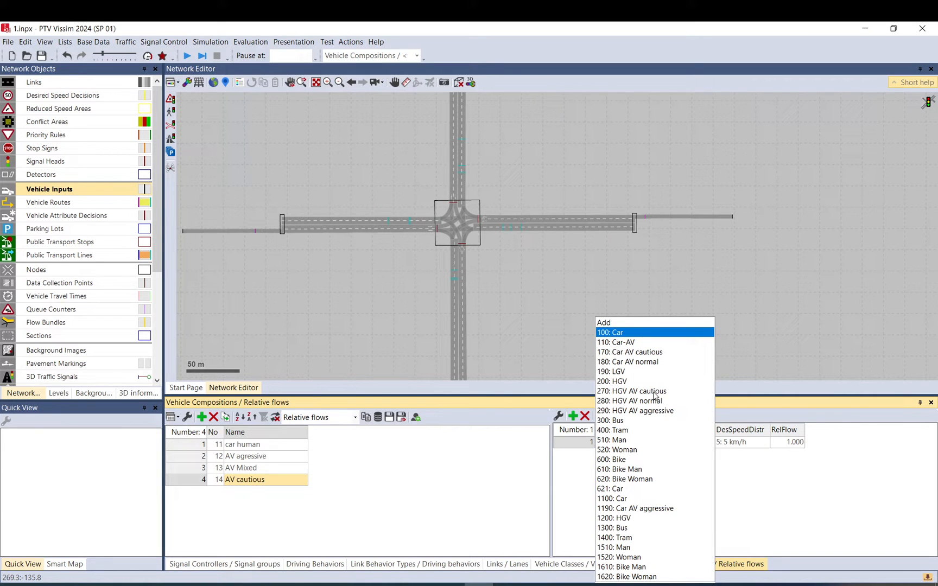
left_click(658, 353)
left_click(765, 445)
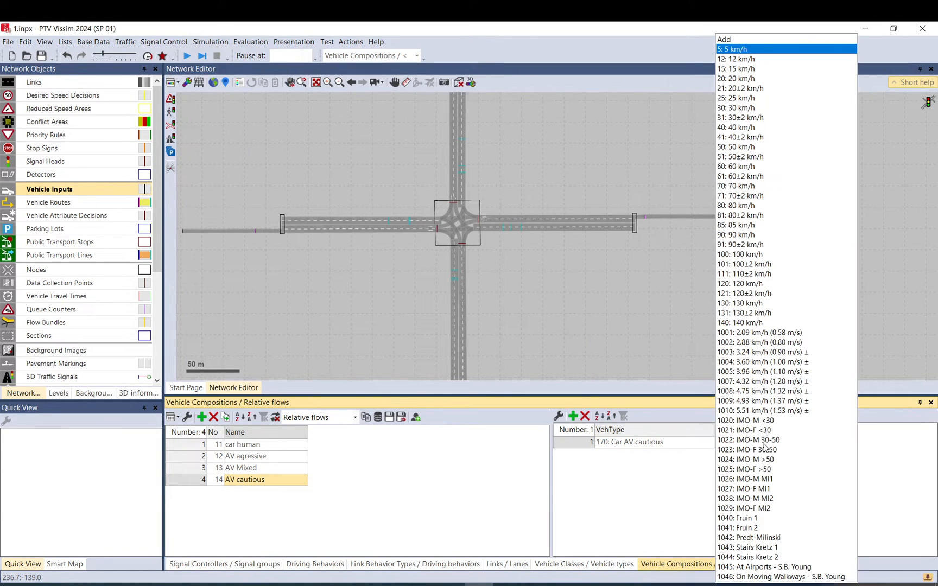
left_click(744, 157)
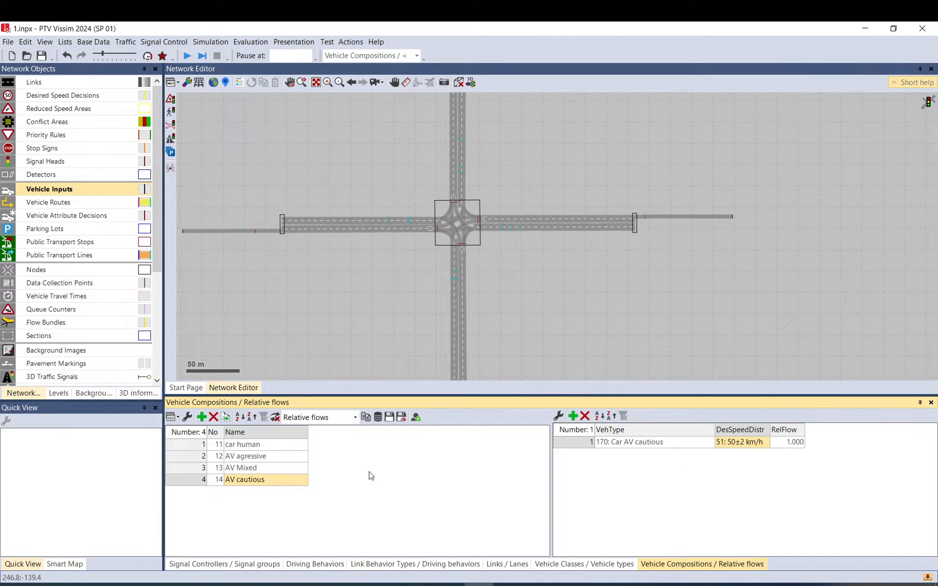
Set the AV agressive composition's desired speed distribution to 51: 50±2 km/h.
left_click(261, 466)
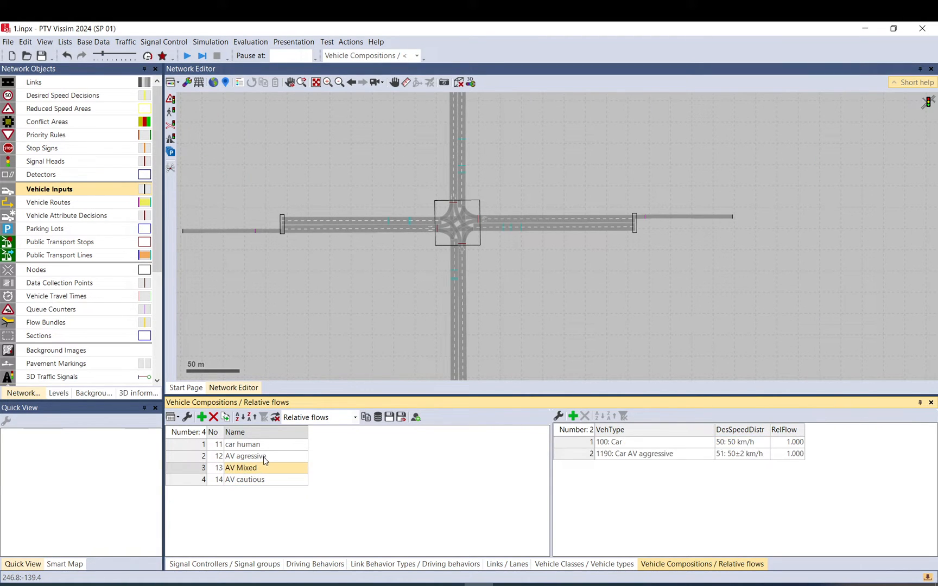
left_click(263, 457)
left_click(738, 443)
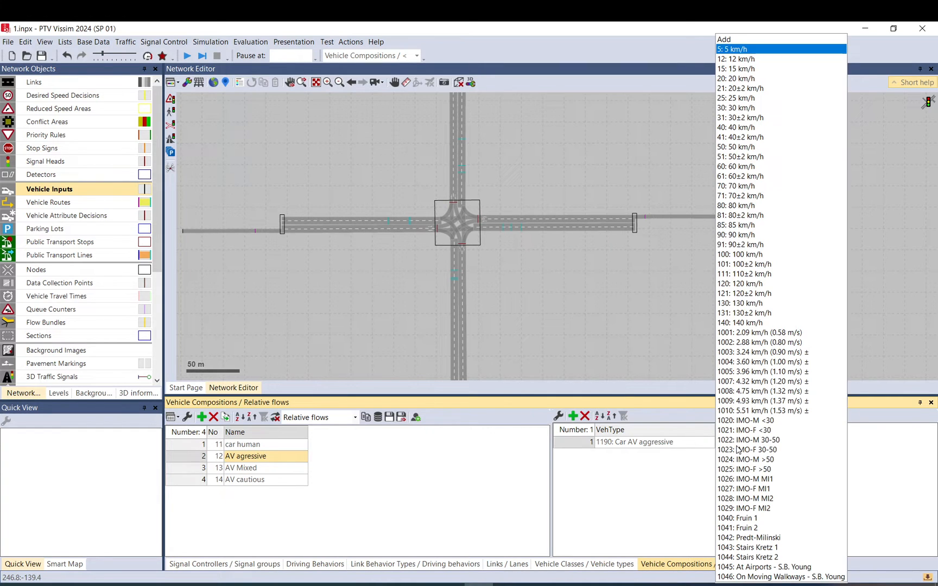
left_click(752, 157)
left_click(282, 444)
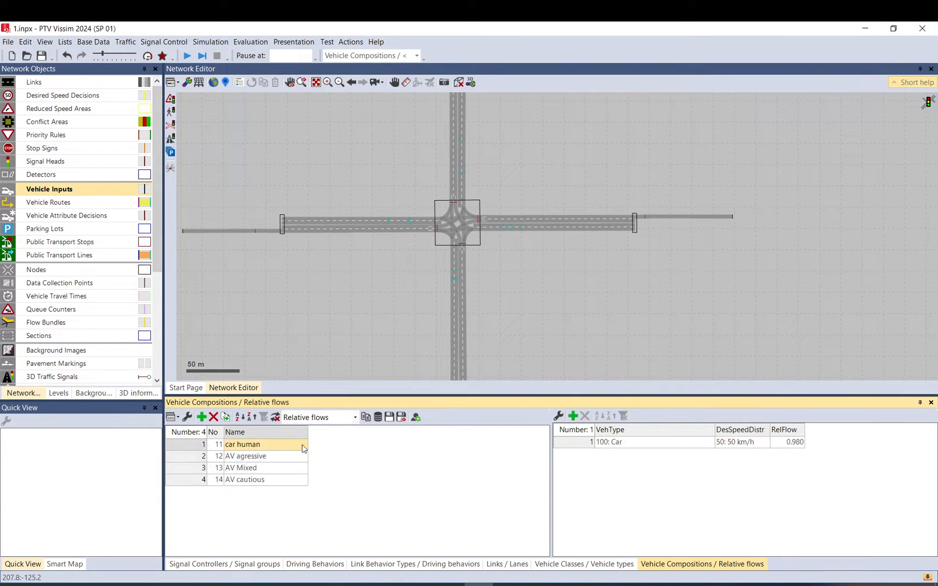
scroll(474, 230, "down", 2)
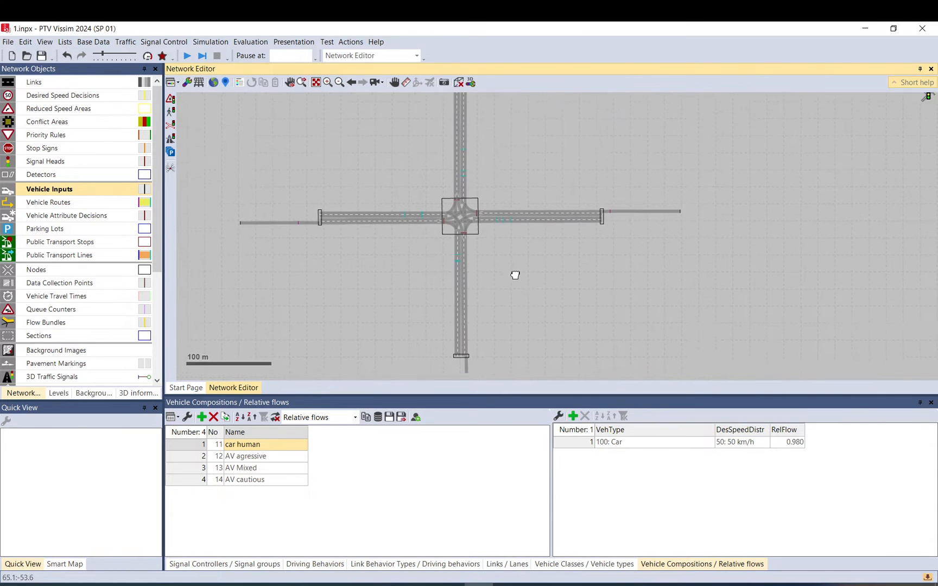
Open the Vehicle Inputs list for the four intersection approaches.
left_click(73, 194)
right_click(74, 196)
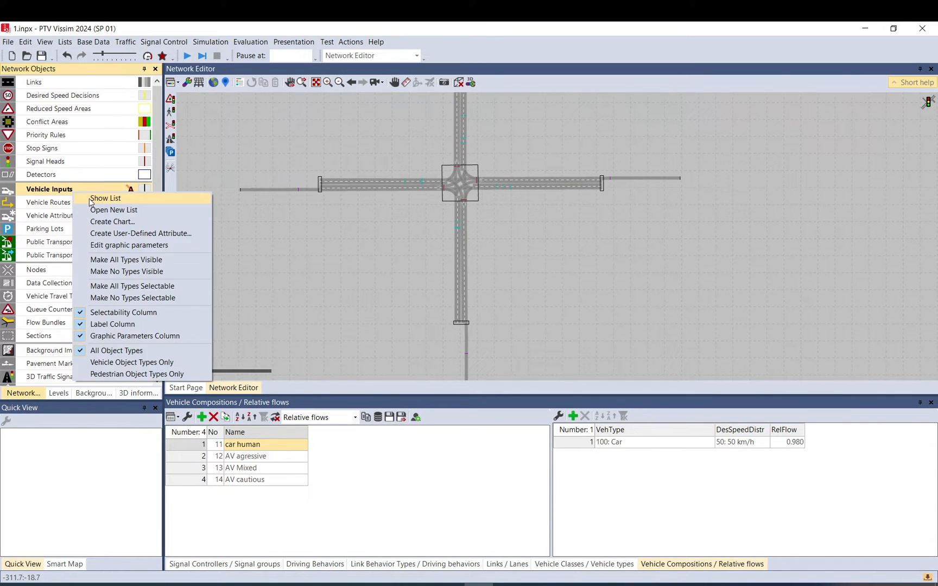
left_click(103, 198)
left_click(293, 452)
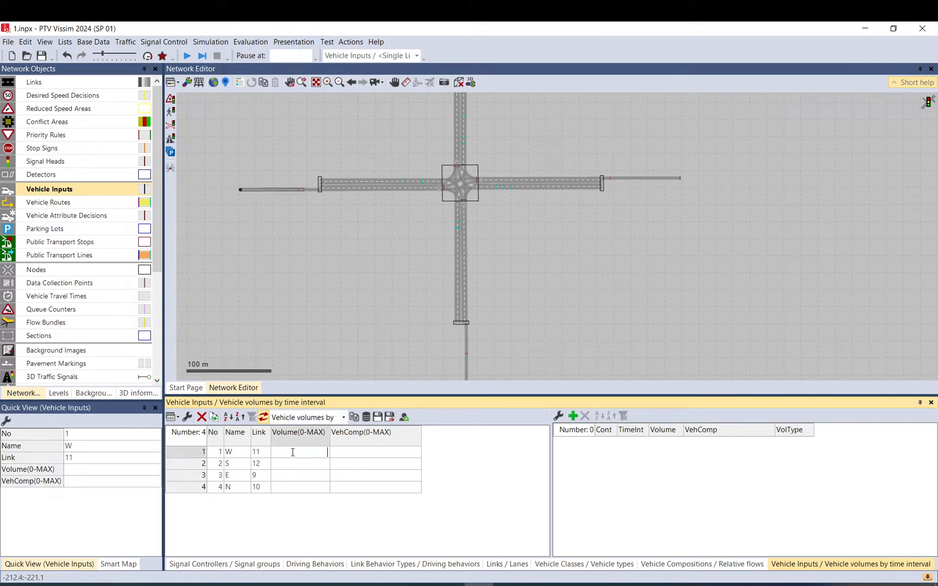
left_click(295, 465)
left_click(295, 477)
left_click(296, 489)
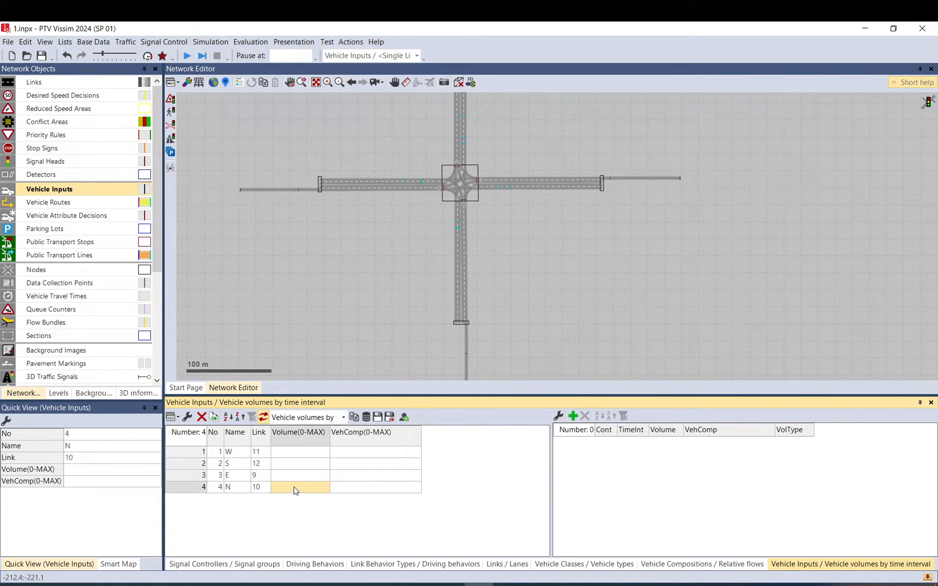
left_click(349, 454)
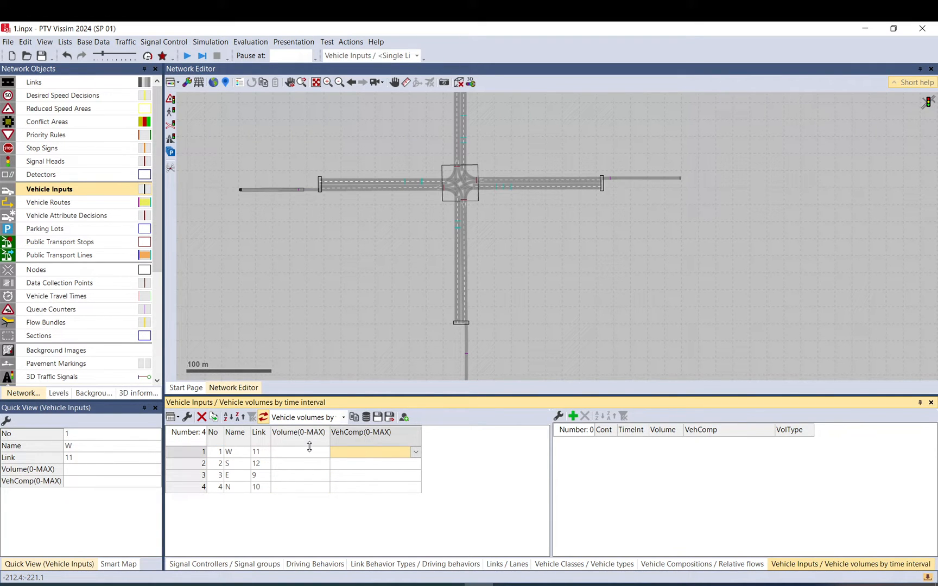
left_click(540, 276)
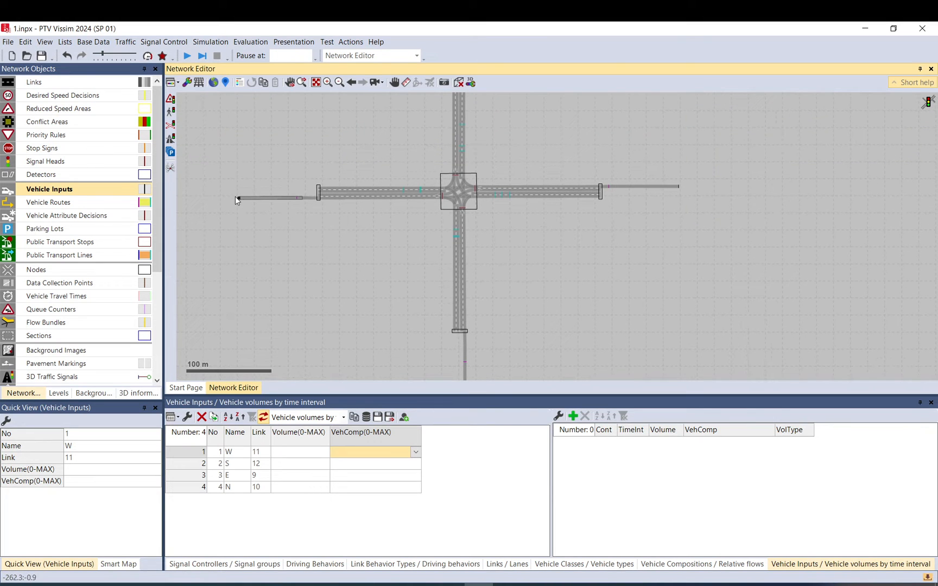
Assign compositions to the inputs: W 11: car human, S 12: AV agressive, E 13: AV Mixed, N 14: AV cautious.
left_click(415, 452)
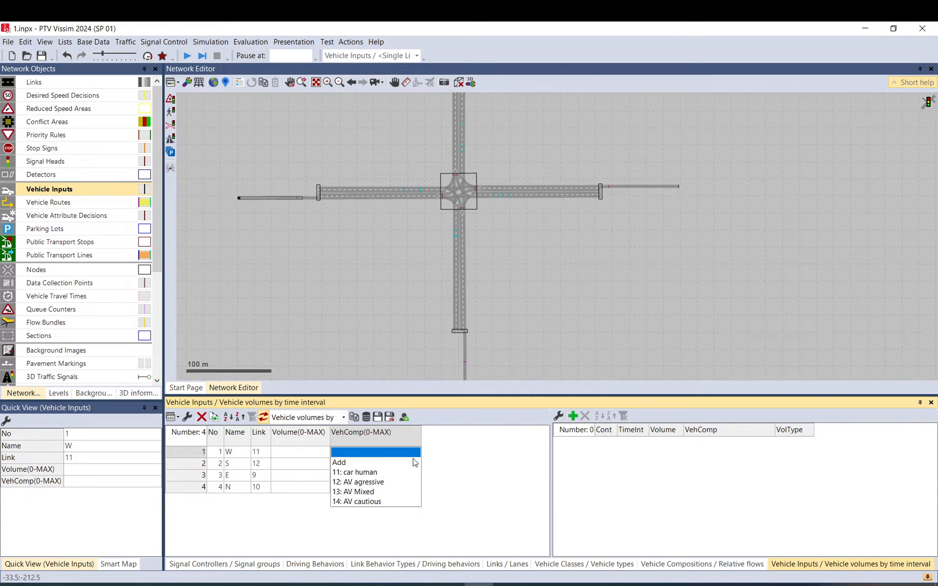
left_click(375, 472)
left_click(414, 465)
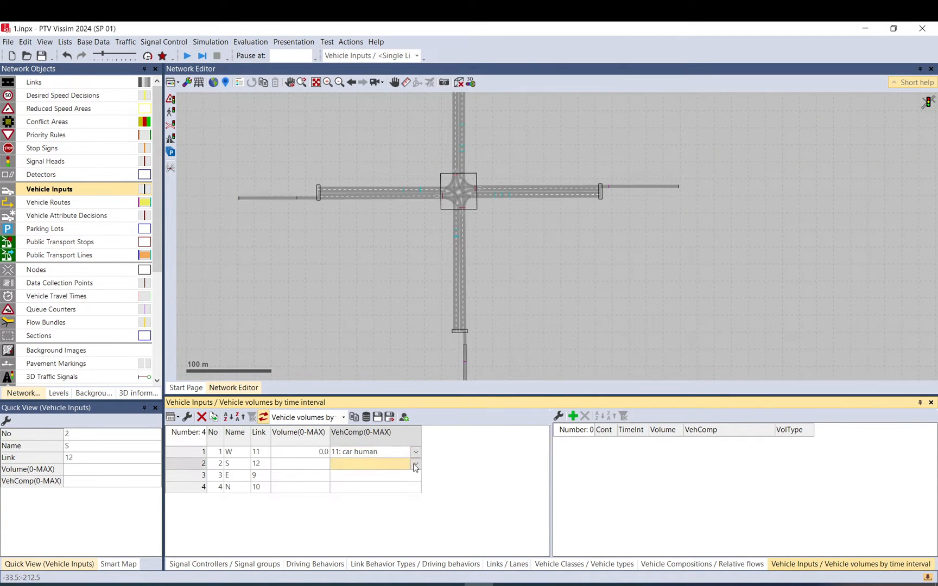
left_click(414, 465)
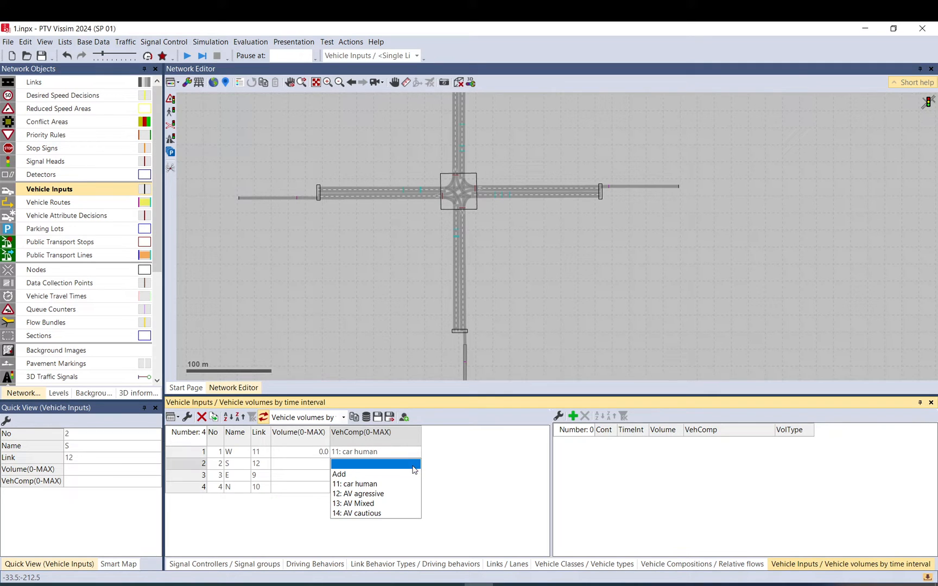
left_click(374, 494)
left_click(411, 480)
left_click(413, 479)
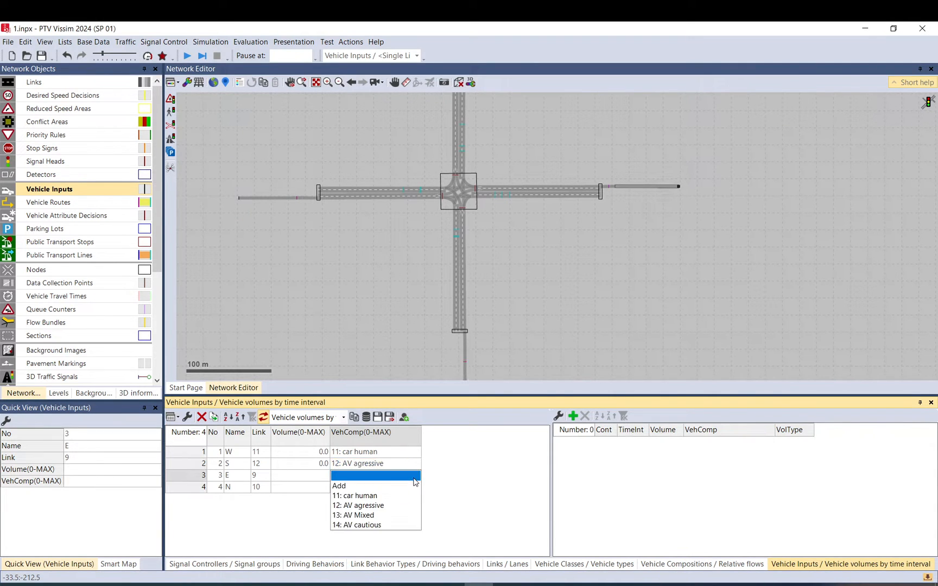
left_click(382, 516)
left_click(411, 487)
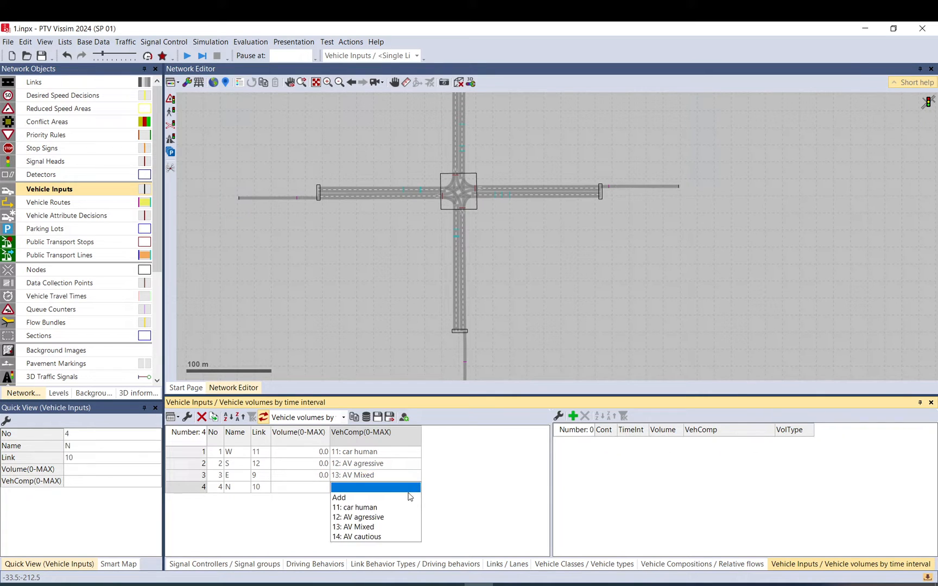
left_click(379, 538)
Set the volume of all four vehicle inputs to 750.
left_click_drag(309, 455, 309, 489)
type("7500")
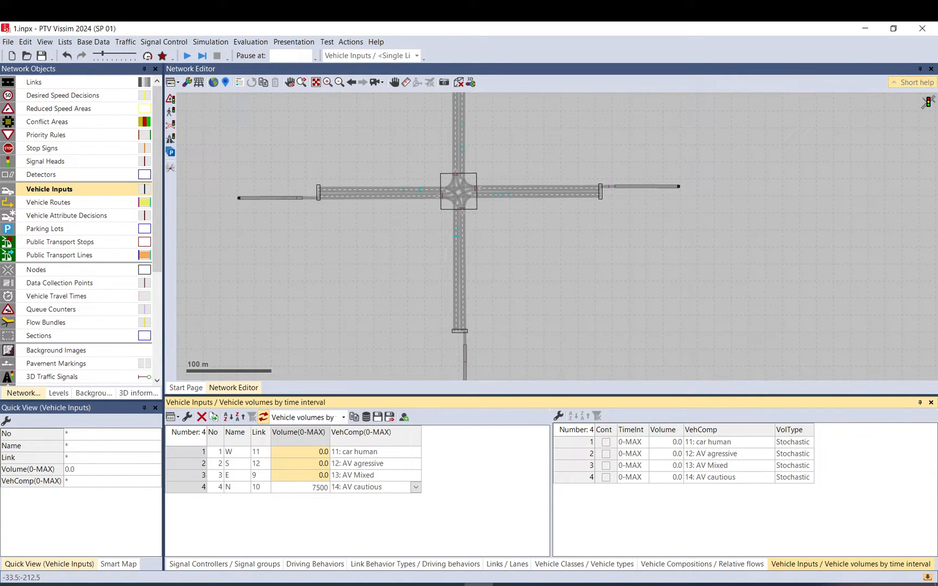
key("Return")
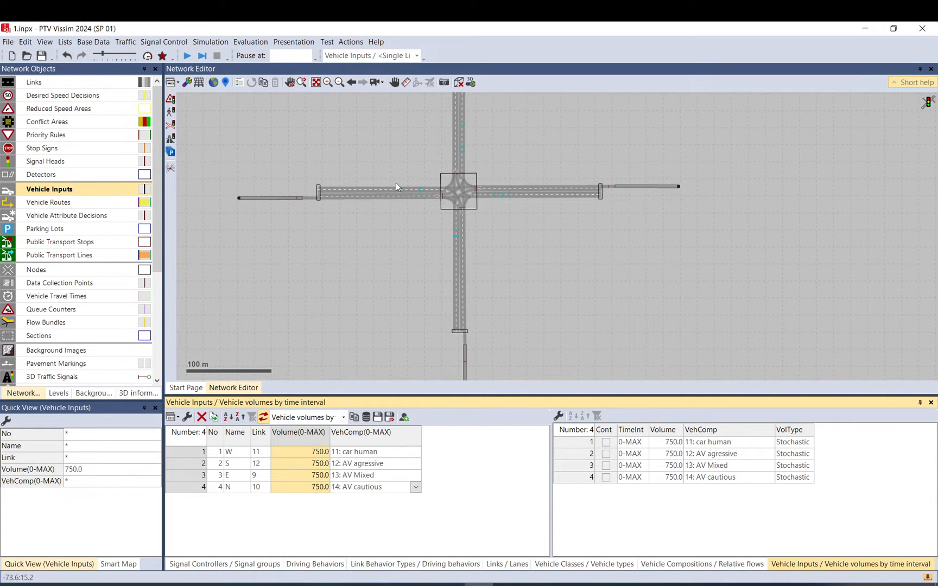
left_click_drag(398, 228, 407, 258)
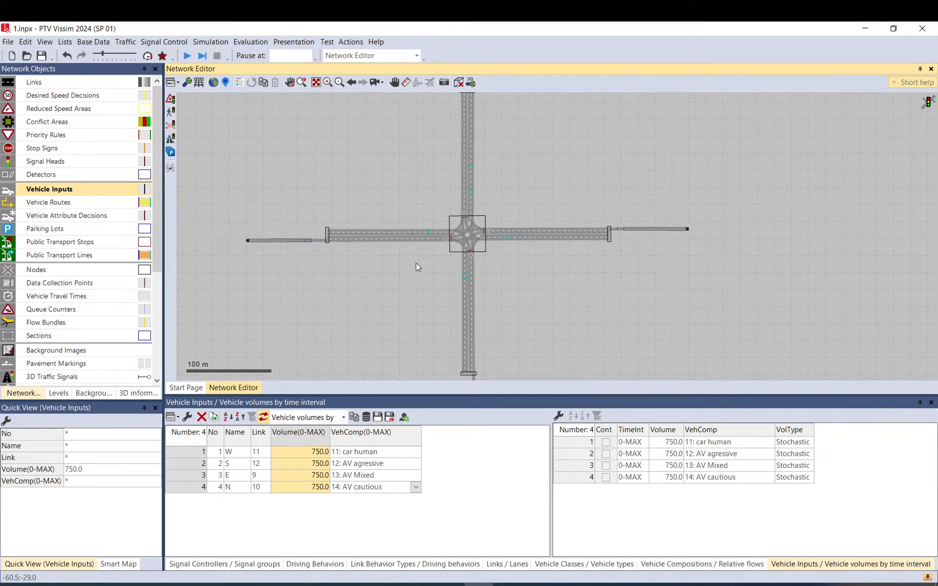
left_click(413, 263)
left_click_drag(854, 398, 872, 519)
left_click_drag(600, 325, 623, 377)
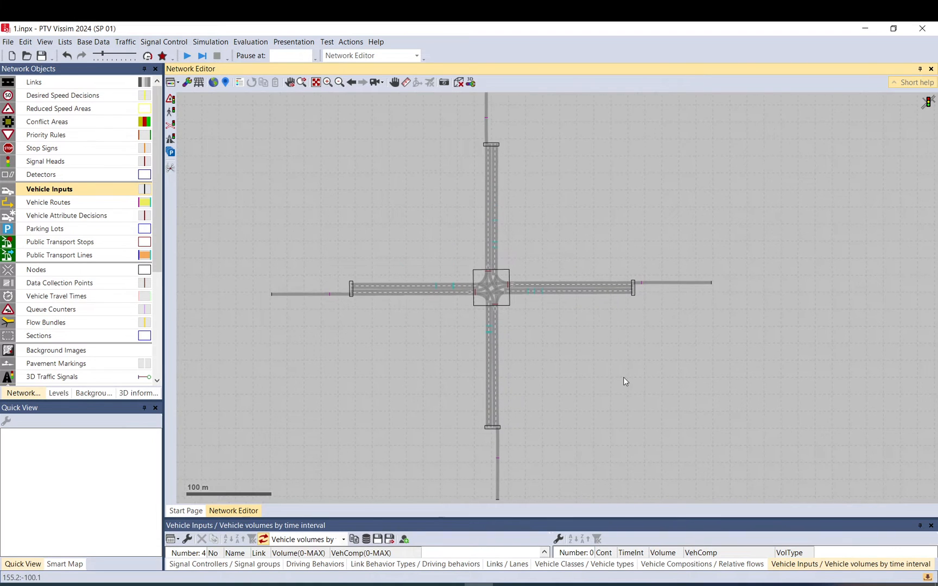
Open the evaluation configuration, enable node result collection from 0 to 3600 with a 3600 interval, and review node queue settings.
left_click(265, 43)
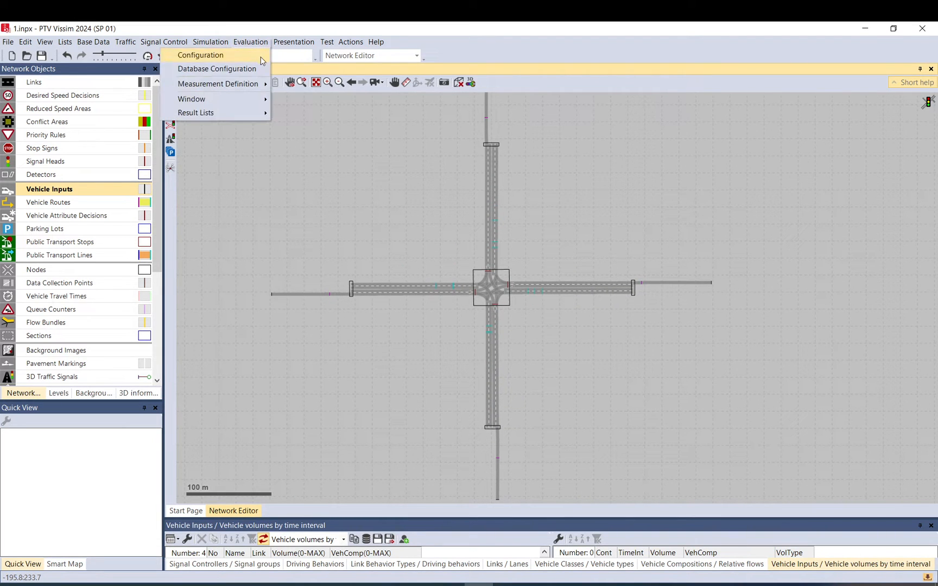
left_click(200, 55)
left_click(382, 342)
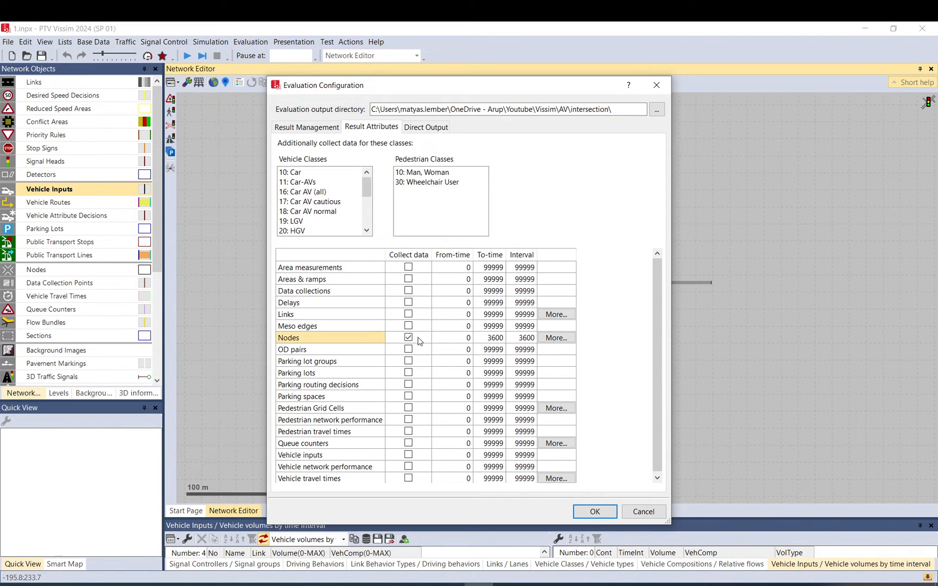
left_click(409, 339)
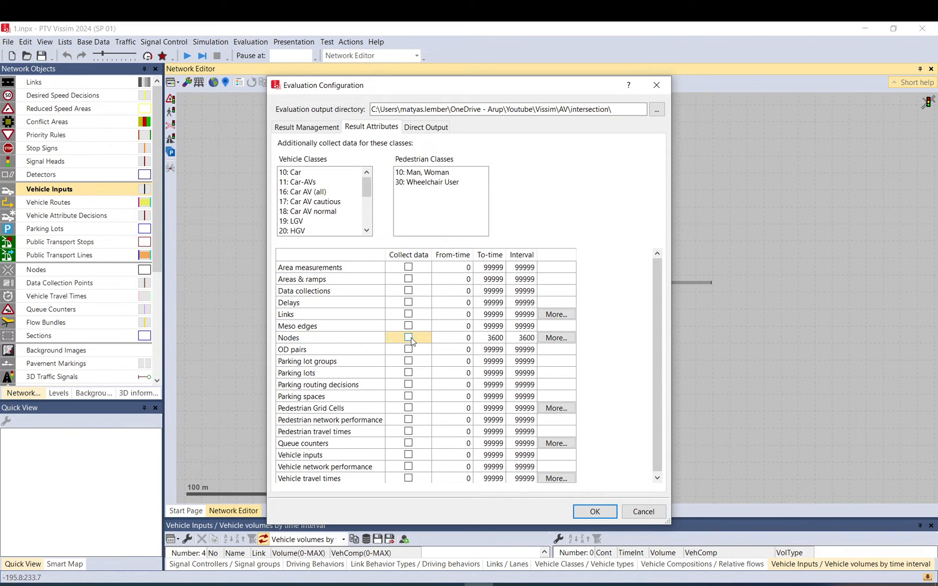
left_click(526, 338)
left_click(500, 337)
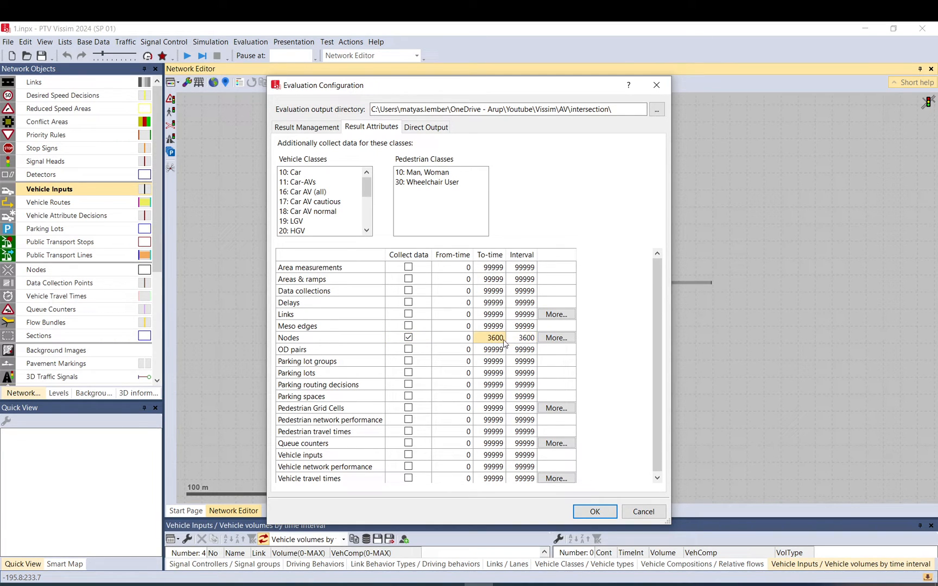
left_click(557, 338)
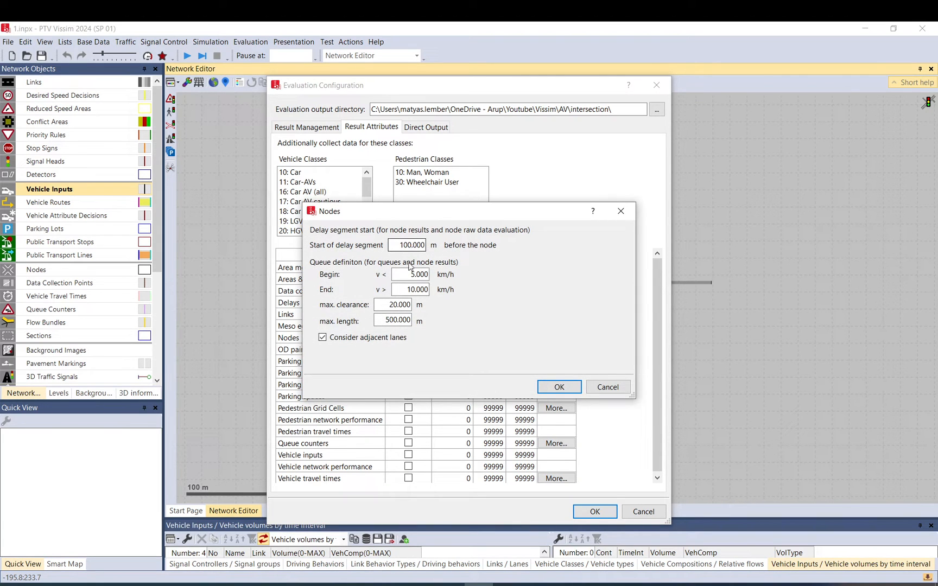
left_click(574, 388)
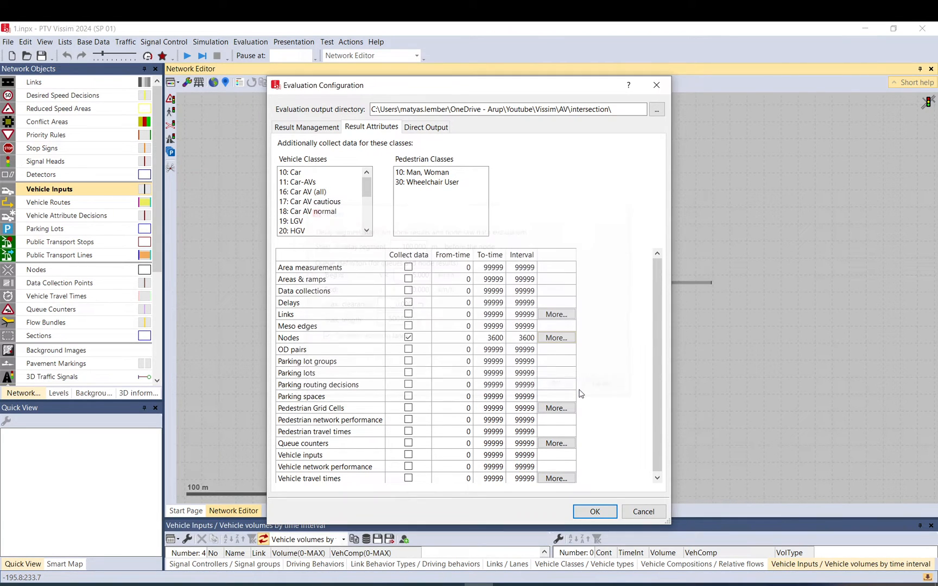
left_click(596, 512)
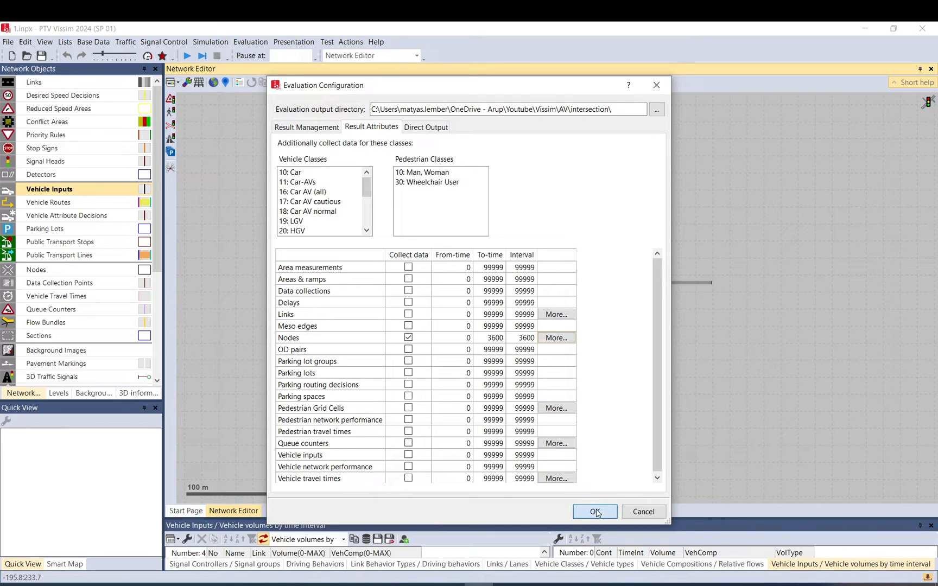
Select vehicle classes 10: Car and 17: Car AV cautious for additional data collection and confirm the evaluation configuration.
left_click_drag(307, 172, 304, 257)
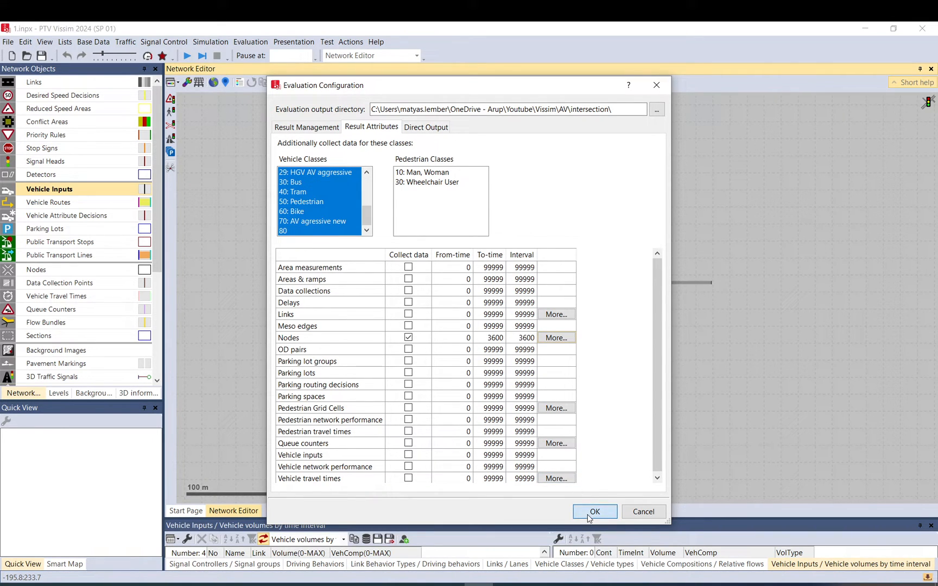
left_click(325, 222)
scroll(322, 202, "up", 2)
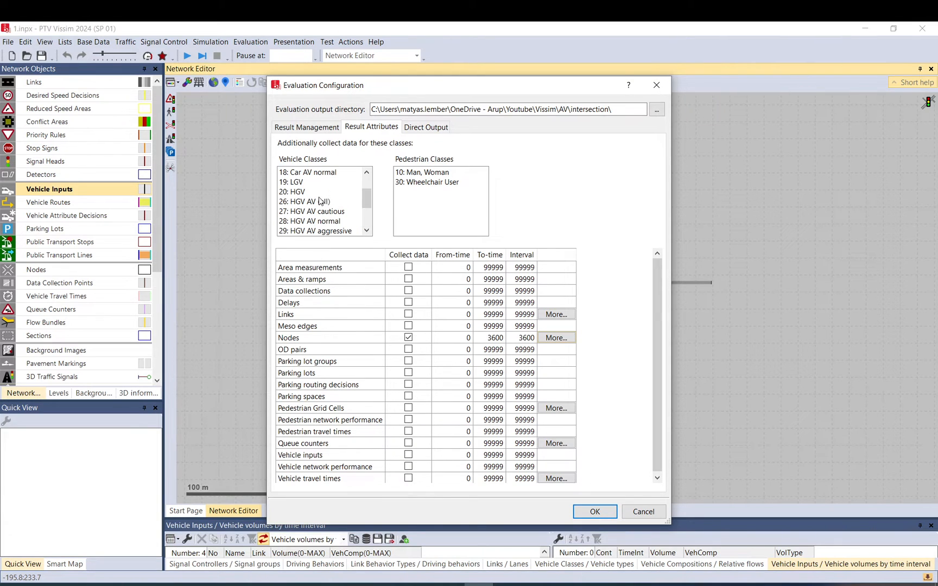
scroll(320, 192, "up", 2)
left_click(319, 191)
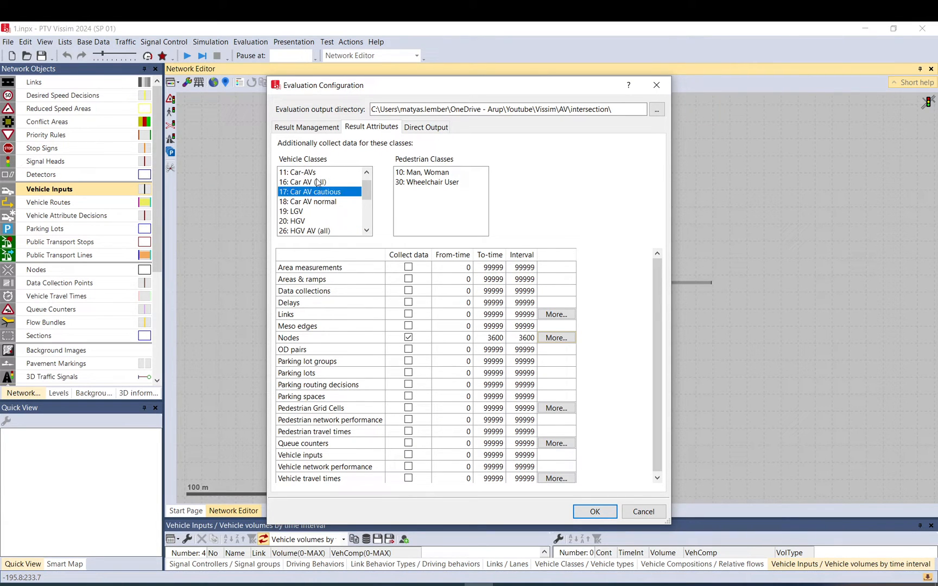
scroll(319, 181, "up", 1)
left_click(314, 174, "ctrl")
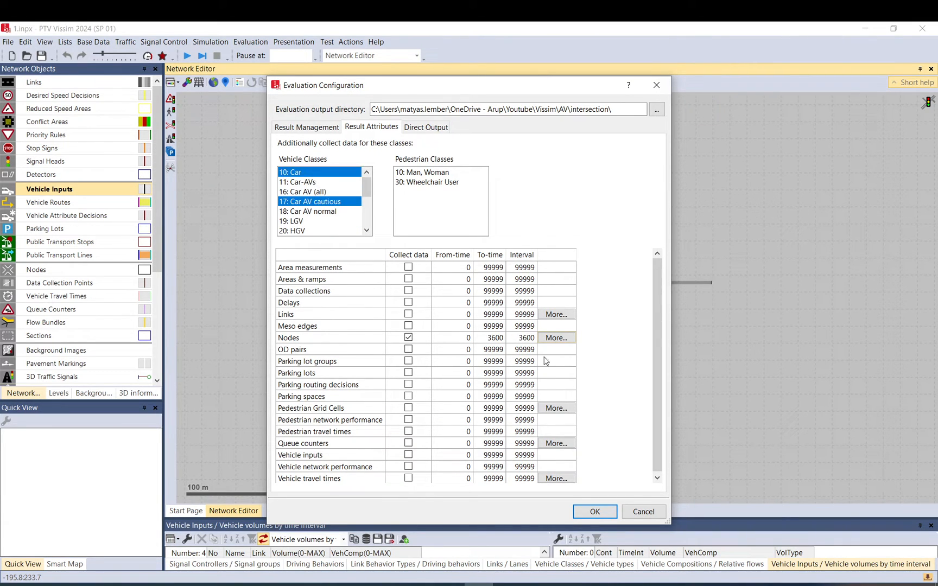
left_click(593, 511)
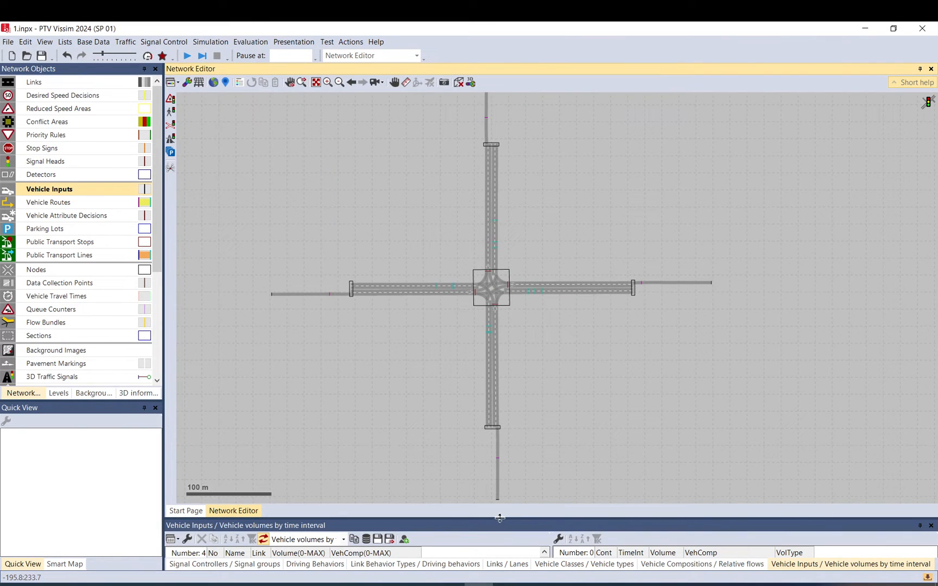
Review the vehicle classes and their vehicle types in the vehicle classes list.
left_click_drag(536, 518, 528, 389)
left_click(560, 565)
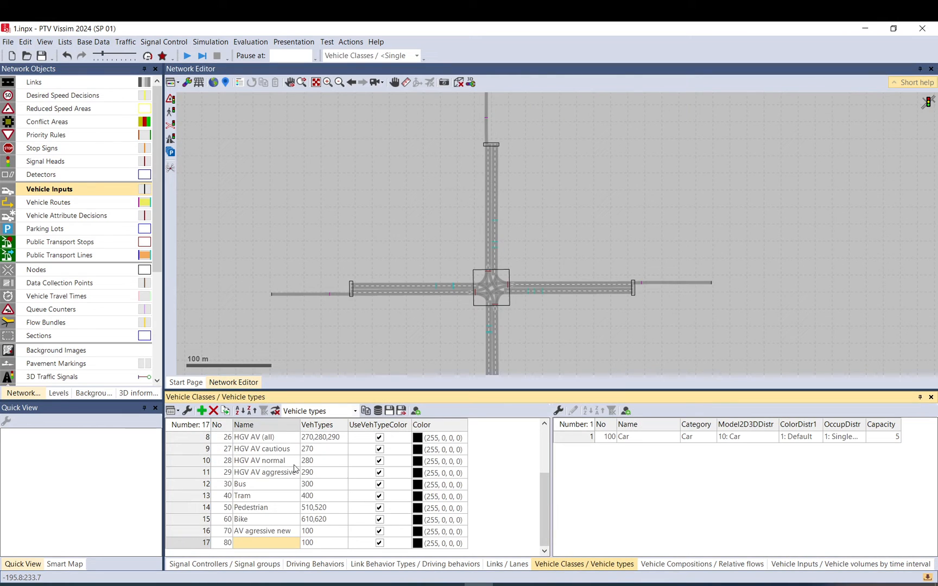
scroll(264, 448, "up", 3)
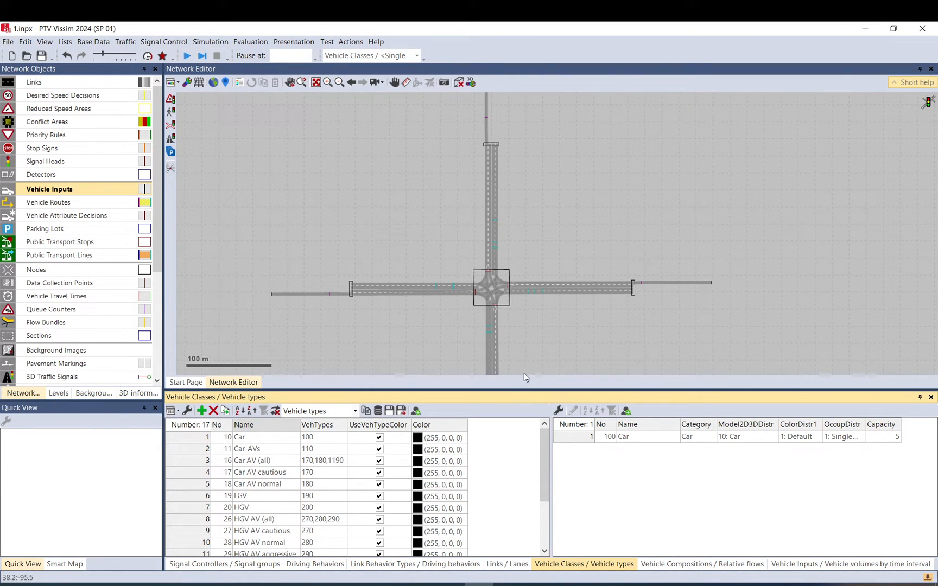
left_click(346, 230)
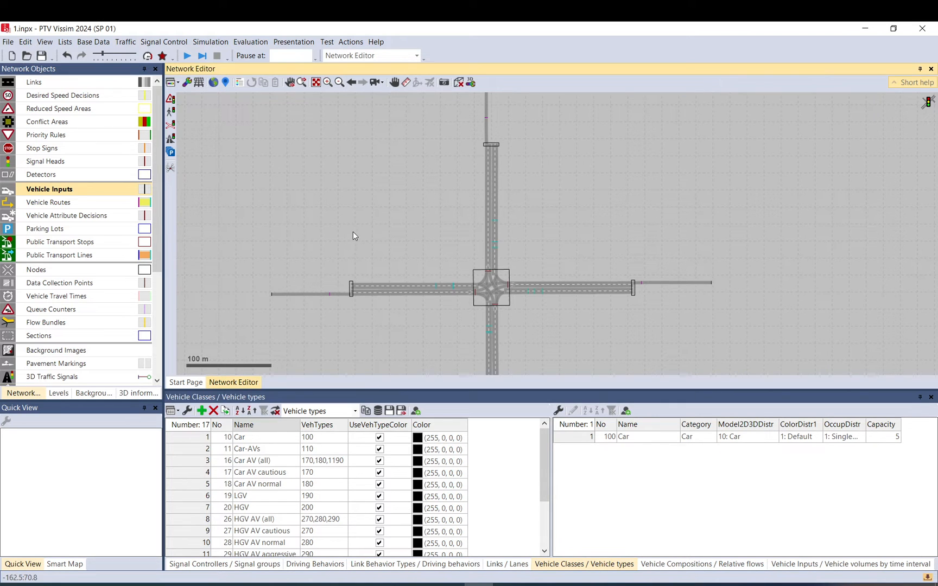
scroll(350, 230, "down", 2)
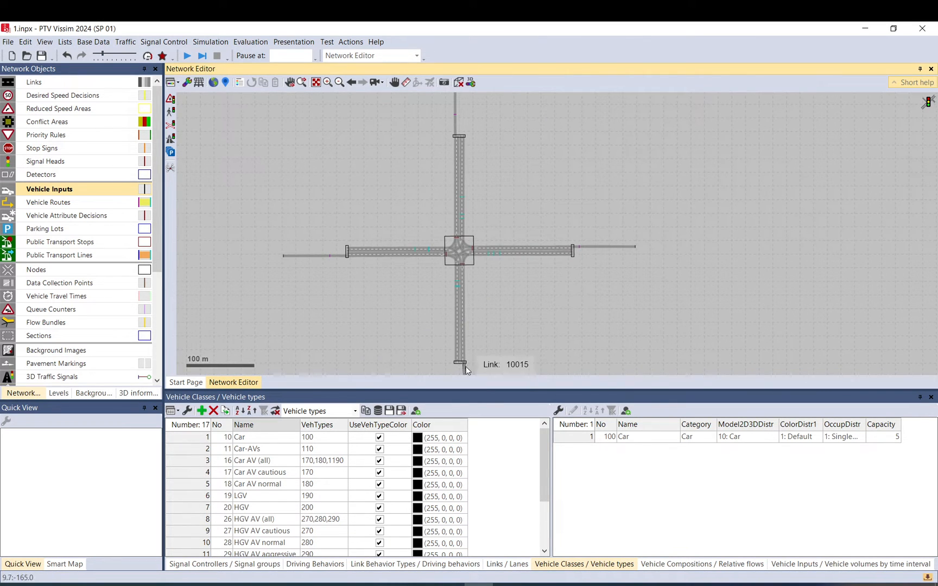
left_click_drag(474, 392, 484, 514)
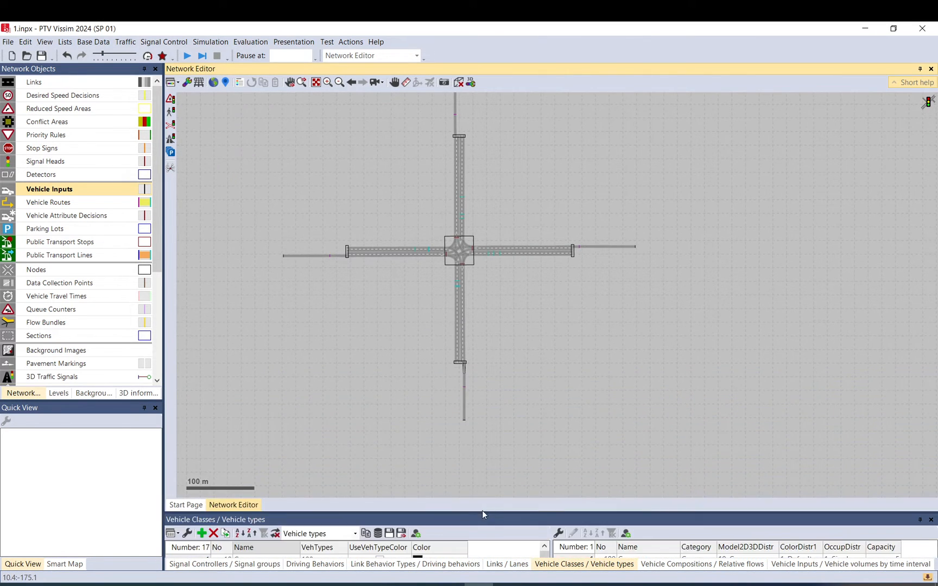
Start the continuous simulation run and zoom in on the intersection.
left_click(183, 58)
left_click(458, 310)
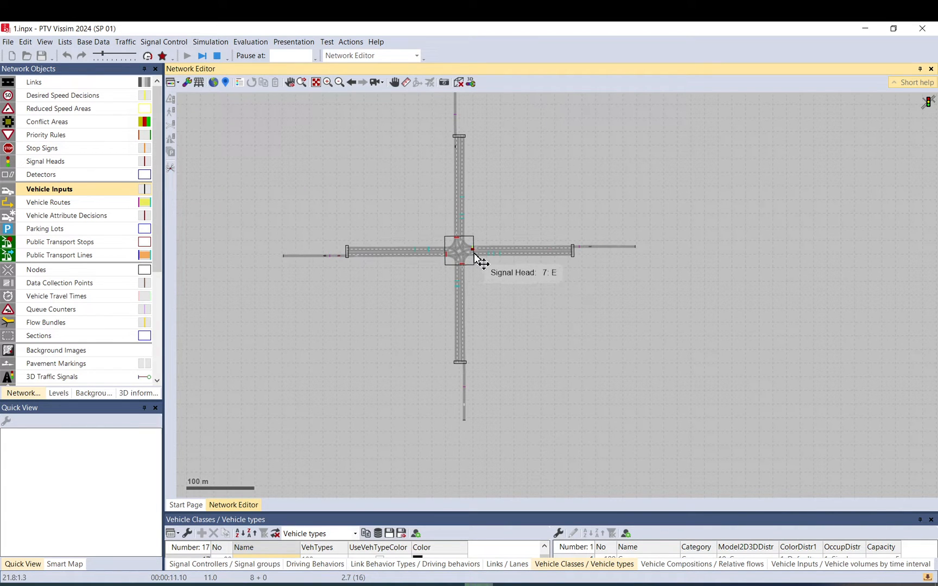
scroll(445, 245, "up", 3)
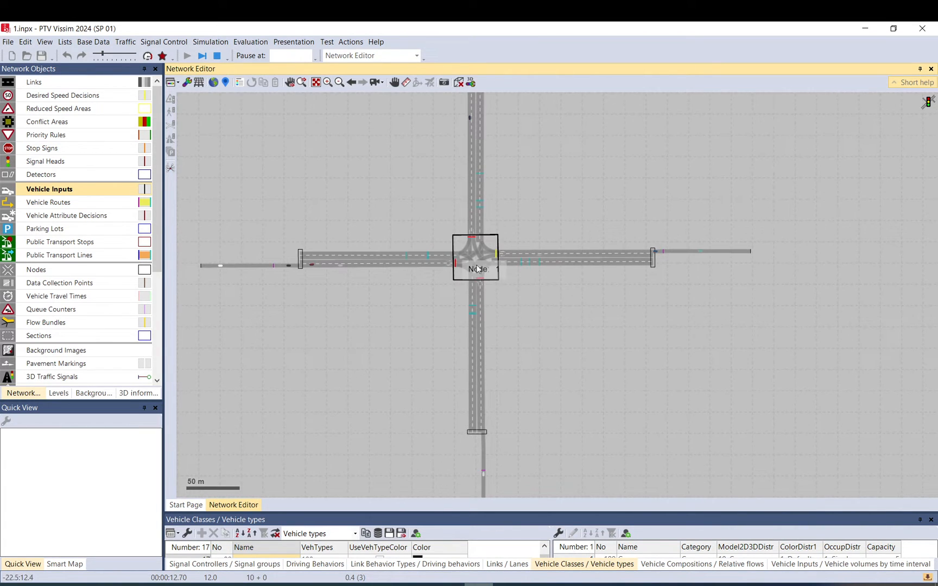
Open the simulation parameters to review them and close the dialog.
left_click(220, 42)
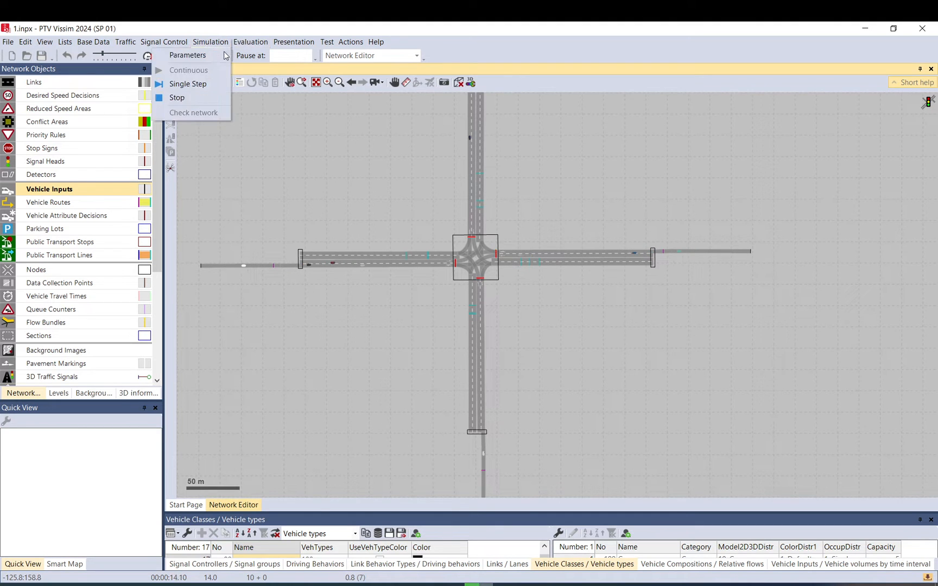
left_click(207, 56)
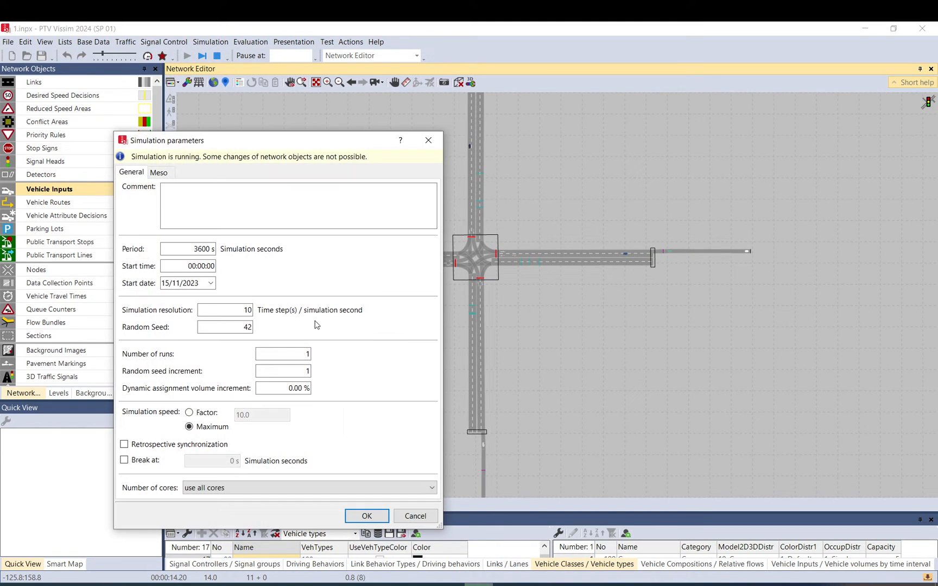
left_click(428, 140)
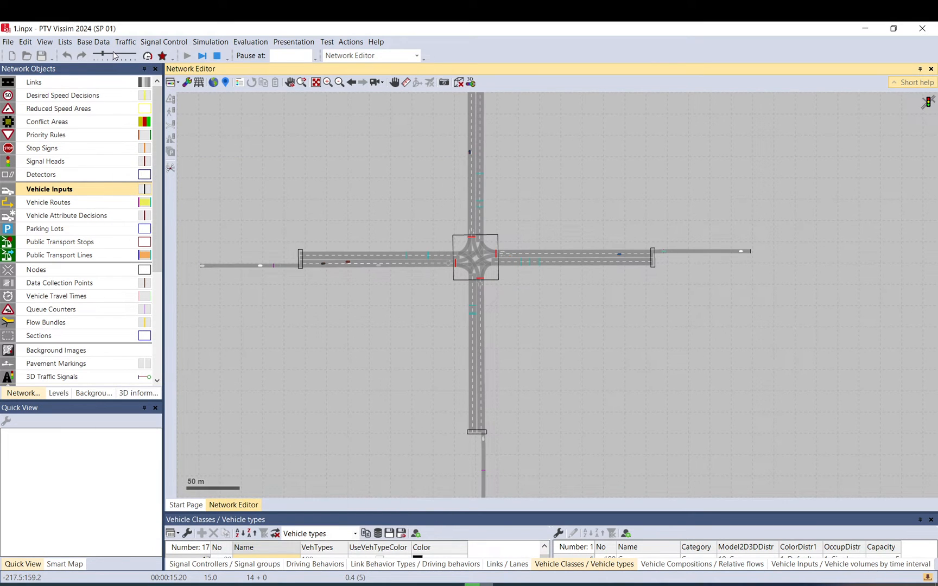
Increase the simulation speed, pause the run to inspect traffic, then stop the simulation.
left_click_drag(115, 56, 125, 59)
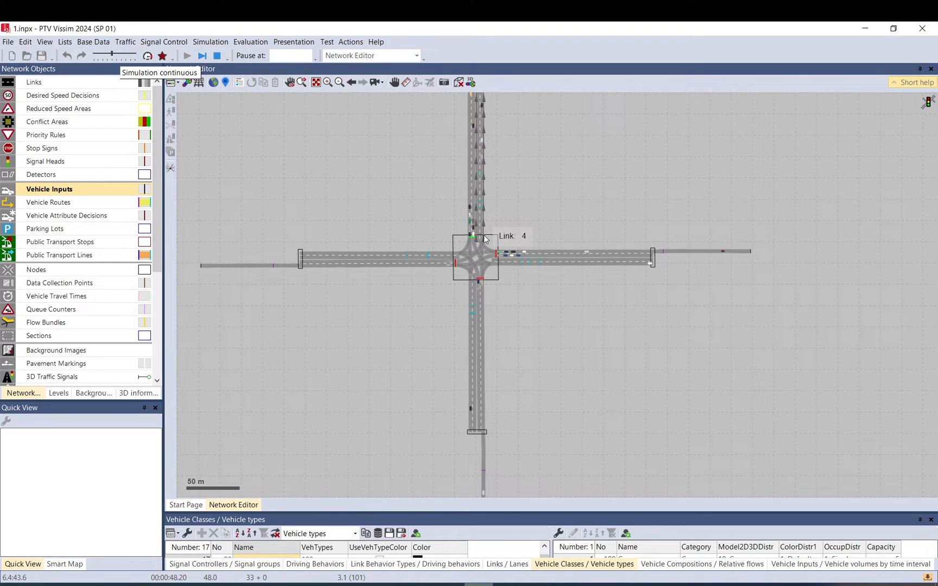
left_click(393, 229)
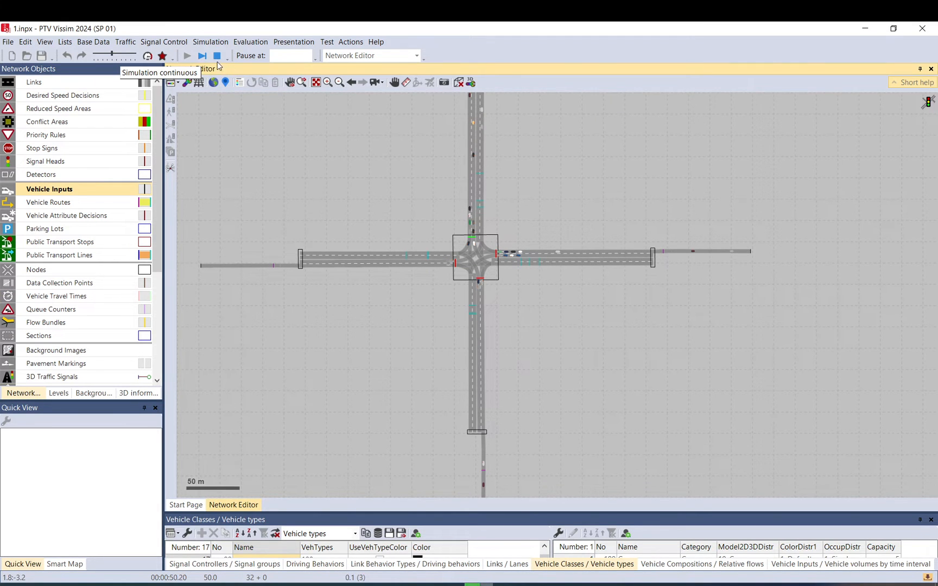
left_click(202, 55)
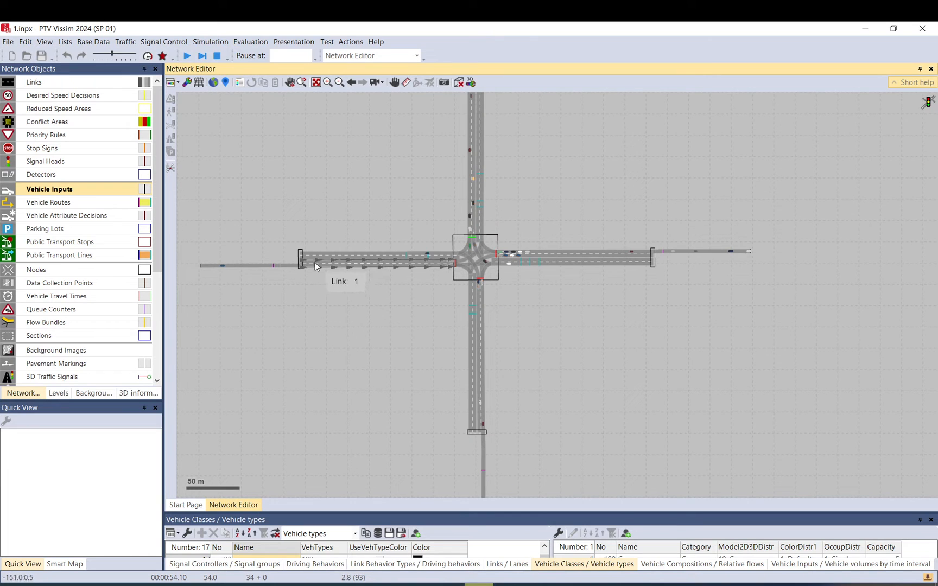
left_click_drag(361, 277, 406, 282)
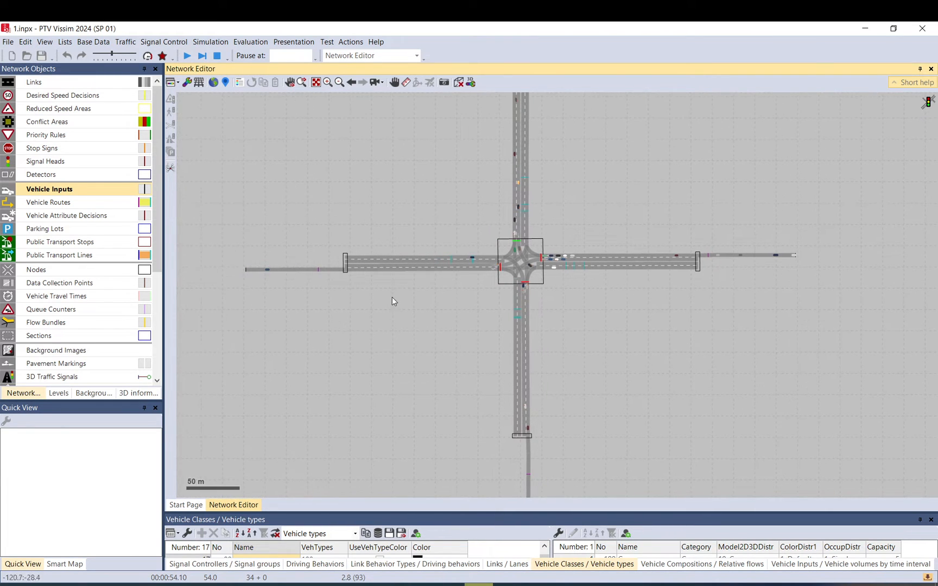
left_click(217, 56)
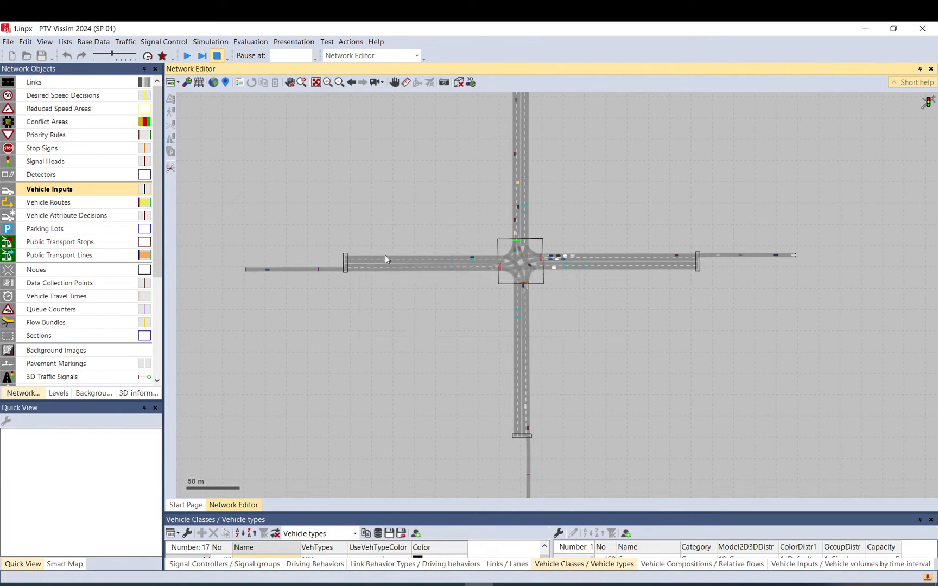
Review the network check warnings in the messages window and close it.
left_click(498, 327)
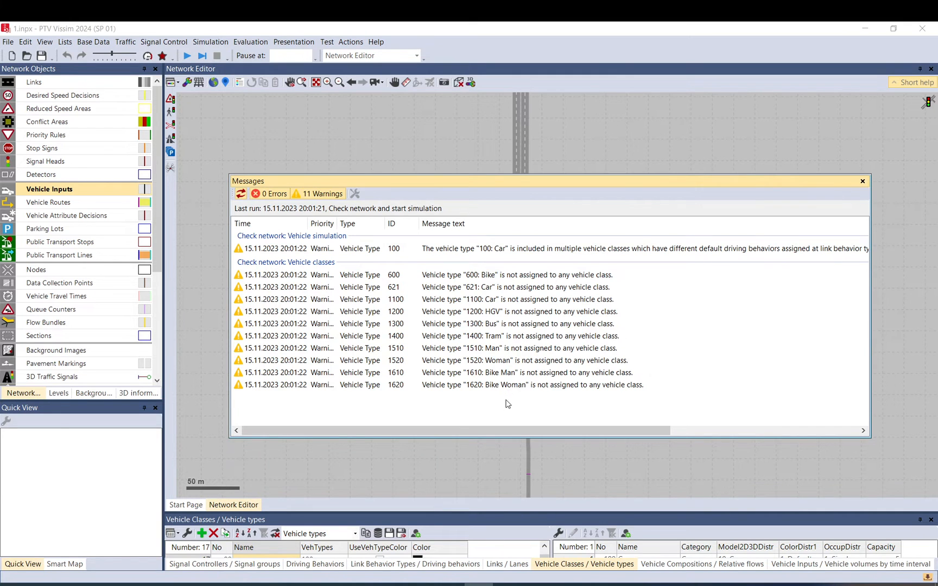
left_click_drag(506, 400, 492, 312)
left_click(492, 300)
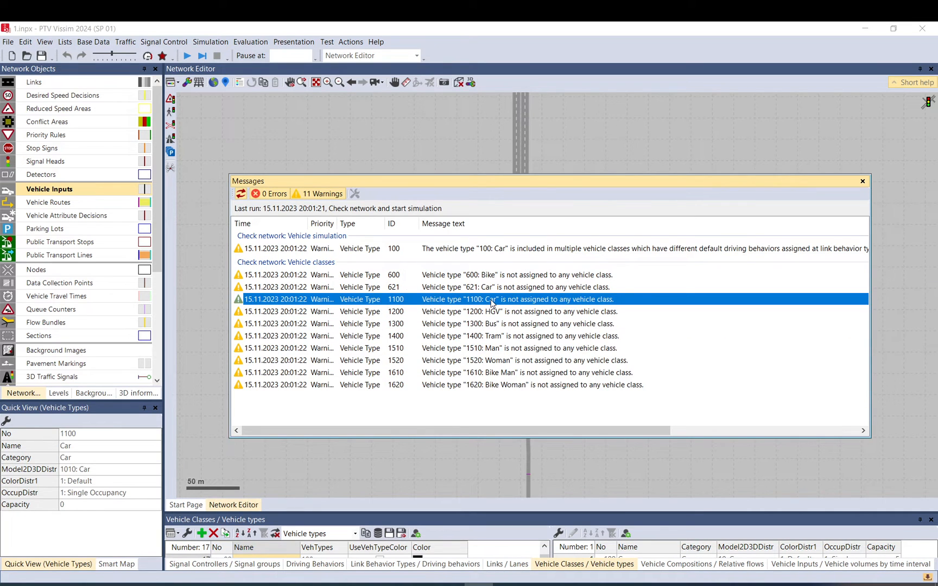
left_click(864, 183)
Enlarge the lists area and review the vehicle inputs, link behavior types and vehicle compositions.
left_click_drag(575, 512, 590, 332)
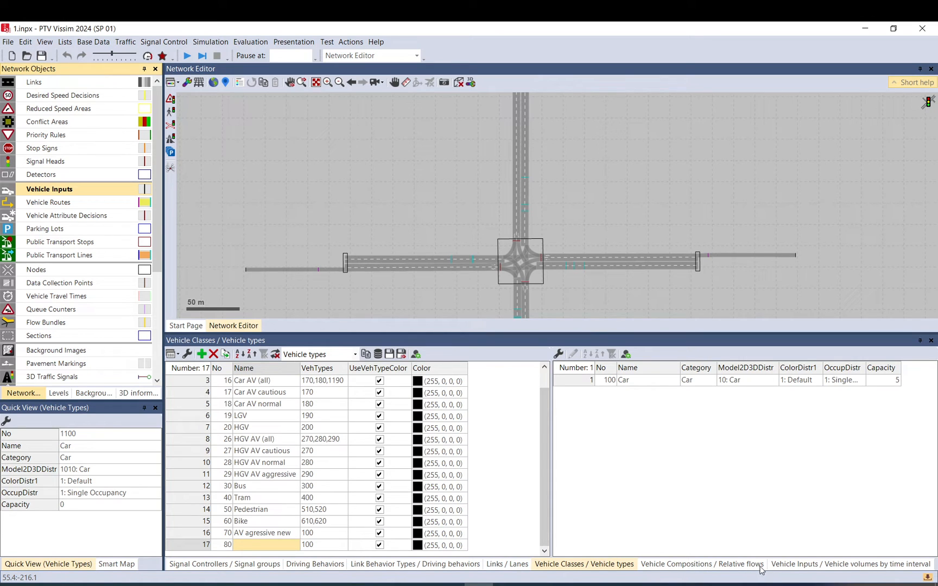
left_click(789, 564)
left_click(368, 388)
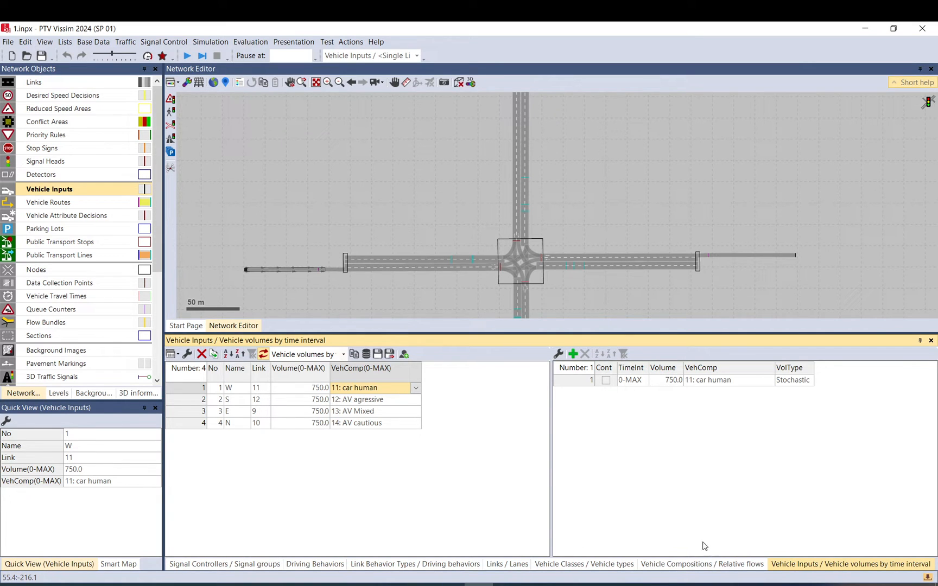
left_click(437, 565)
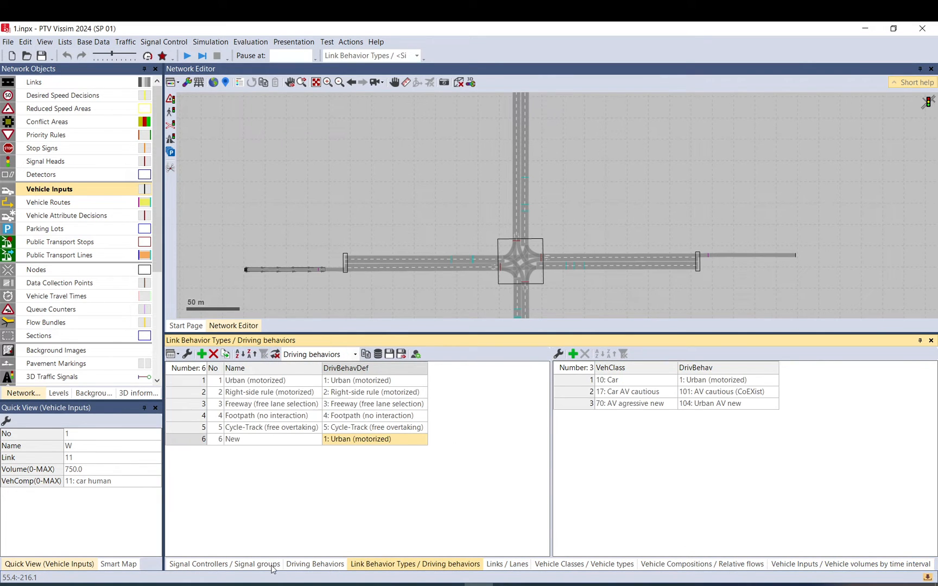
left_click(702, 567)
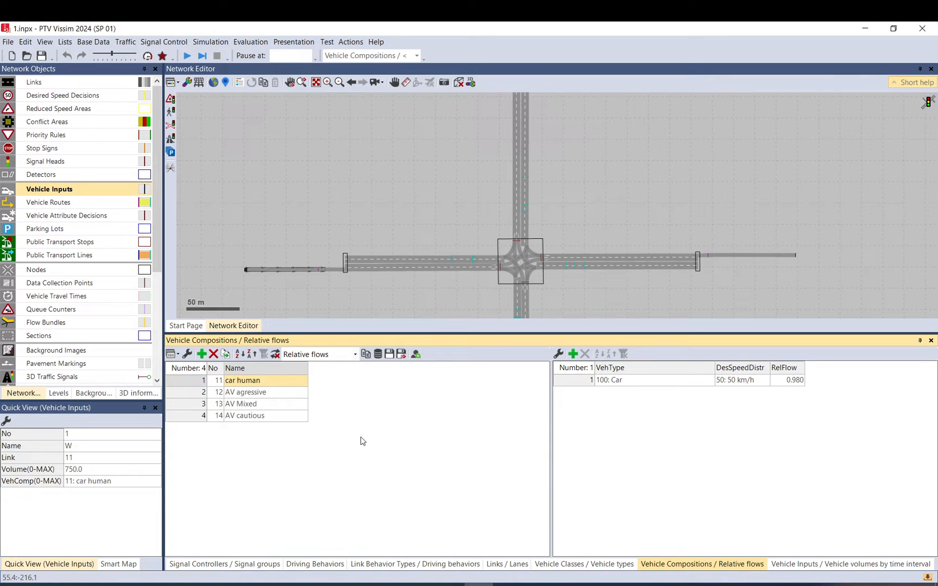
left_click(277, 394)
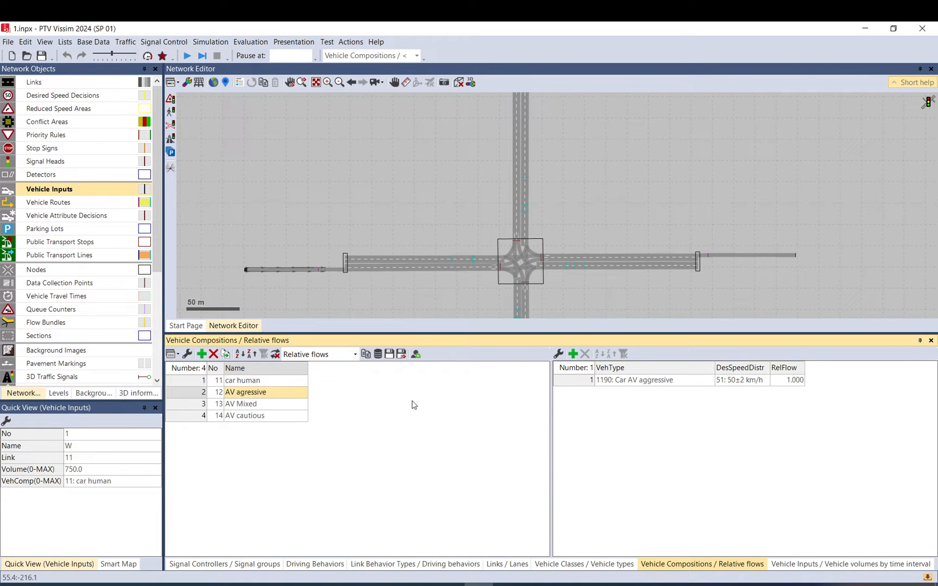
left_click(608, 377)
left_click(259, 405)
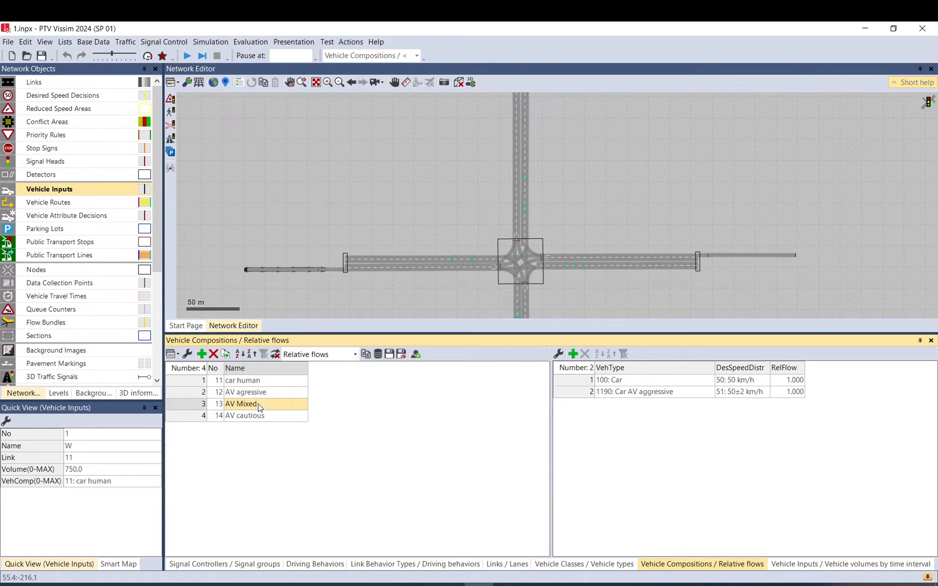
left_click(259, 417)
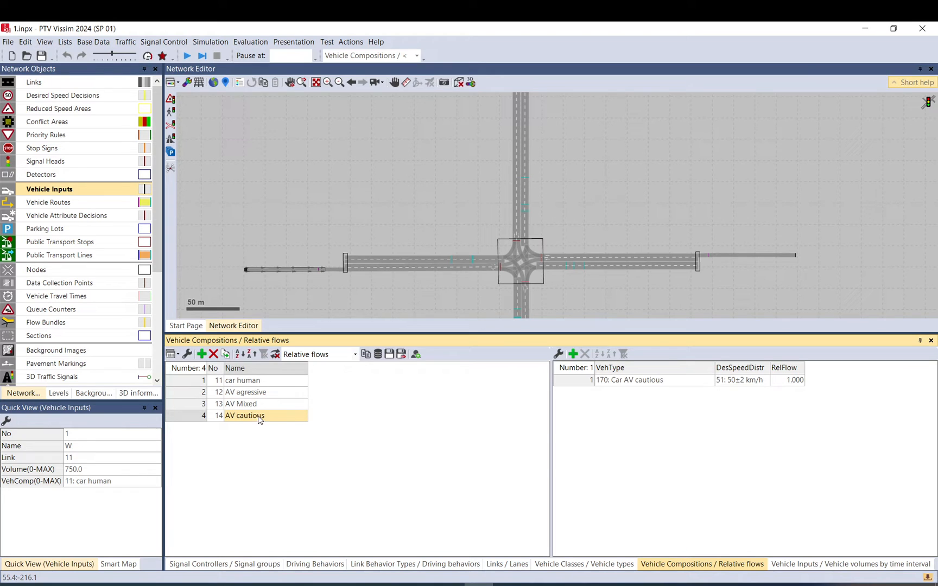
left_click(854, 568)
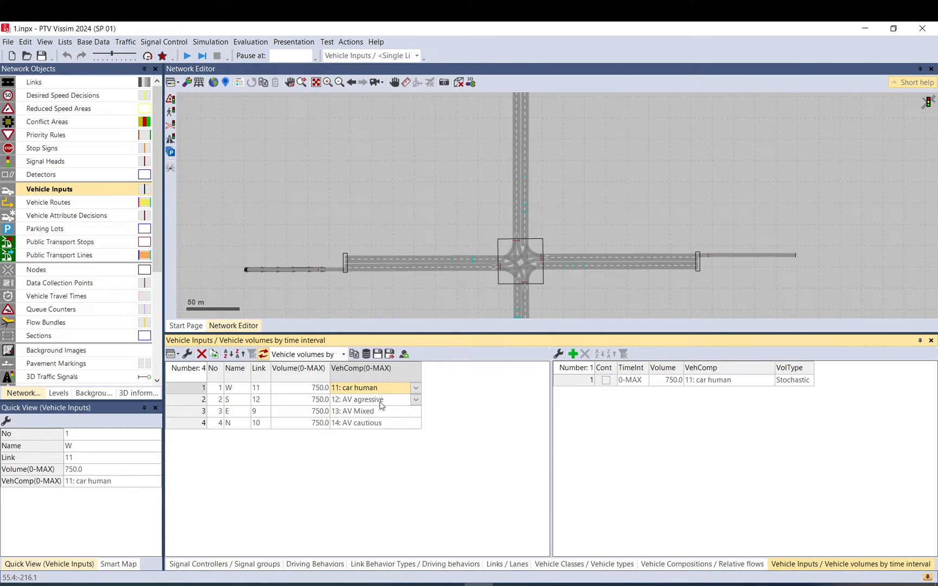
Assign vehicle type 1190: Car AV aggressive to vehicle class 70 AV agressive new and continue.
left_click(559, 565)
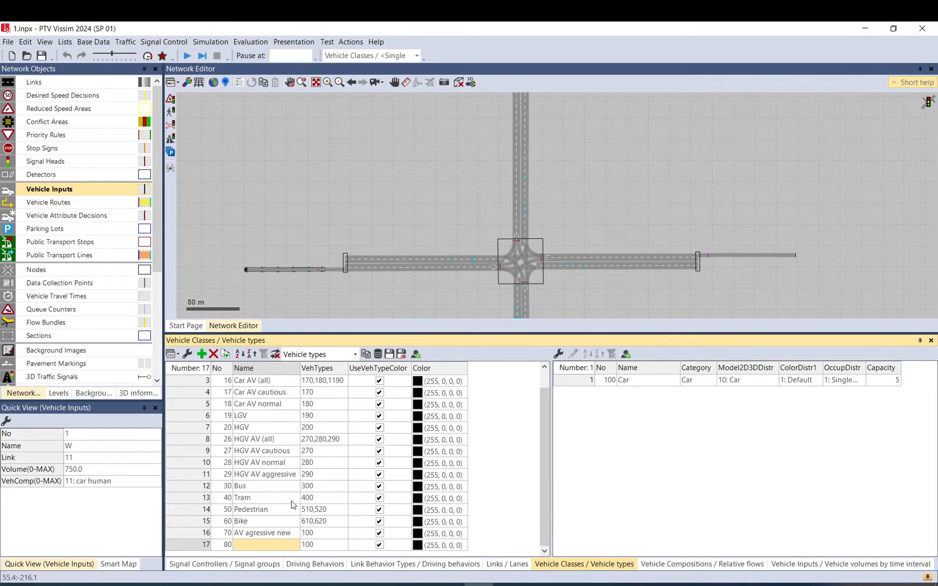
left_click(315, 535)
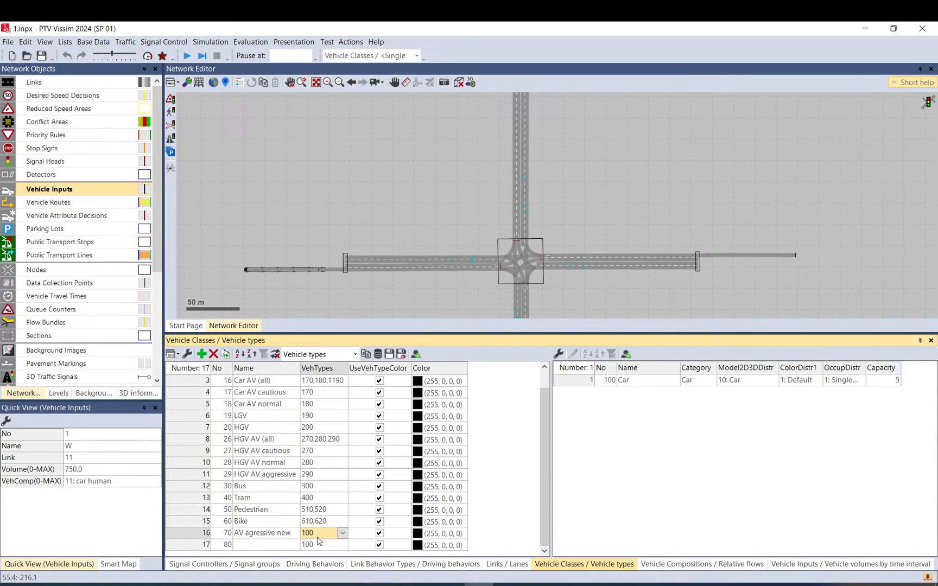
left_click(342, 535)
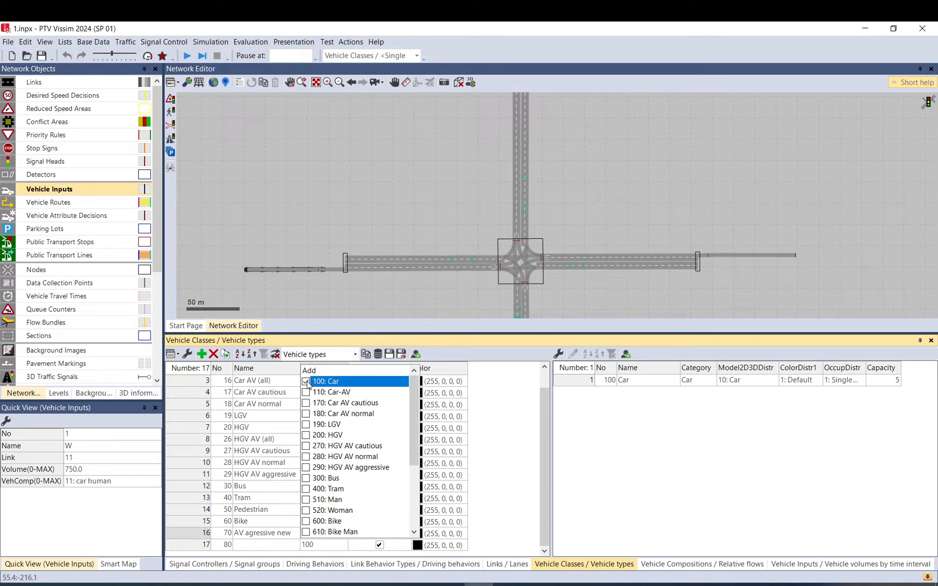
scroll(329, 461, "down", 4)
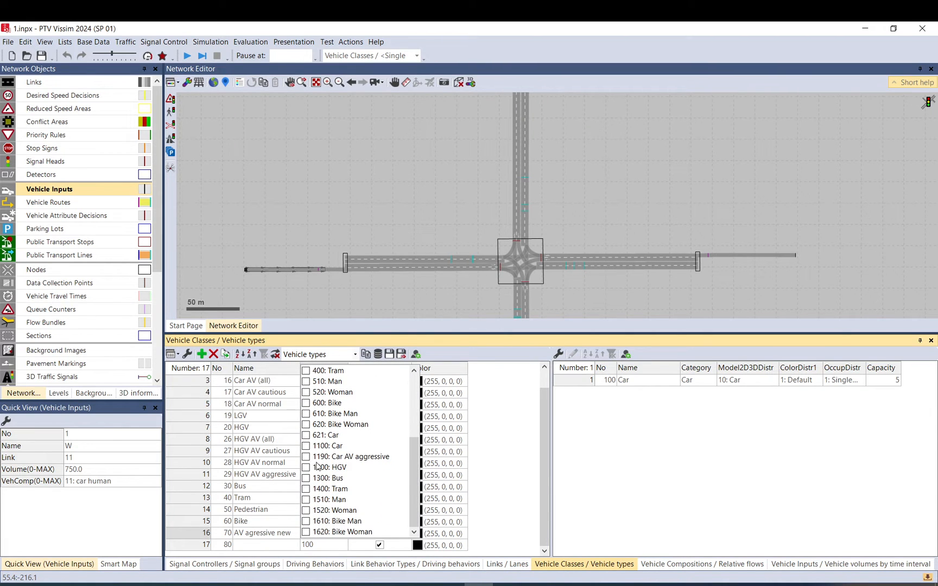
left_click(306, 457)
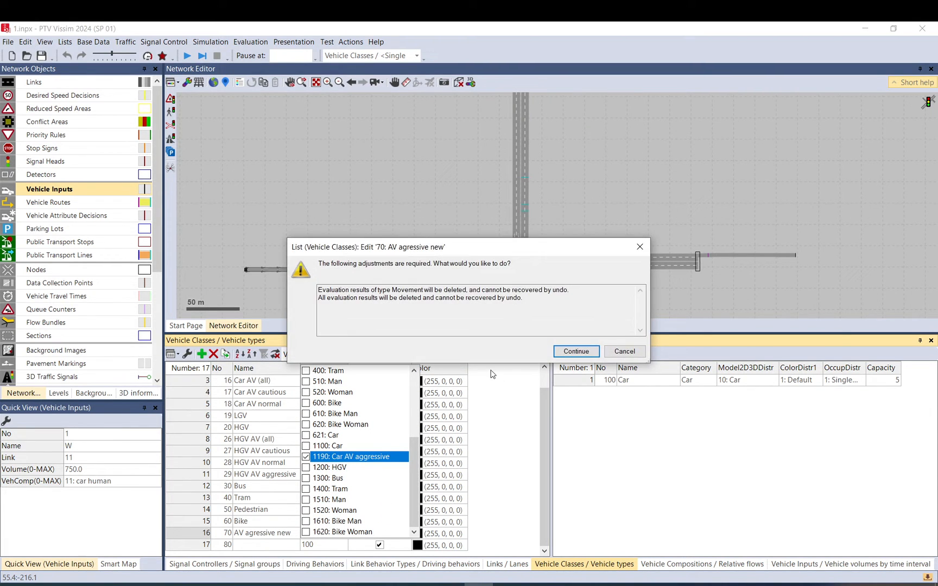
left_click(564, 354)
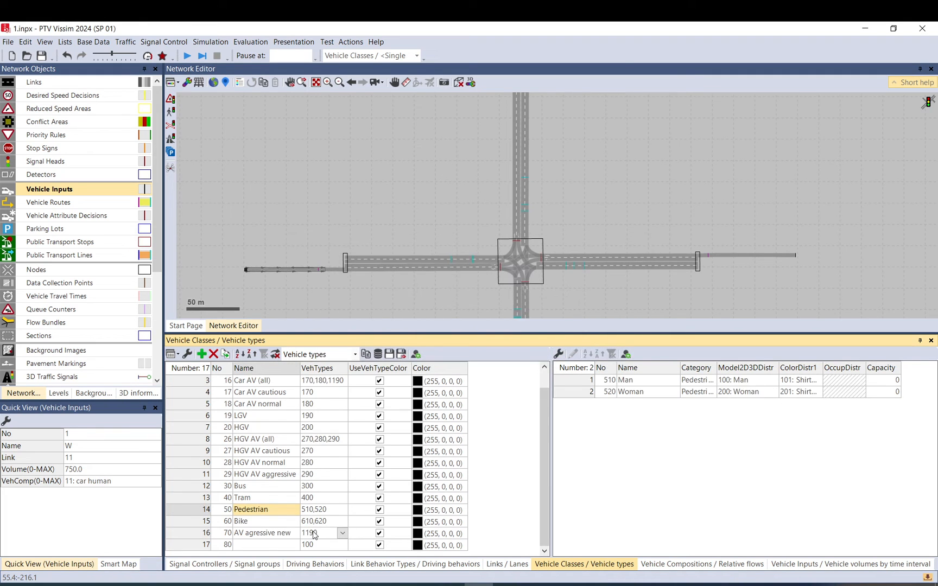
Check the vehicle types assigned to the Car AV cautious and Car vehicle classes.
left_click(266, 396)
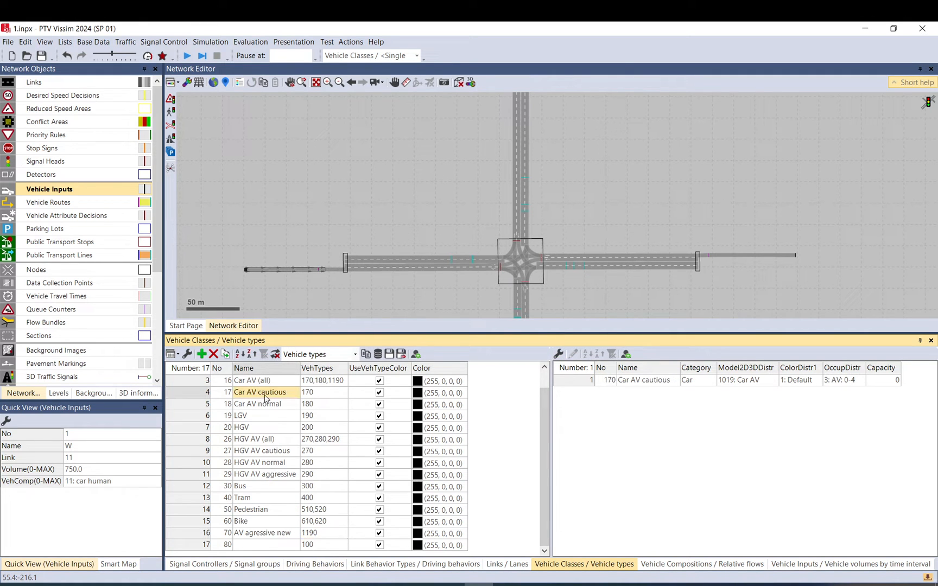
scroll(281, 398, "up", 1)
left_click(342, 417)
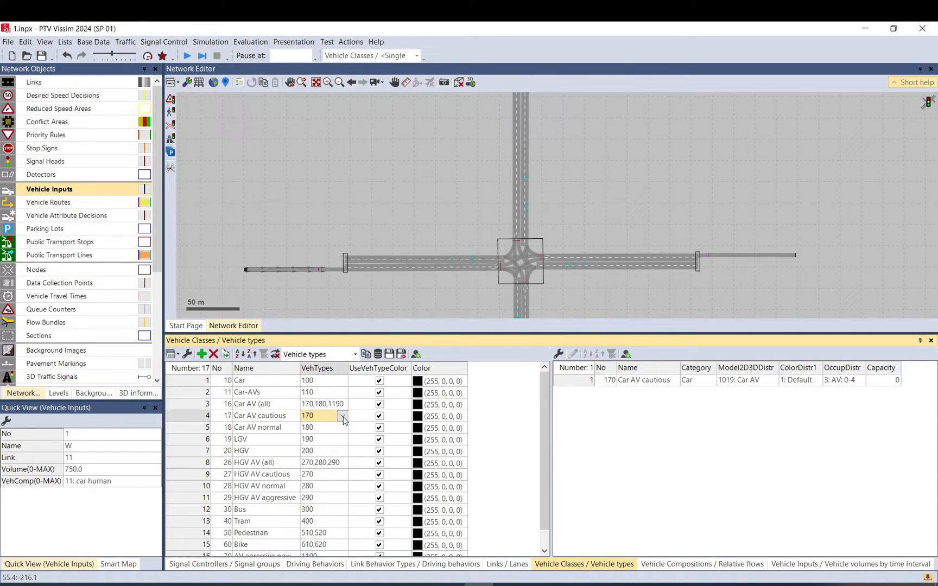
left_click(343, 417)
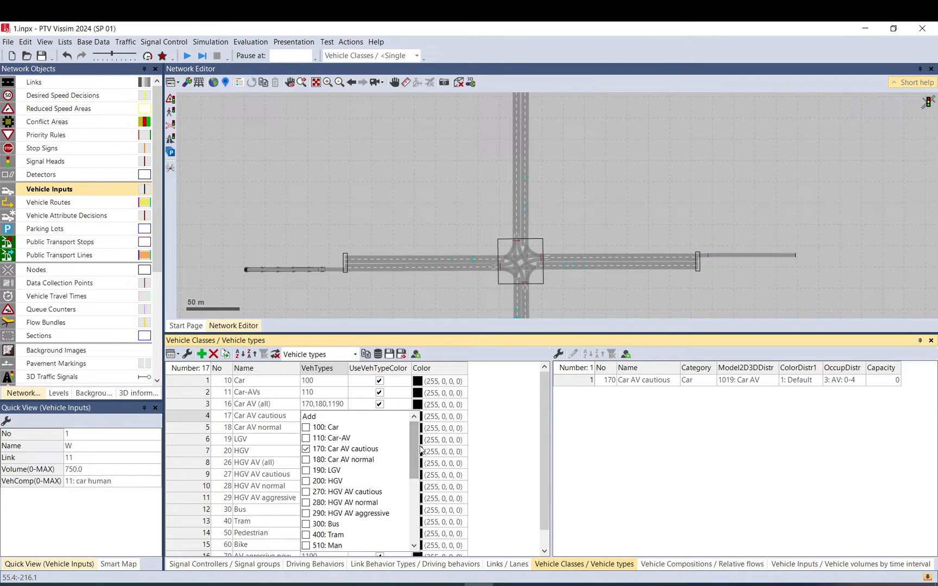
left_click_drag(419, 450, 422, 505)
left_click(518, 405)
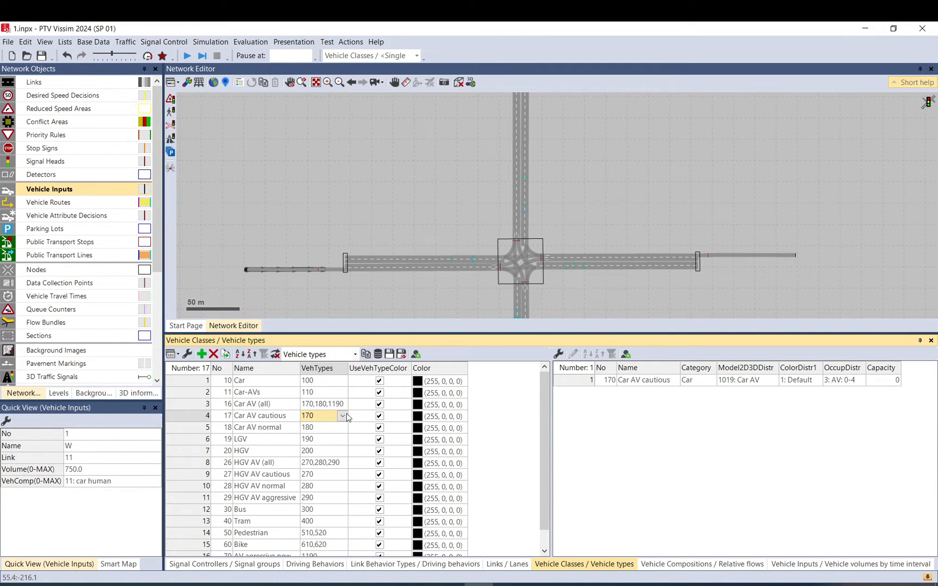
left_click(319, 382)
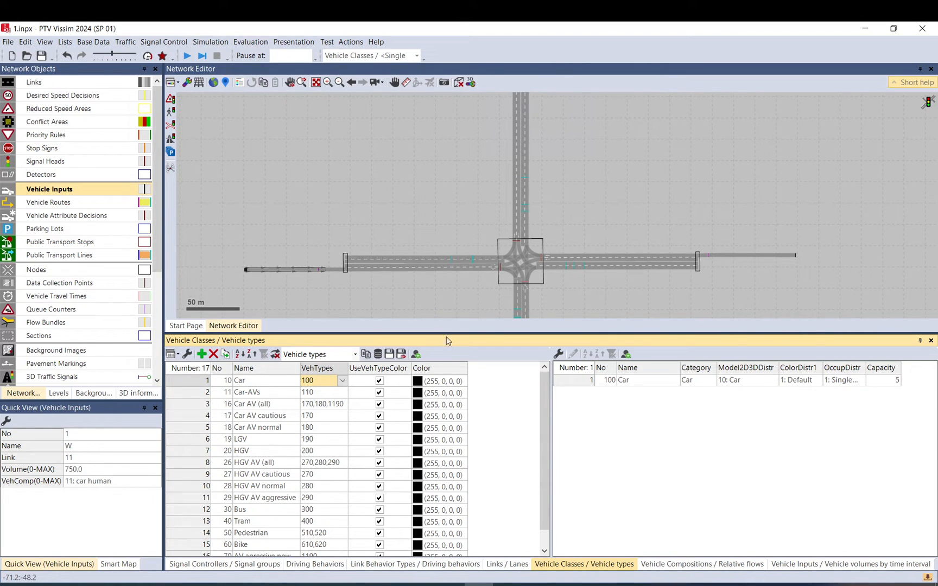
Shrink the lists area, start the simulation again and save the changes when prompted.
left_click_drag(451, 335, 475, 486)
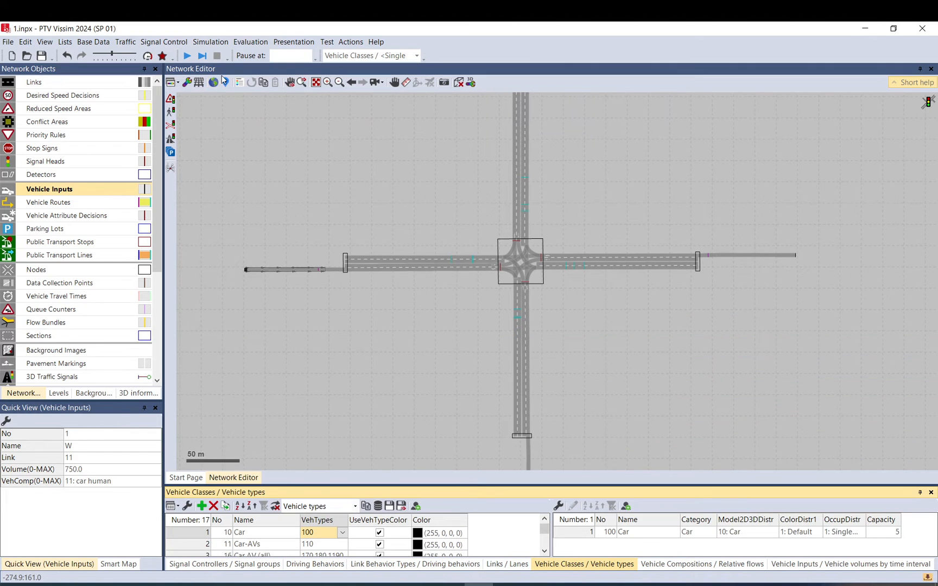
left_click(186, 56)
left_click(455, 315)
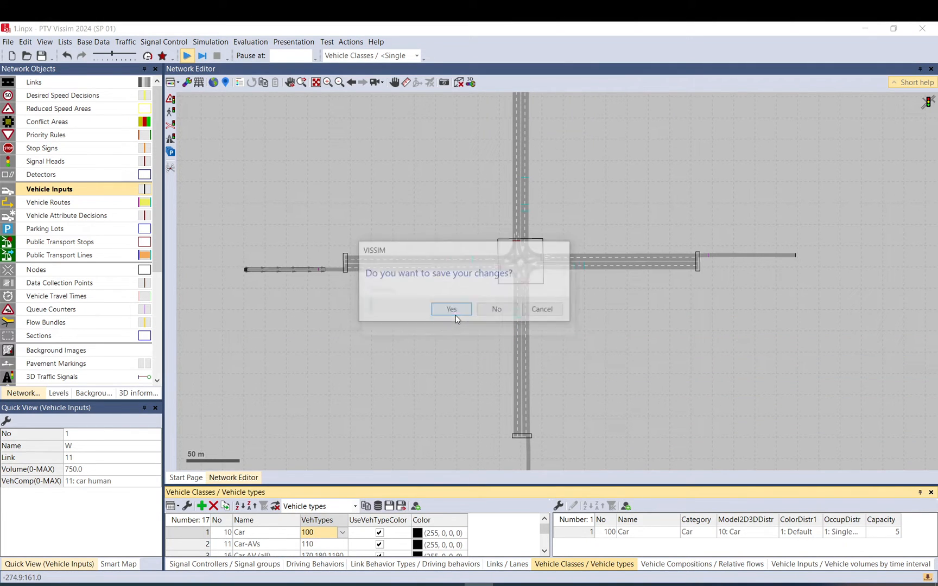
left_click(377, 303)
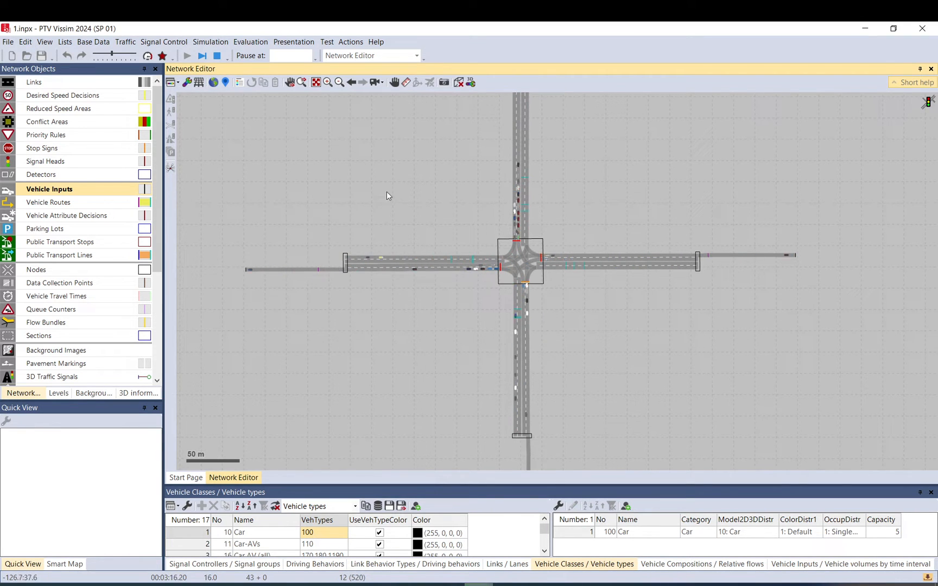
left_click_drag(387, 195, 381, 290)
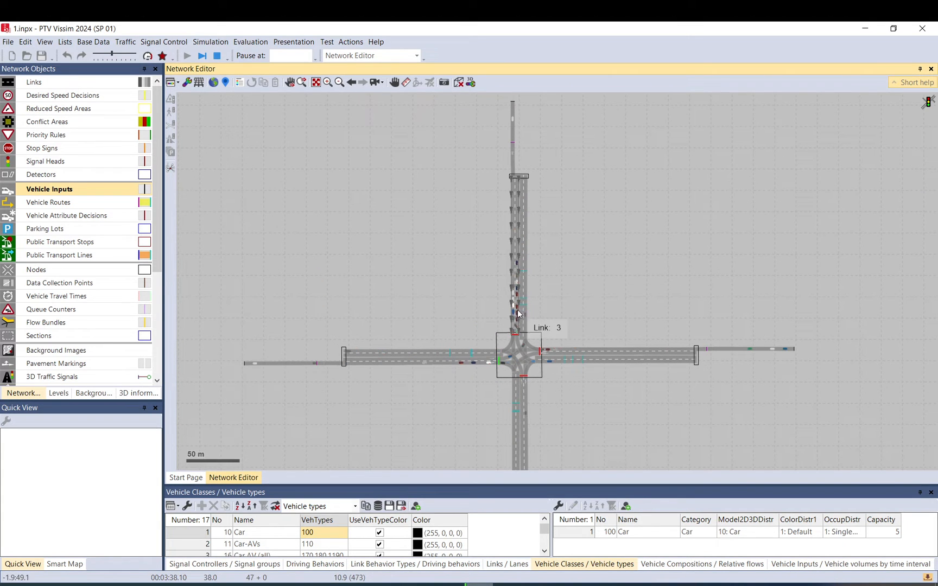
Pause the running simulation with a single step.
scroll(518, 315, "up", 1)
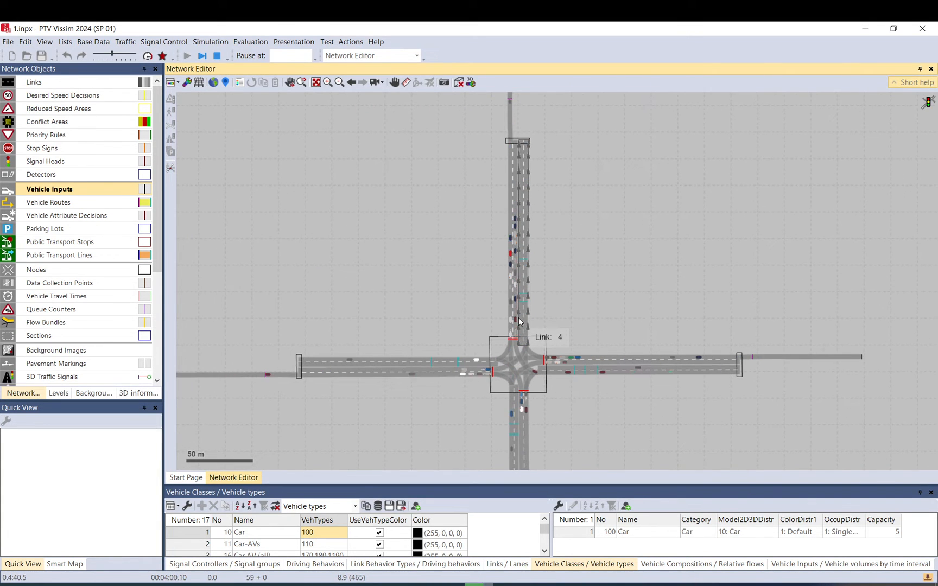
scroll(518, 323, "up", 1)
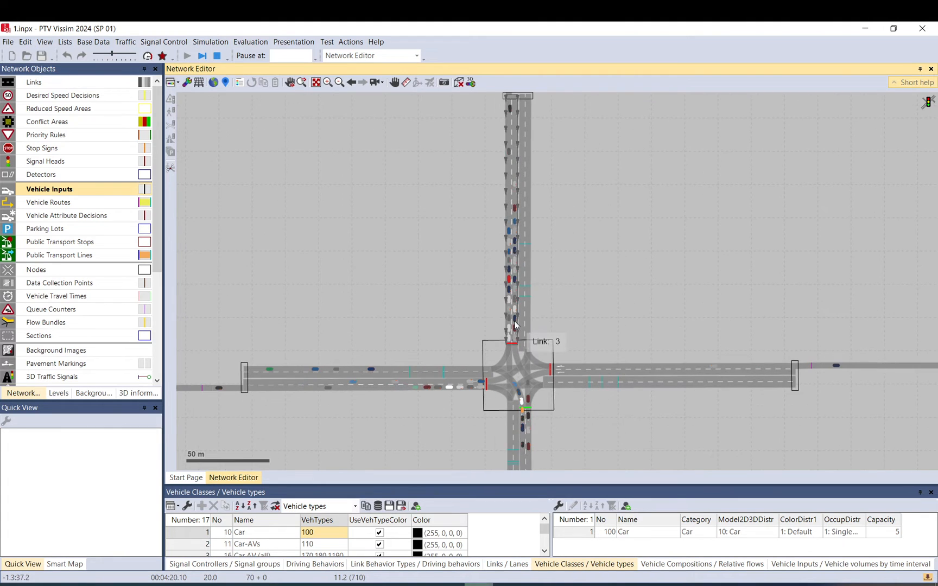
scroll(426, 233, "down", 1)
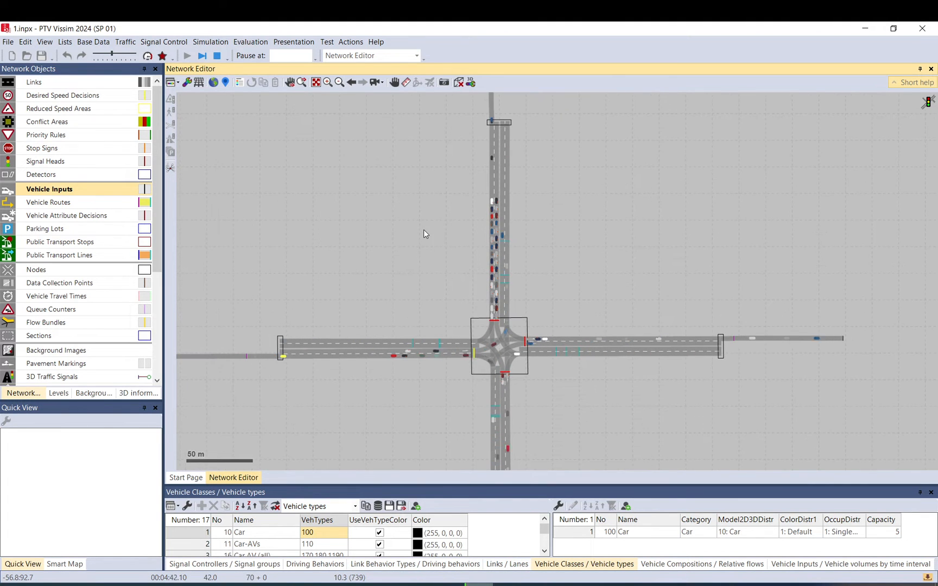
scroll(425, 234, "down", 1)
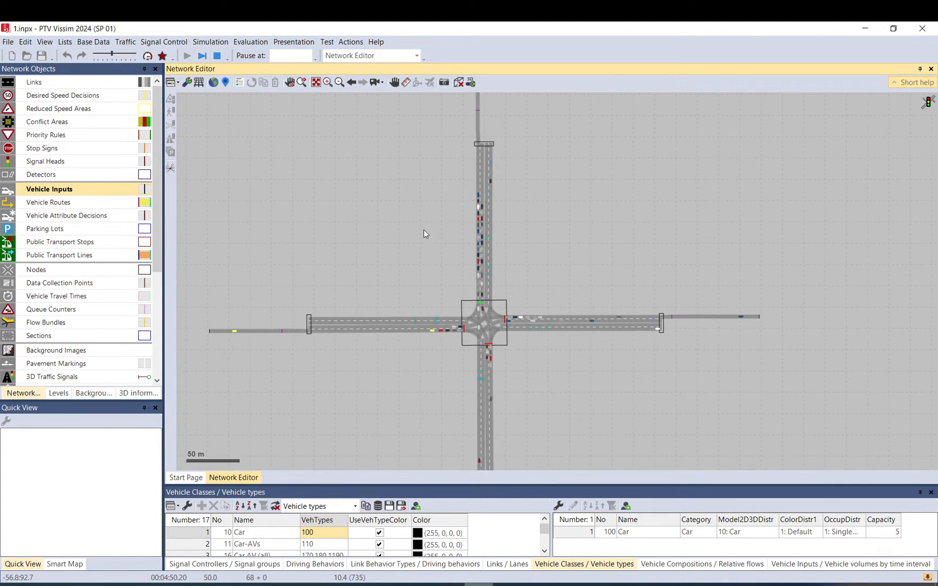
left_click(203, 56)
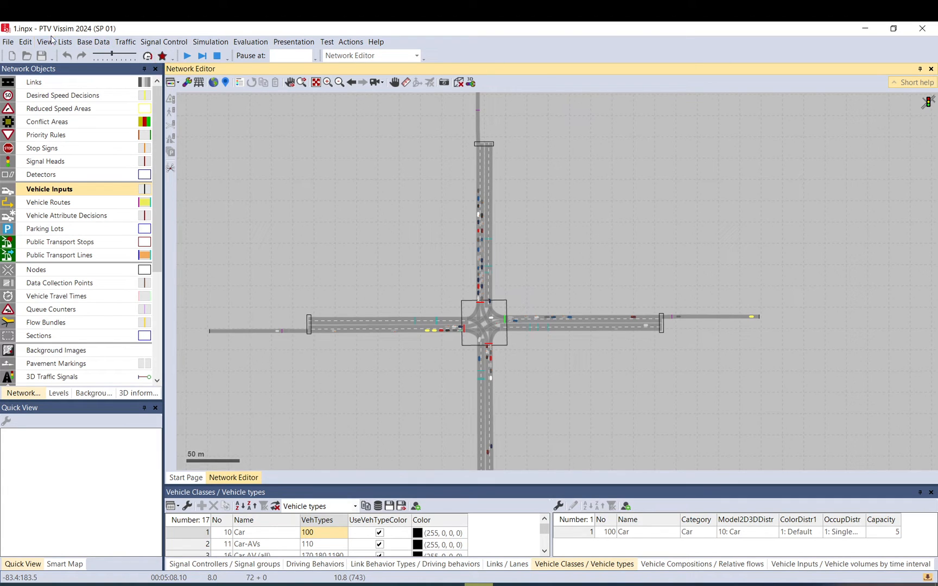
Open Create Chart and set the network object type to Movement.
left_click(51, 42)
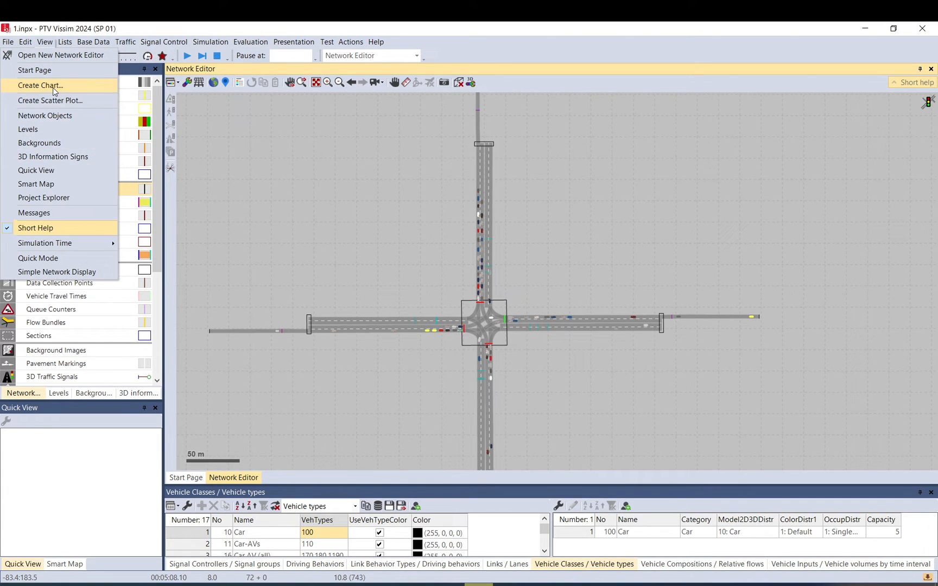
left_click(53, 87)
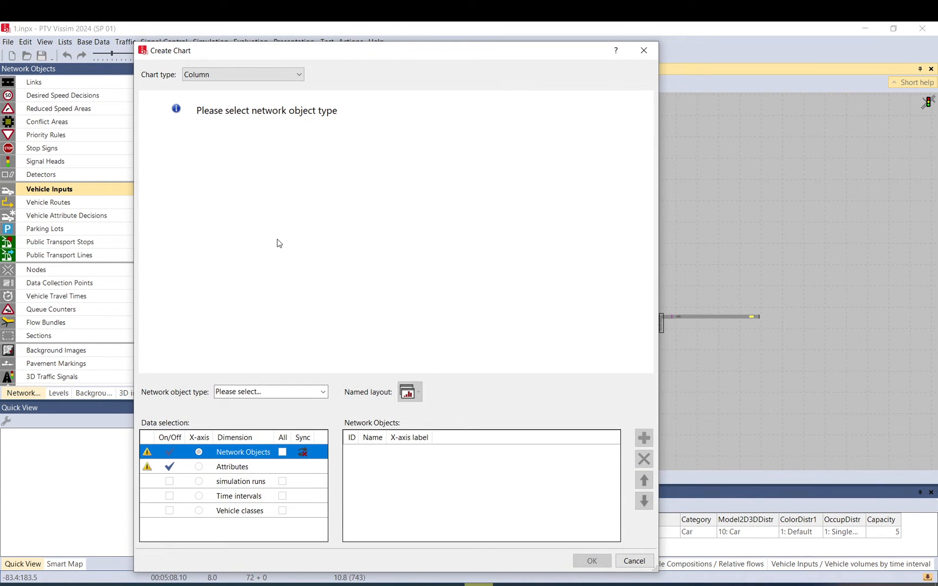
left_click(323, 392)
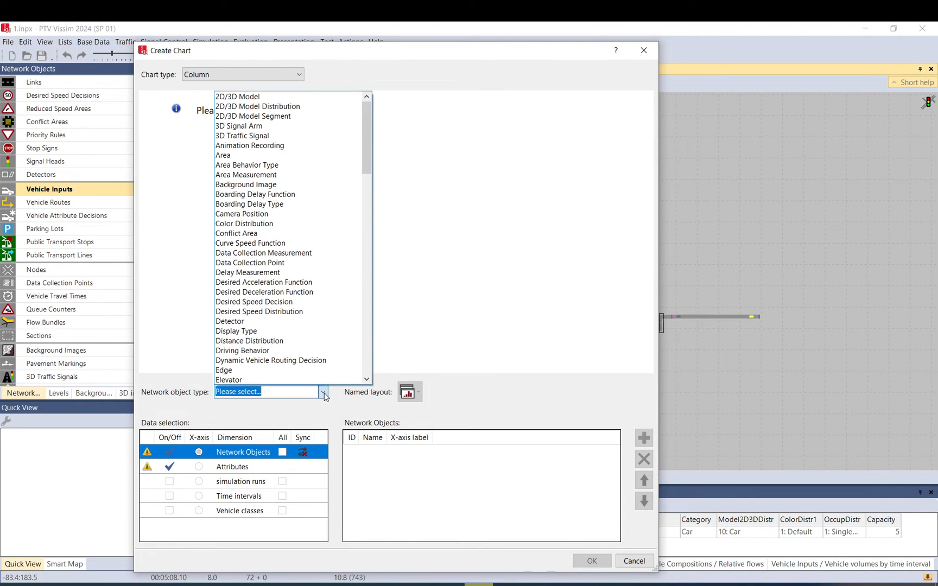
scroll(257, 347, "down", 6)
scroll(257, 353, "down", 3)
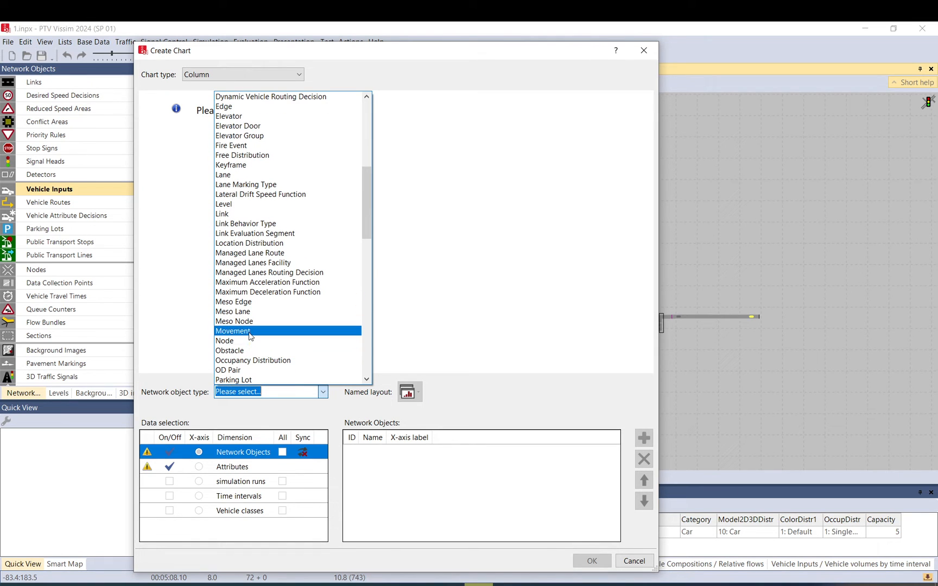
left_click(251, 337)
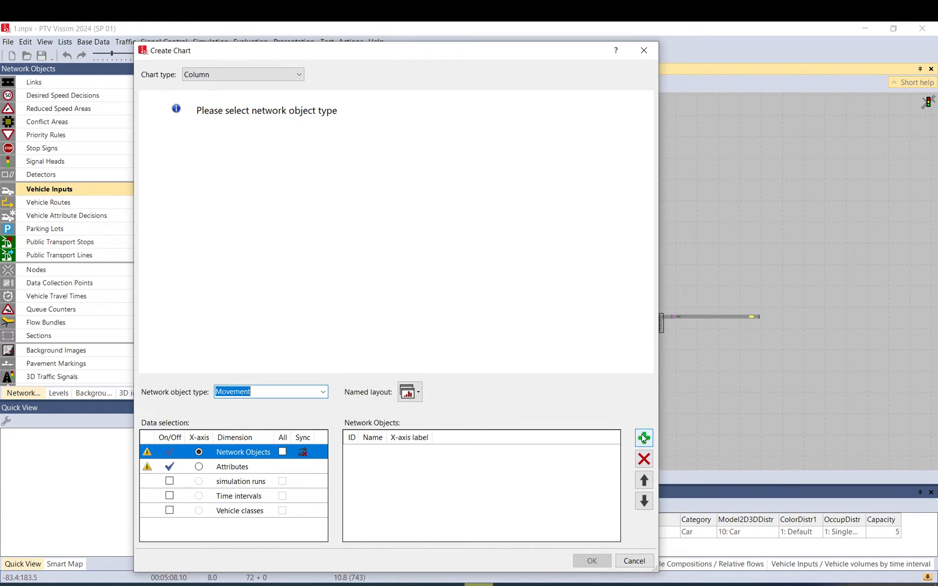
Add node 1's W-E, N-S, S-N and E-W movements as the chart's network objects.
left_click(252, 455)
left_click(644, 438)
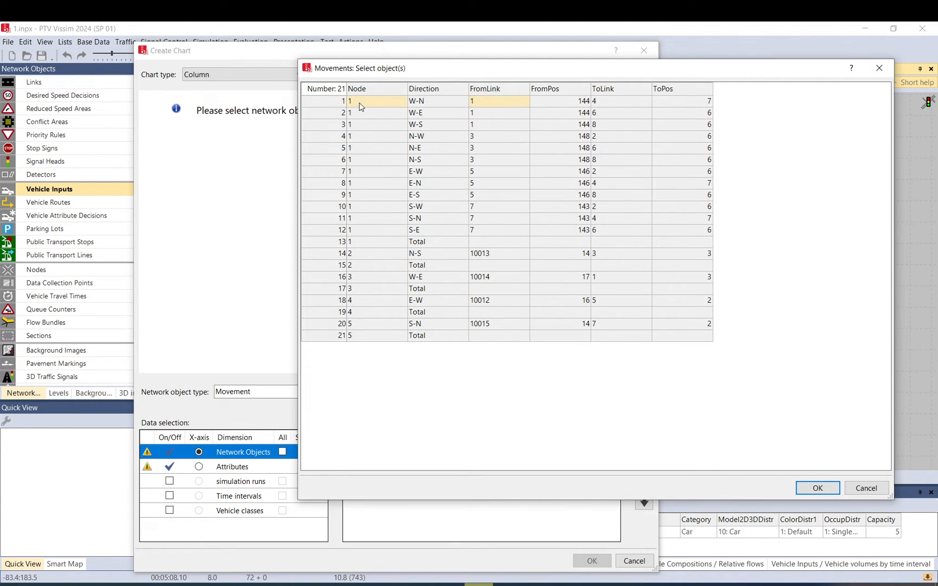
left_click_drag(361, 107, 362, 244)
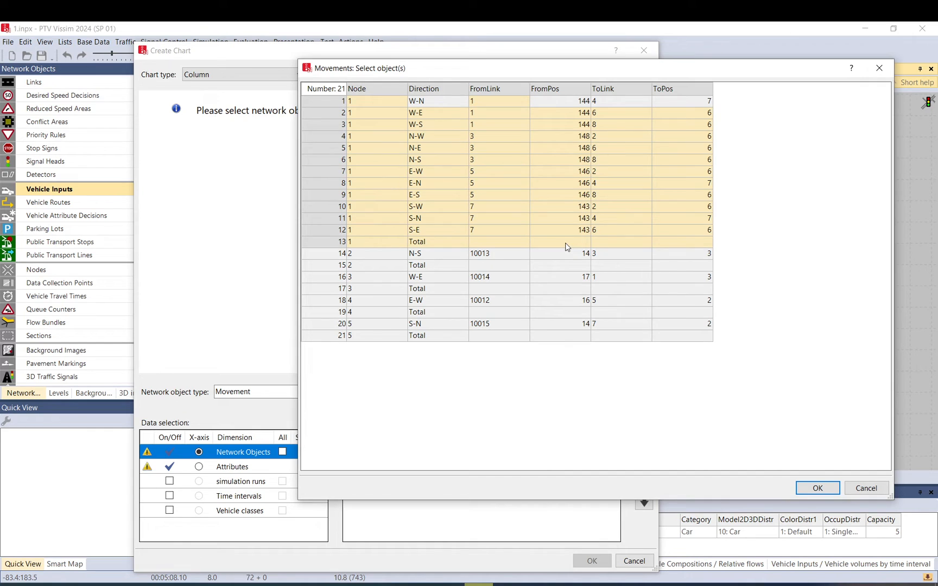
left_click(423, 115)
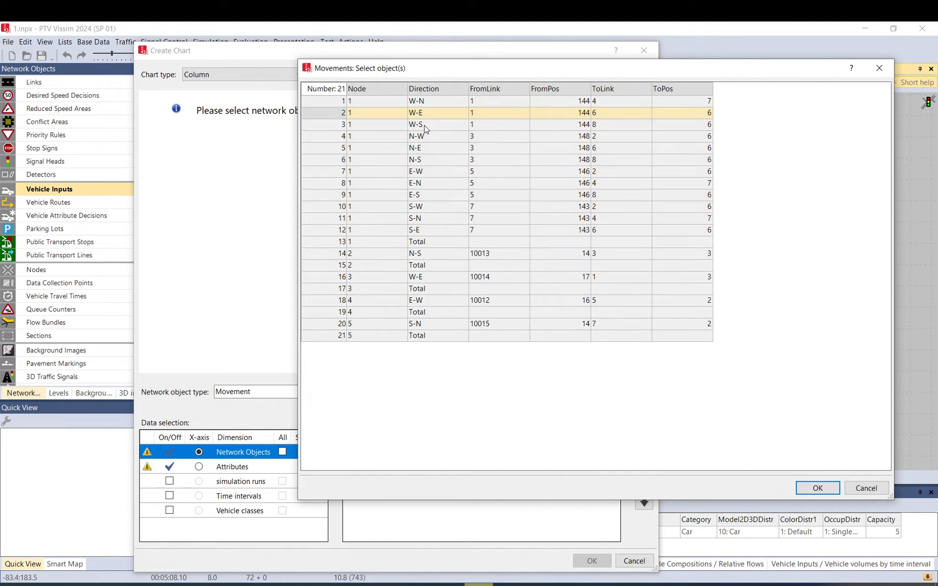
left_click(426, 162, "ctrl")
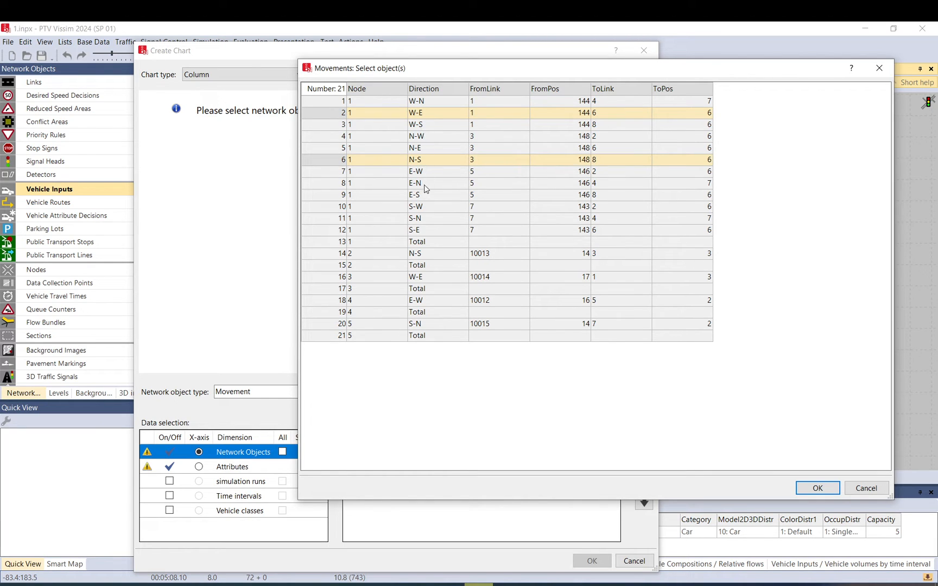
left_click(421, 219, "ctrl")
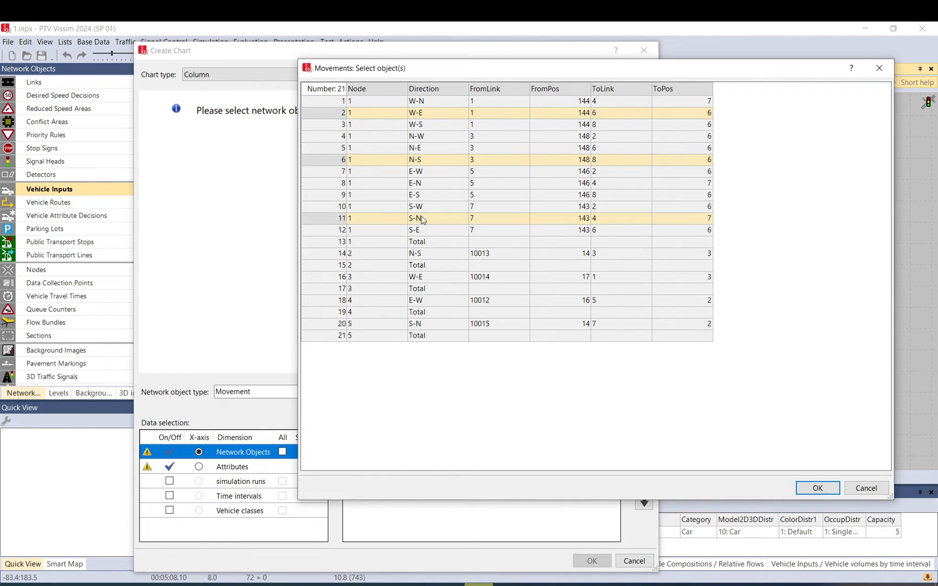
left_click(427, 173, "ctrl")
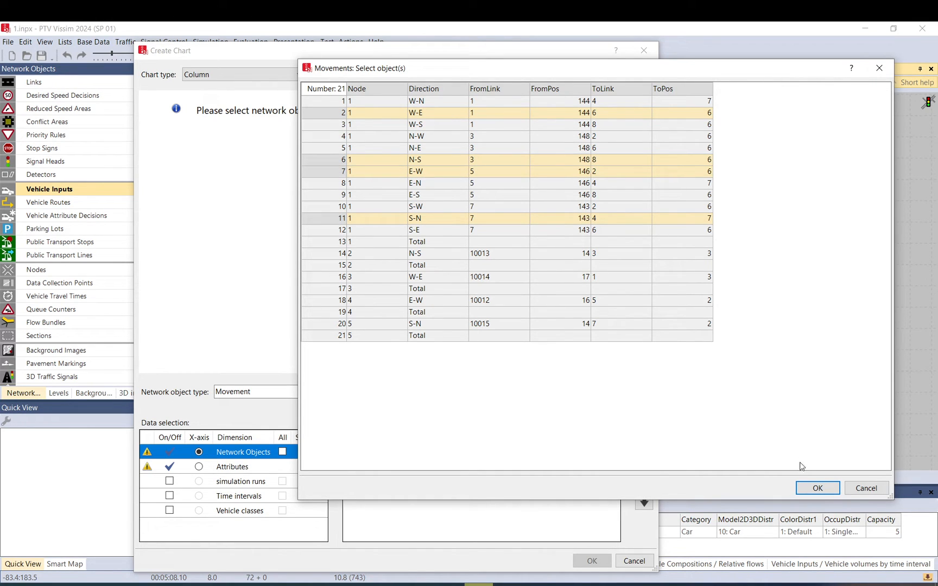
left_click(819, 489)
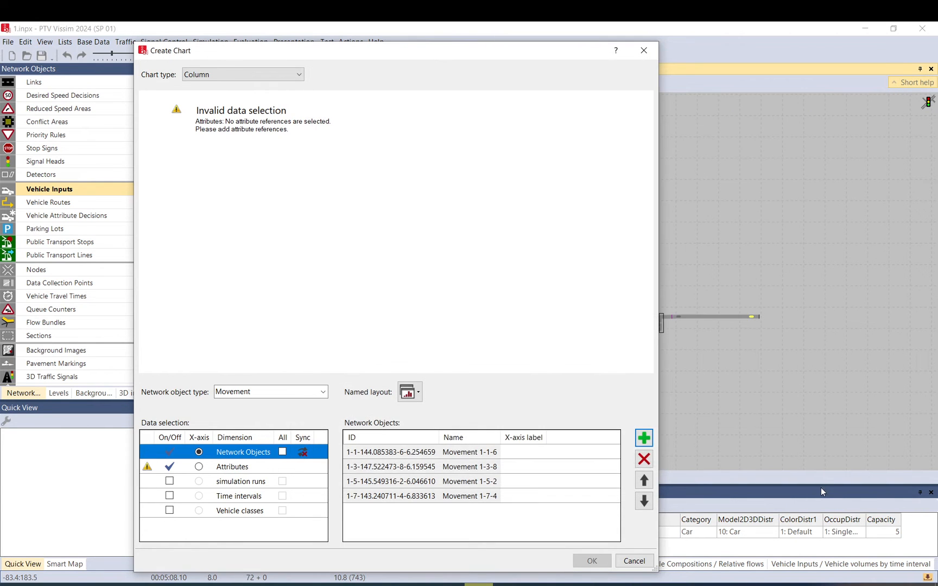
left_click(524, 454)
left_click(523, 482)
left_click(522, 453)
left_click(220, 471)
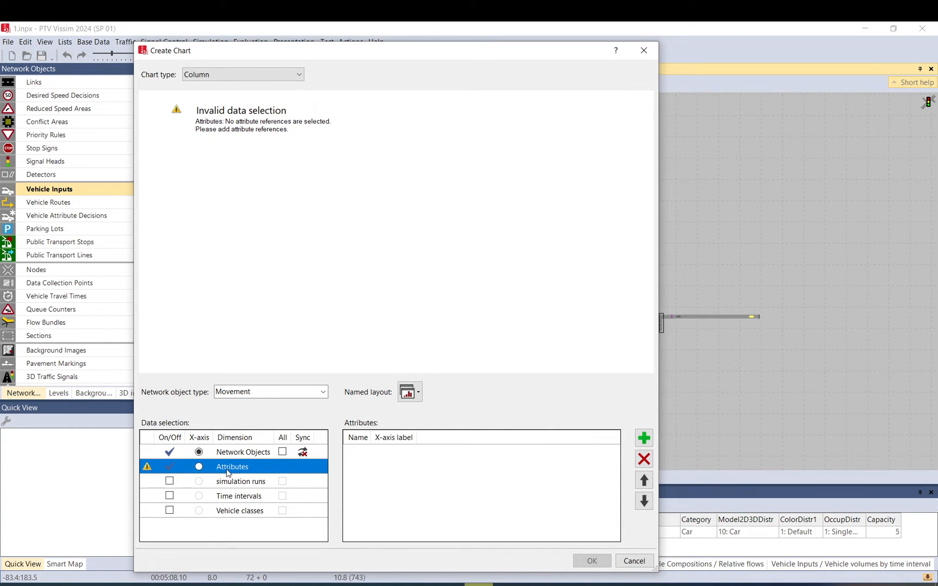
left_click(247, 451)
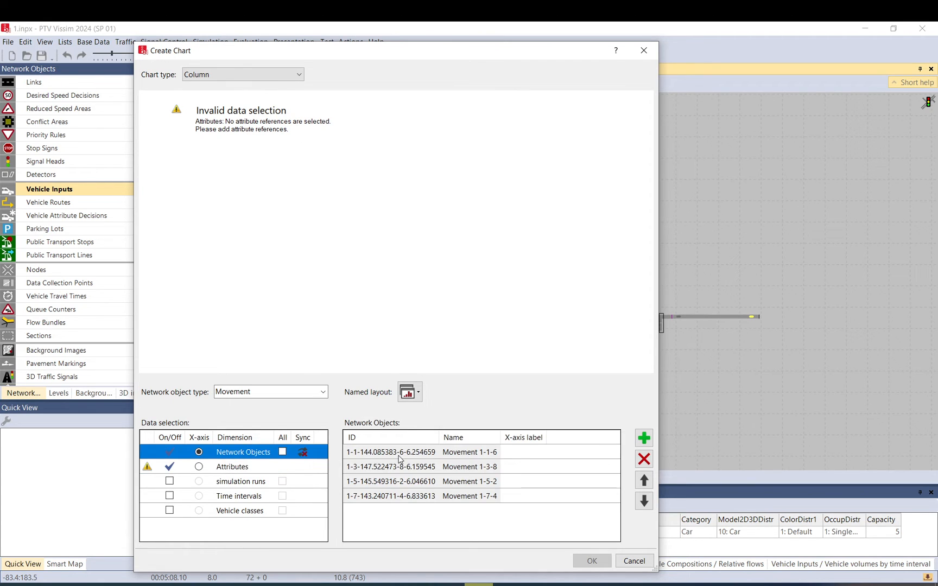
left_click(222, 473)
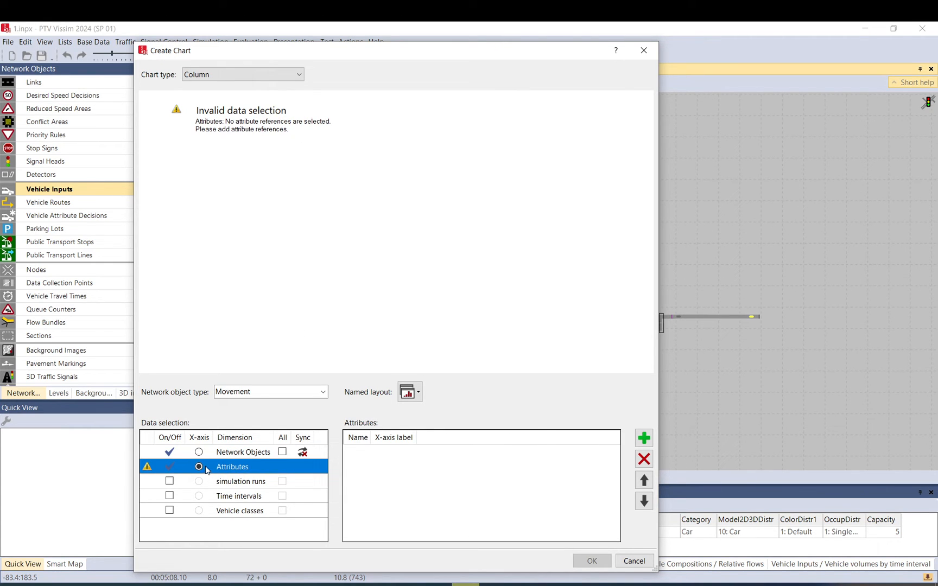
left_click(200, 453)
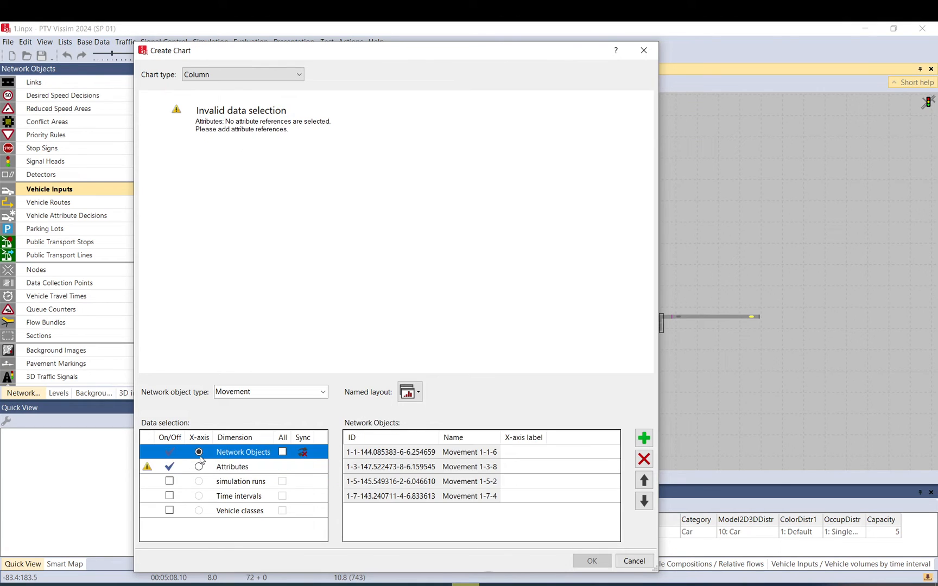
Add Queue length for the current run and current interval as a chart attribute.
left_click(237, 469)
left_click(644, 439)
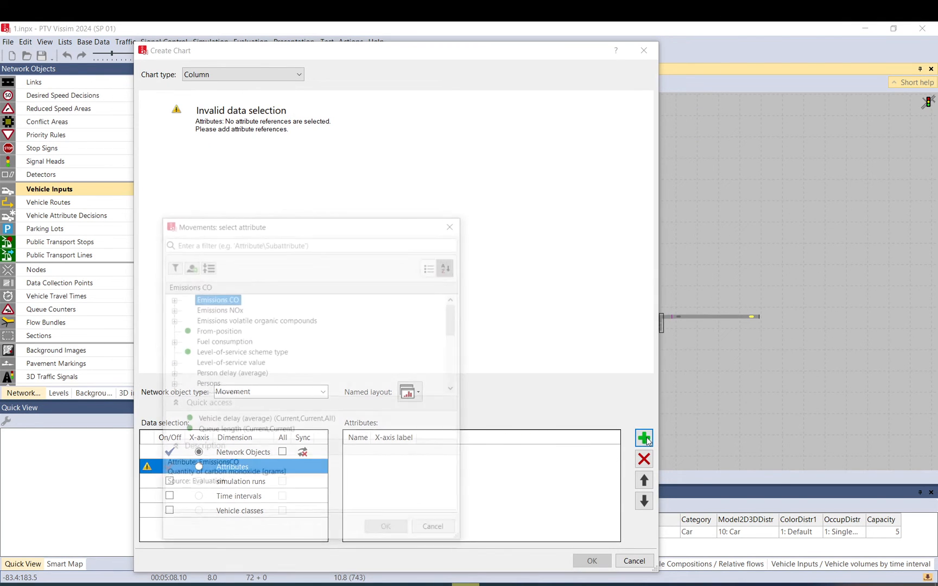
scroll(225, 361, "down", 2)
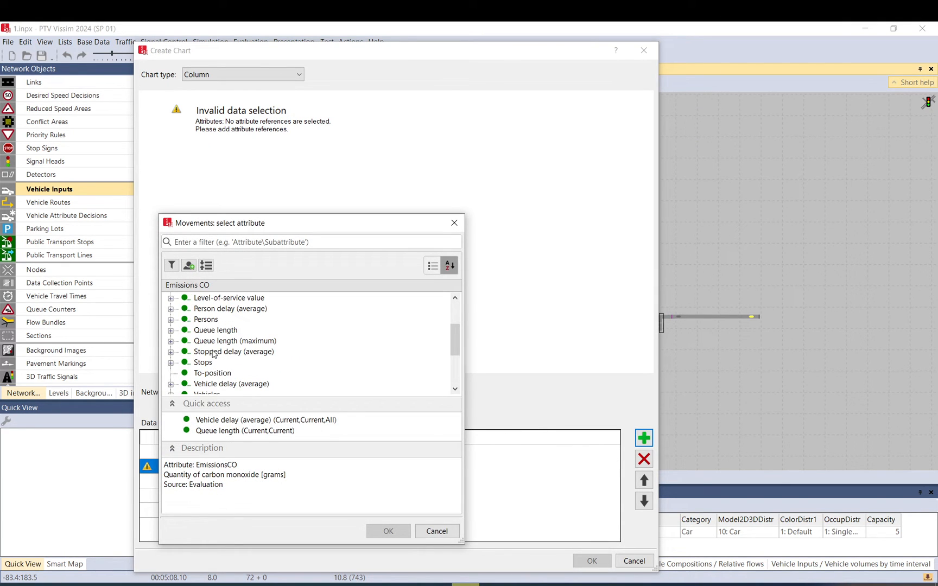
double_click(213, 331)
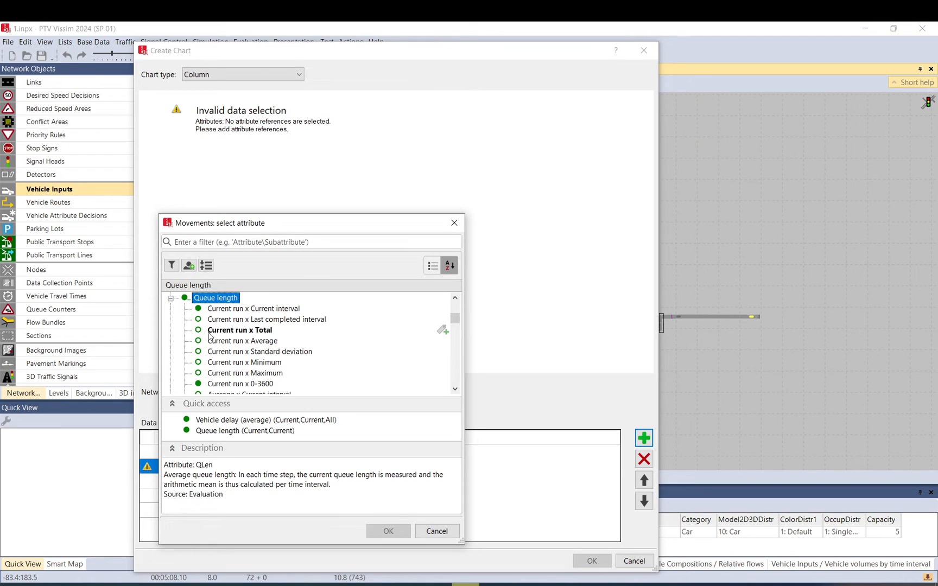
double_click(237, 313)
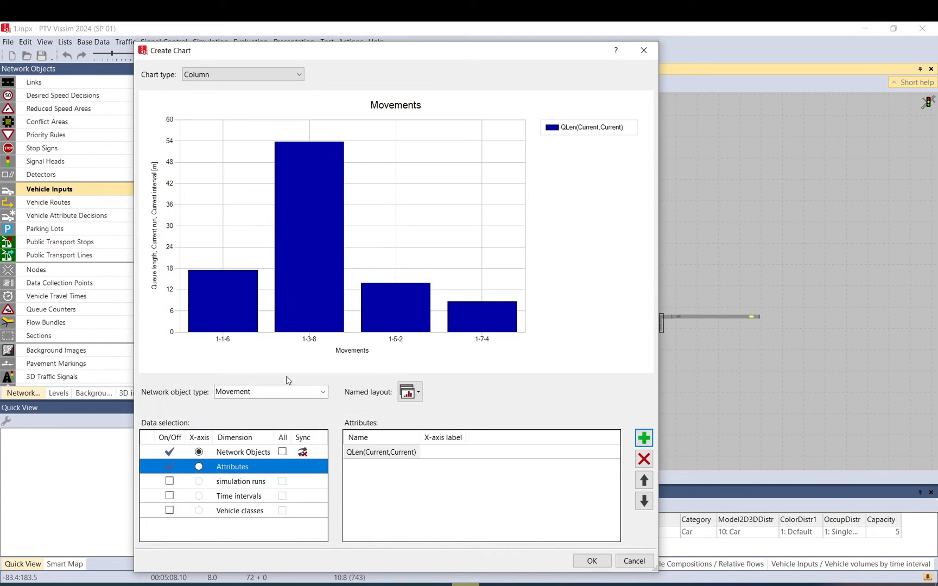
Add average Vehicle delay for current run, current interval and all types, and create the column chart.
left_click(644, 437)
scroll(212, 369, "down", 3)
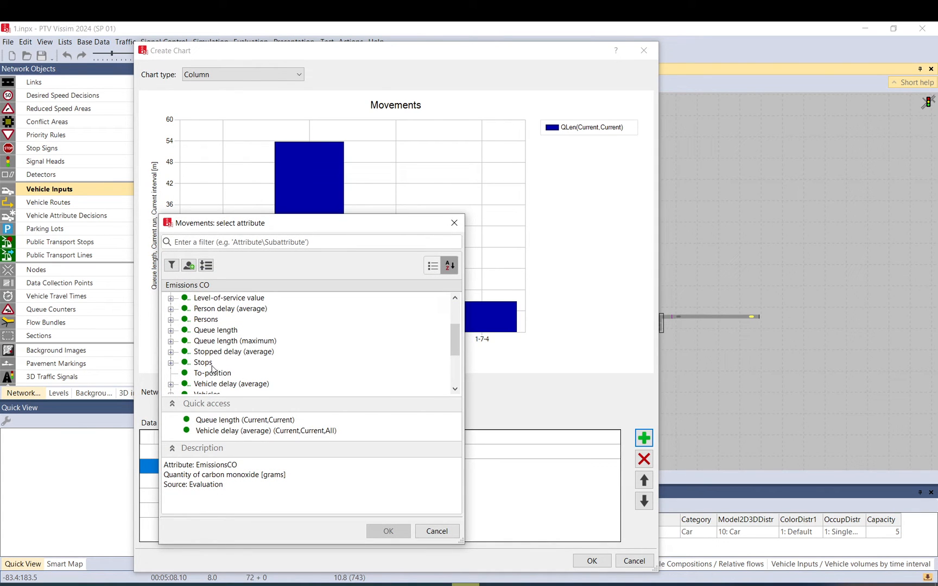
left_click(171, 384)
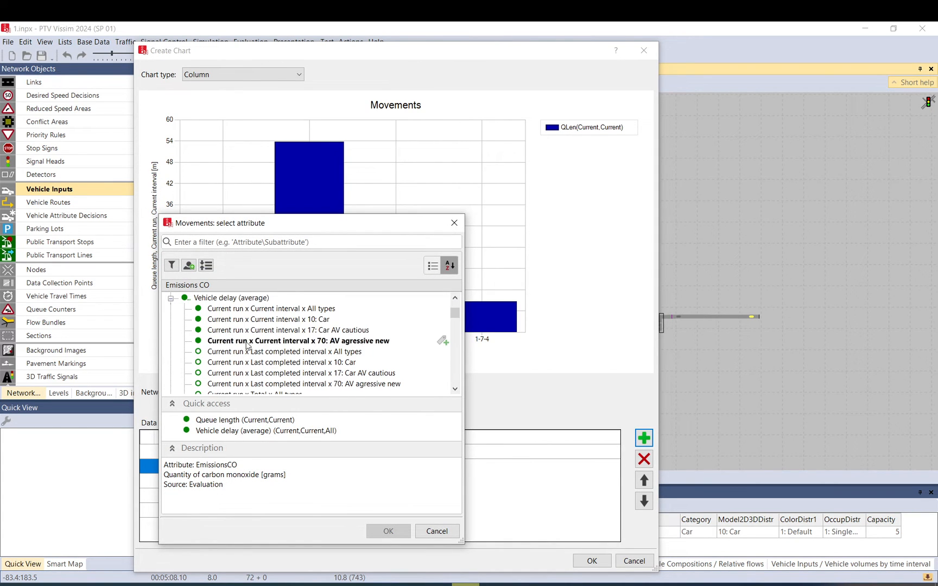
double_click(264, 309)
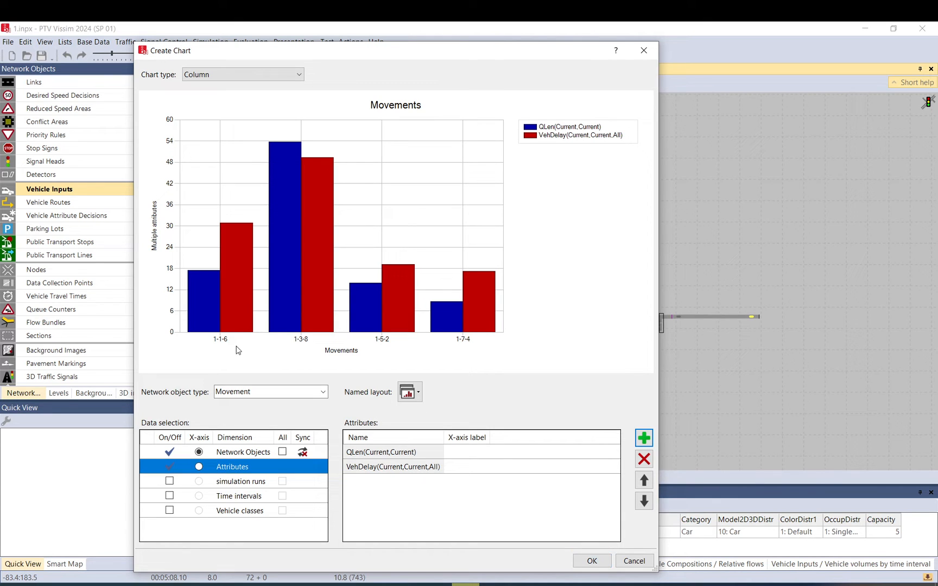
left_click_drag(378, 54, 674, 59)
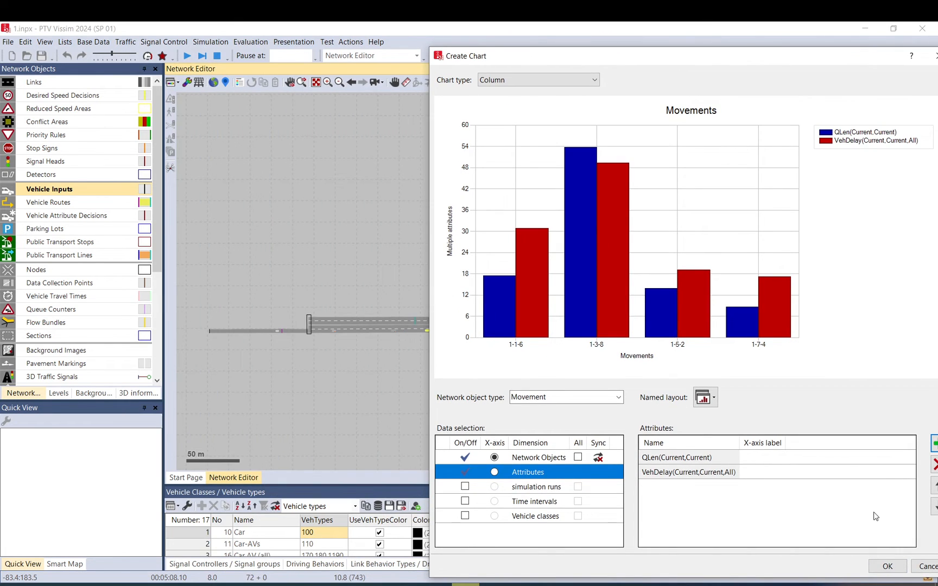
left_click(887, 566)
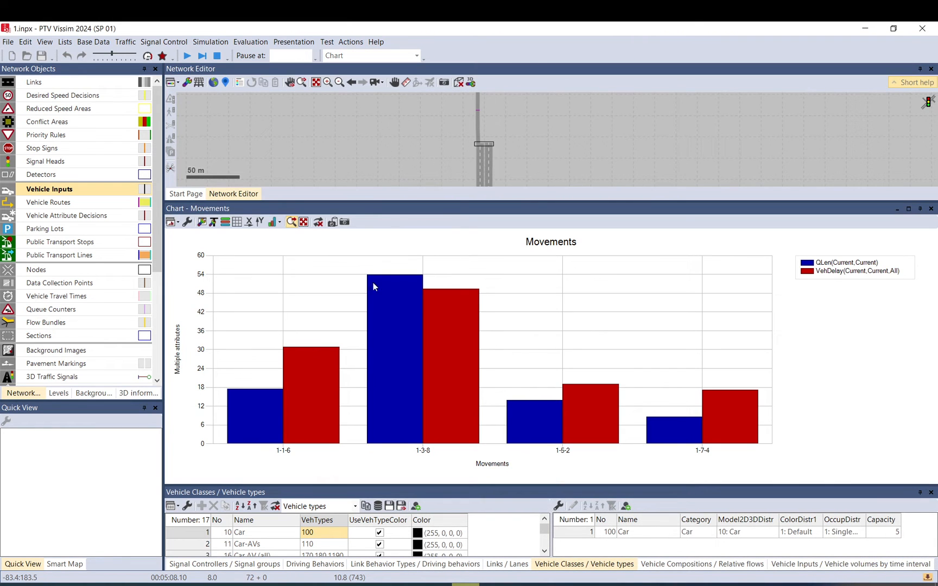
Dock the Movements chart window beside the network editor.
left_click_drag(383, 216, 574, 225)
left_click(237, 371)
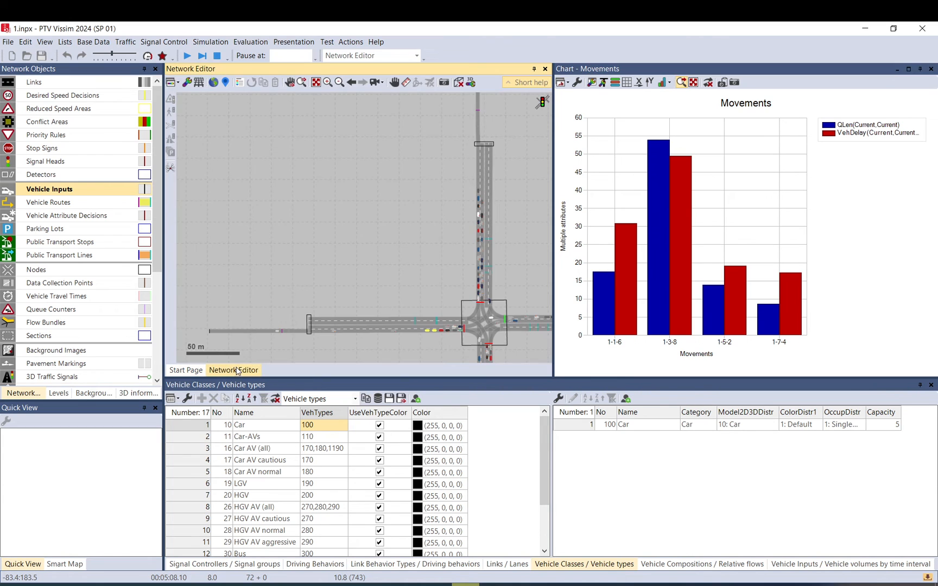
left_click_drag(351, 265, 232, 202)
scroll(232, 202, "down", 2)
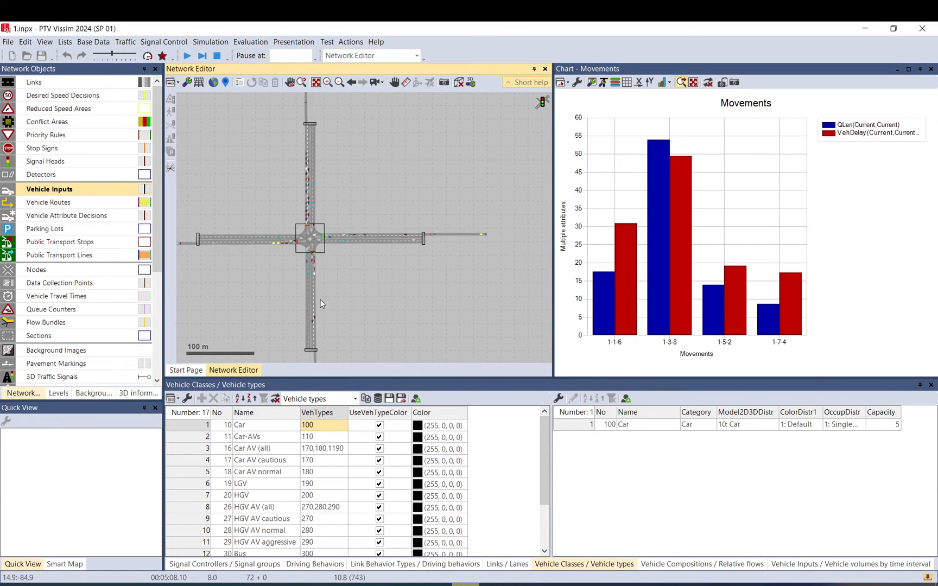
left_click_drag(326, 357, 347, 315)
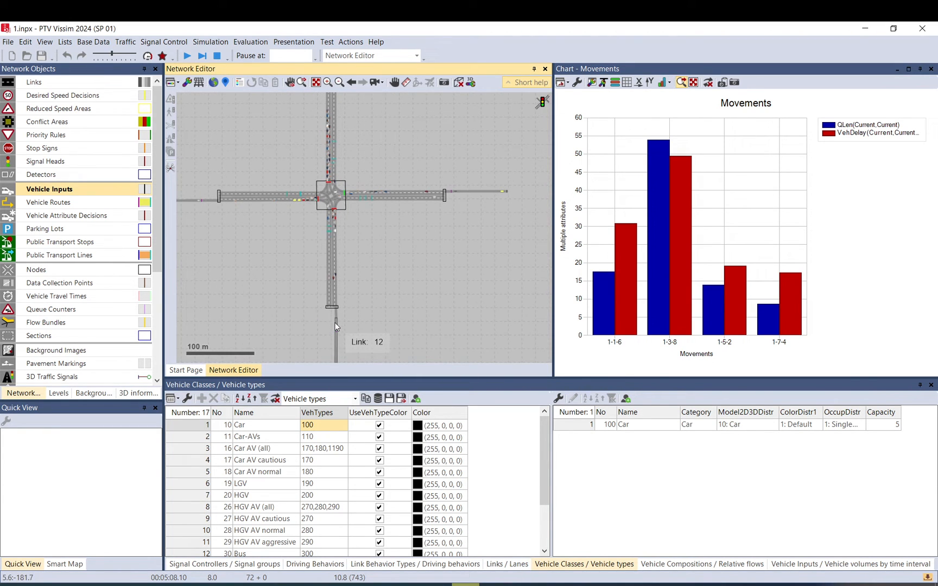
Label the chart's x-axis for movement 1-7-4 as "south" and movement 1-3-8 as "north".
left_click(332, 242)
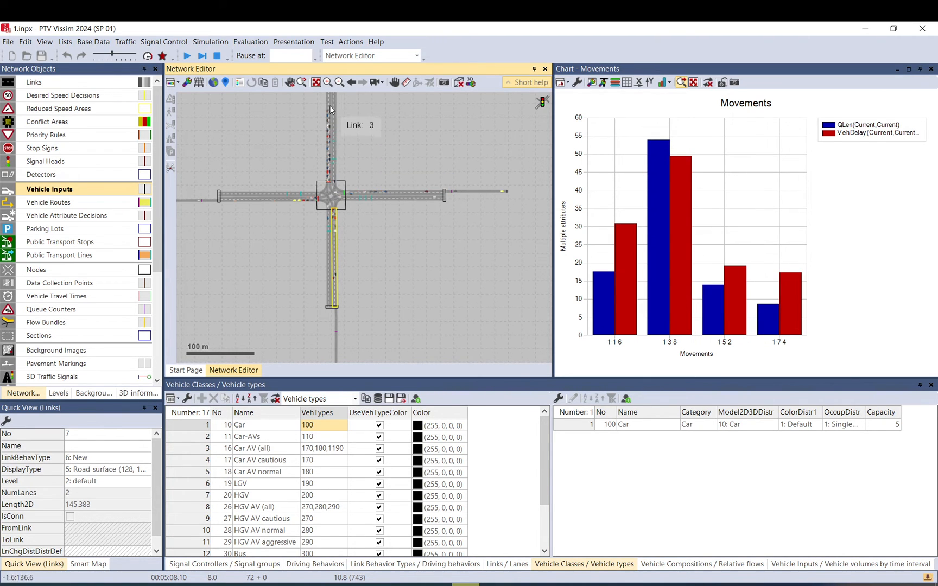
left_click(578, 82)
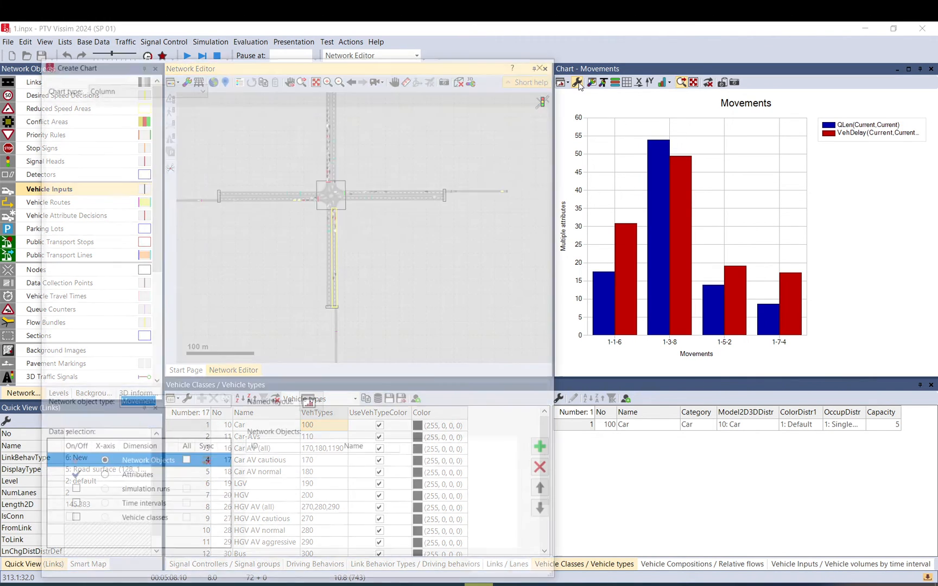
left_click(431, 502)
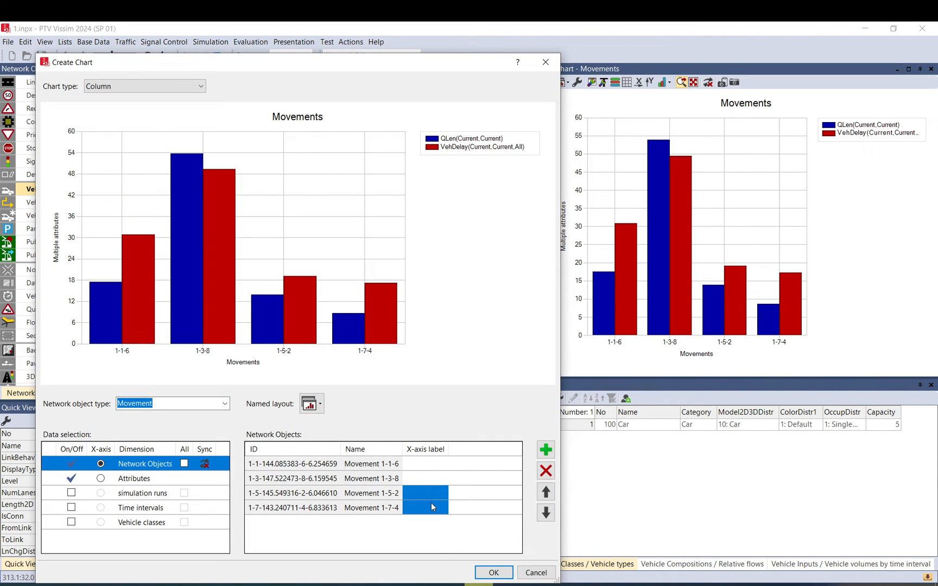
left_click(431, 504)
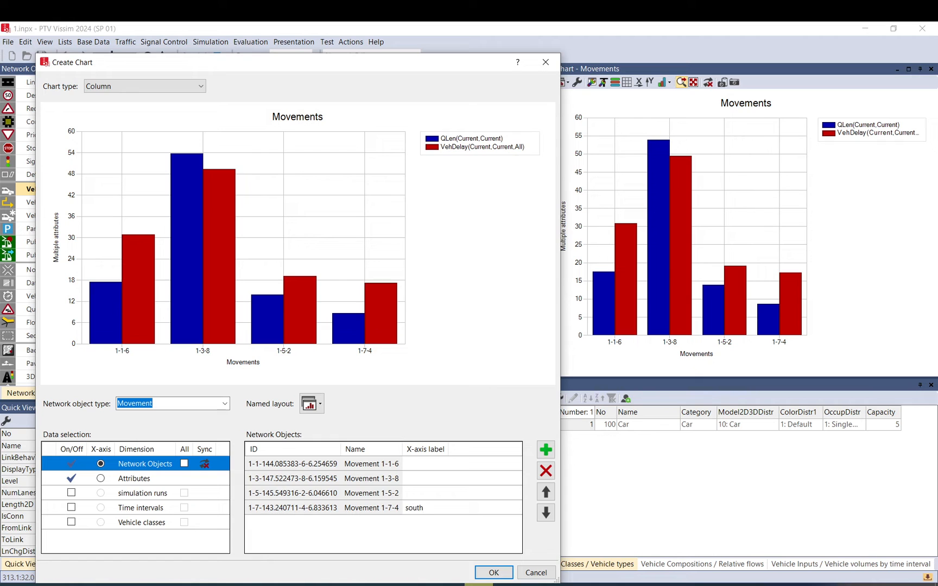
left_click(429, 479)
left_click(499, 573)
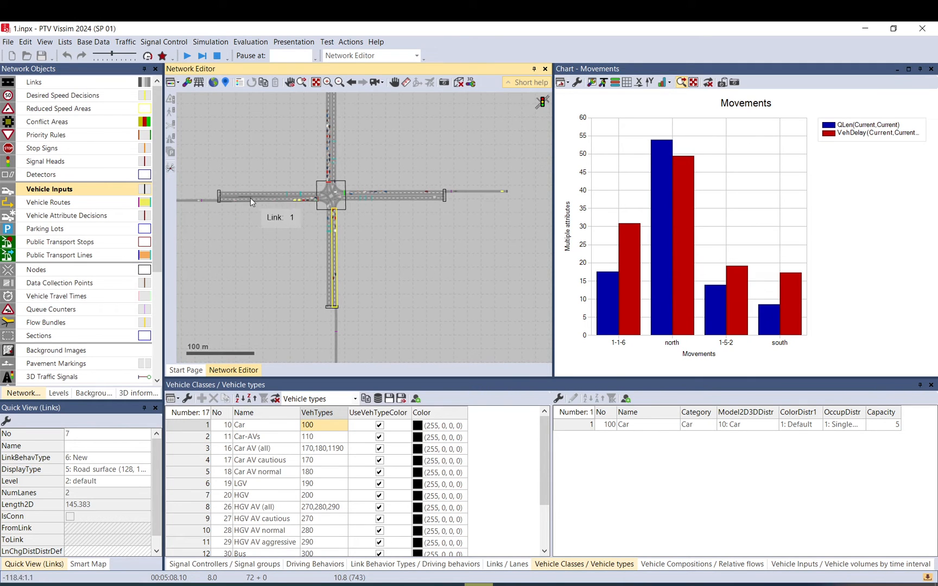
Label the chart's x-axis for movement 1-1-6 as "West" and movement 1-5-2 as "East".
left_click(272, 198)
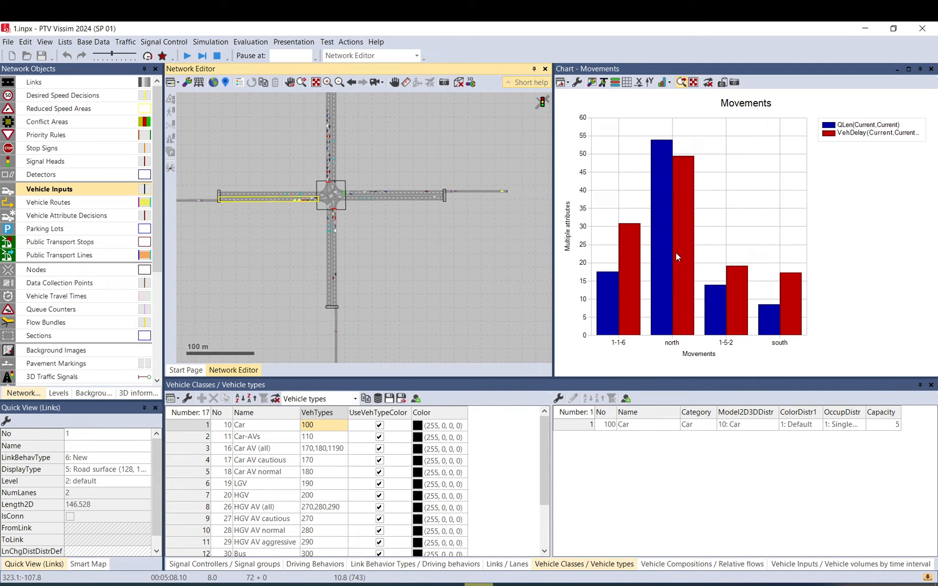
left_click(579, 84)
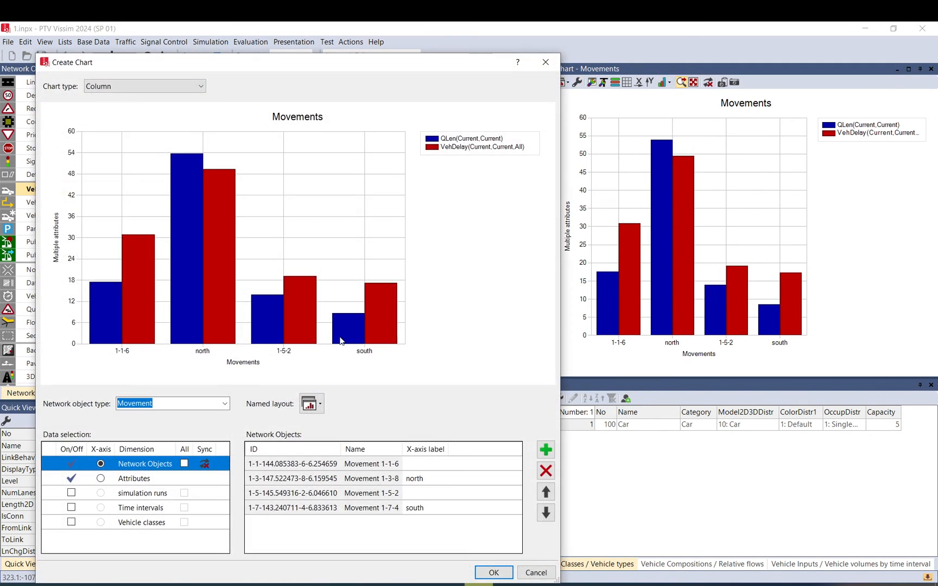
left_click(421, 464)
type("West")
key("Return")
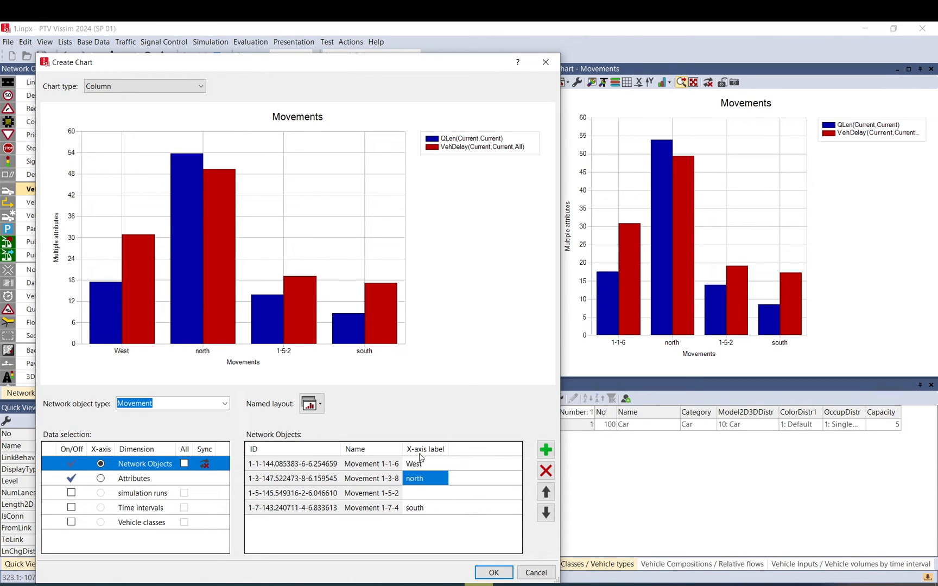
left_click(416, 495)
type("East")
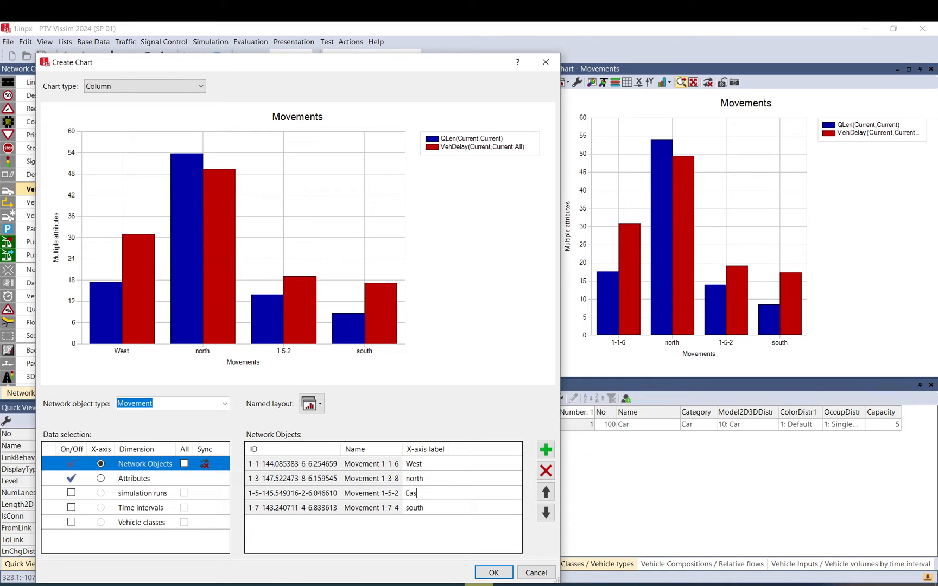
left_click(493, 572)
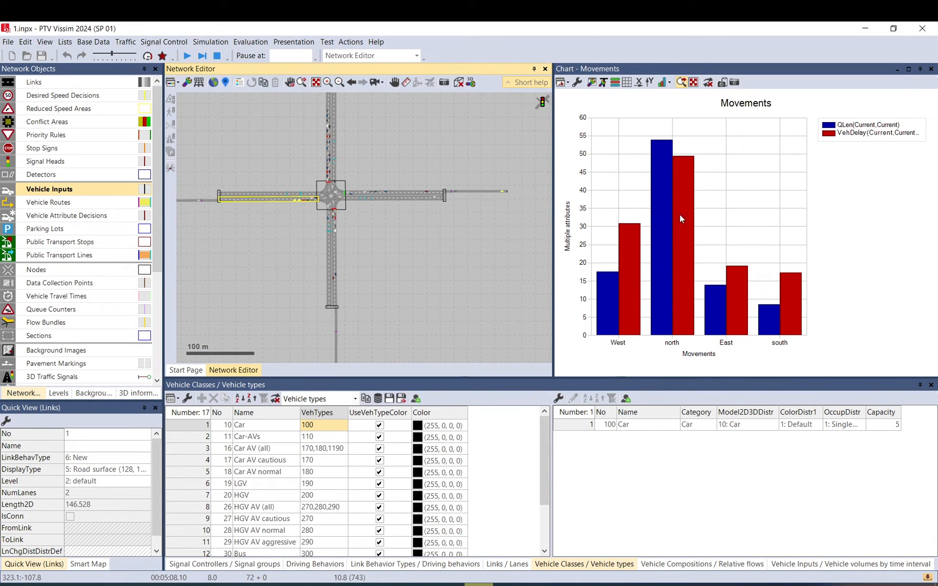
Continue the simulation in quick mode and pause it with single steps.
left_click(187, 56)
left_click(147, 56)
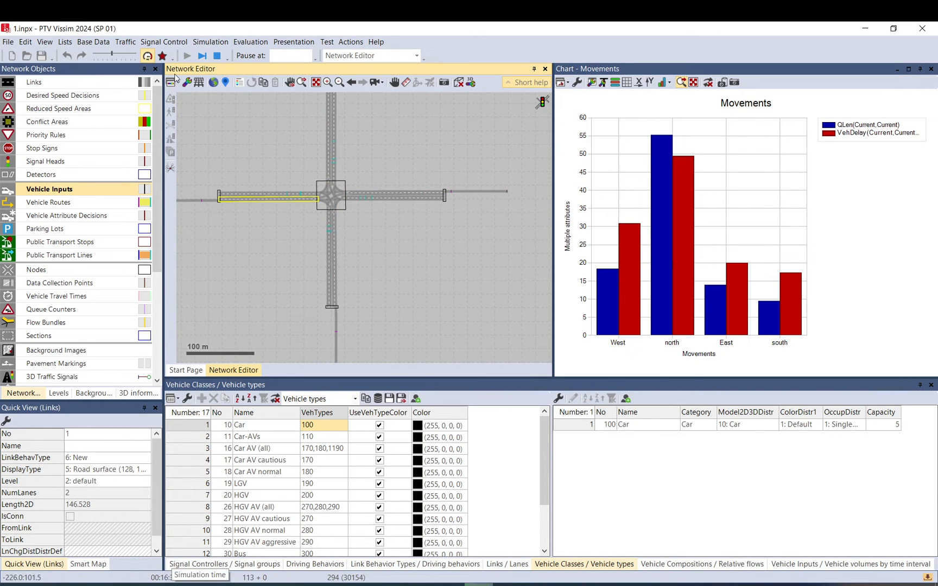
left_click(203, 56)
left_click(187, 55)
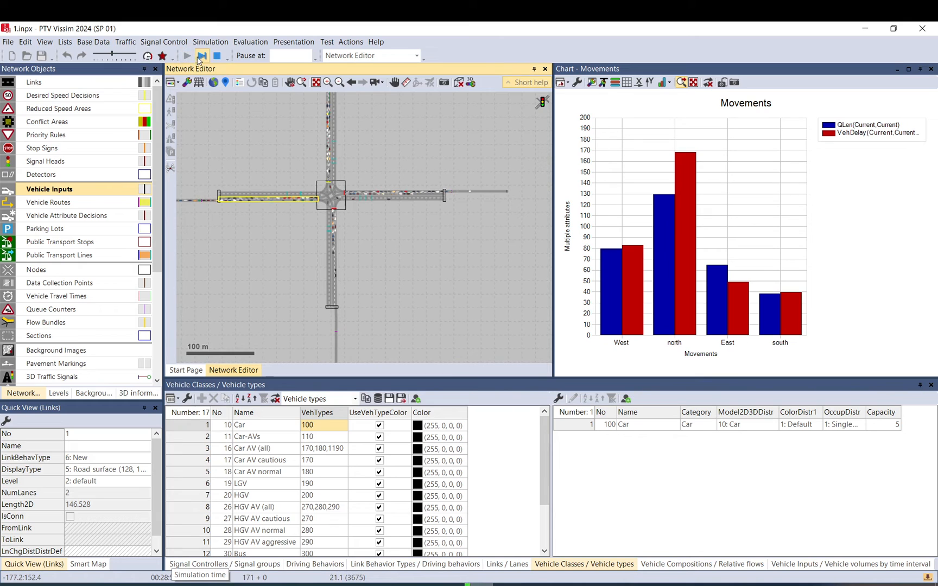
left_click(203, 56)
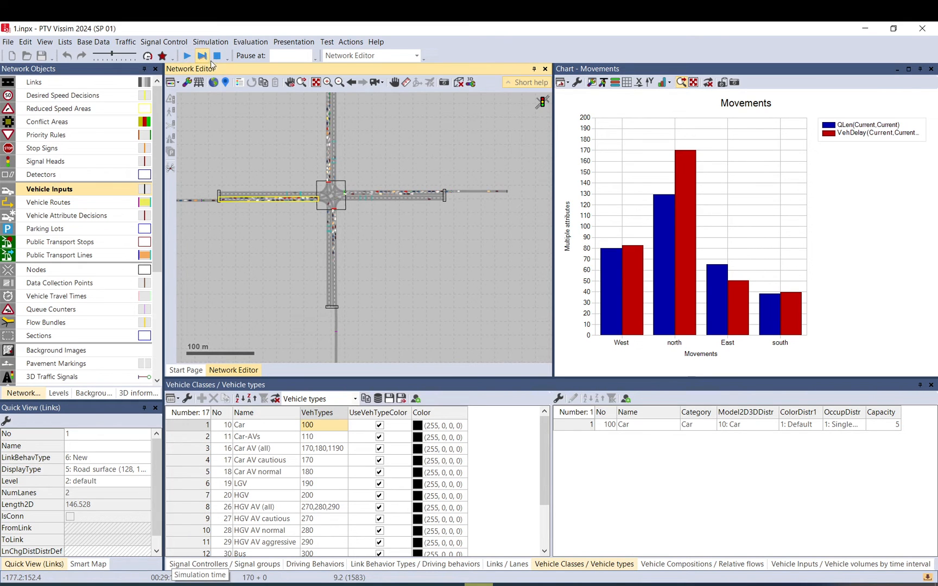
Select the north vehicle input N and open its vehicle composition field in the quick view.
left_click(417, 277)
left_click_drag(398, 262, 437, 296)
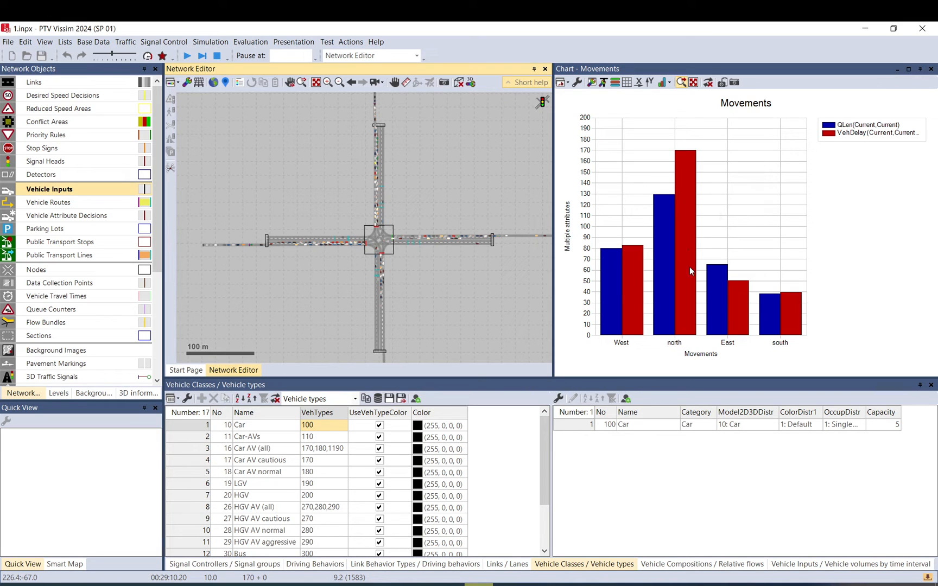
left_click_drag(425, 128, 424, 185)
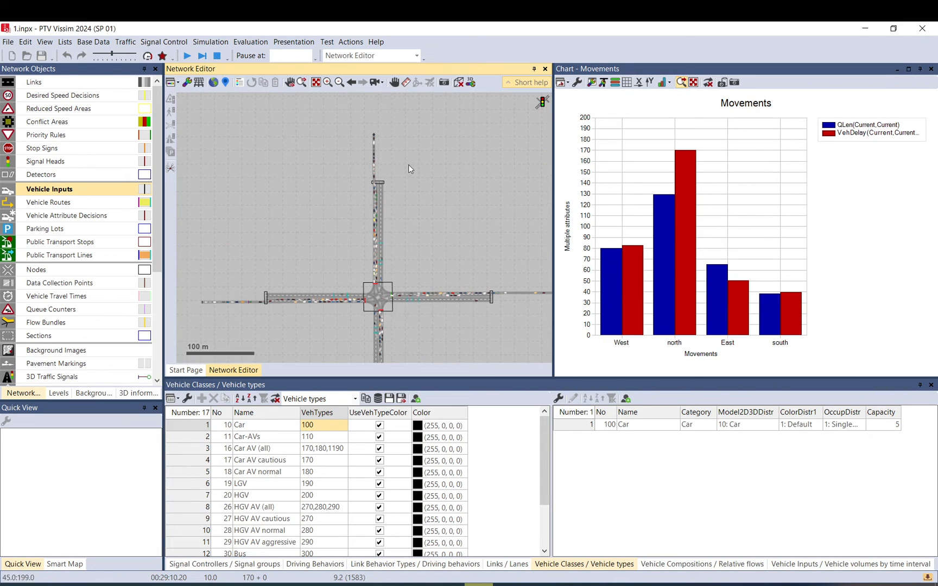
left_click(374, 136)
left_click(85, 483)
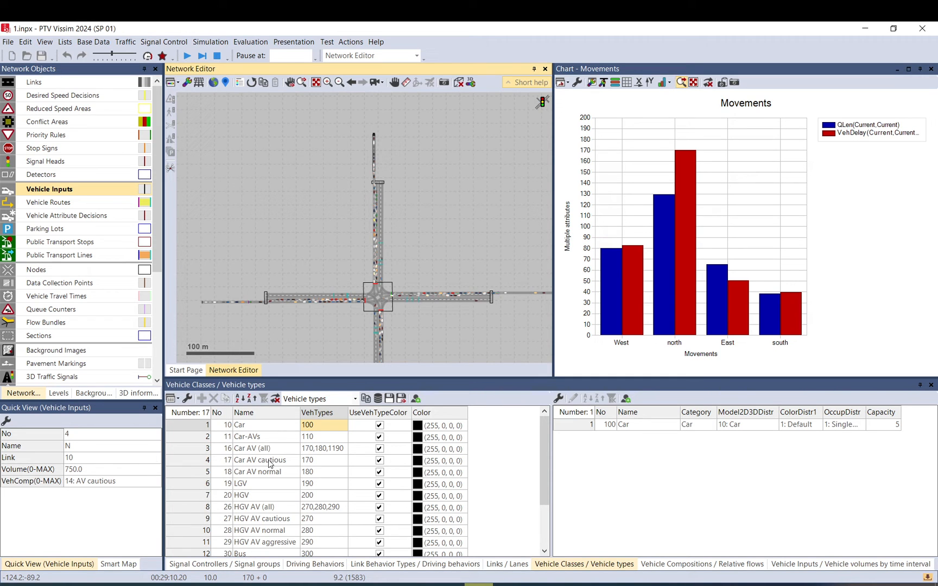
Open the AV cautious (CoEXist) driving behavior and review its car following and autonomous driving settings without saving.
left_click(337, 564)
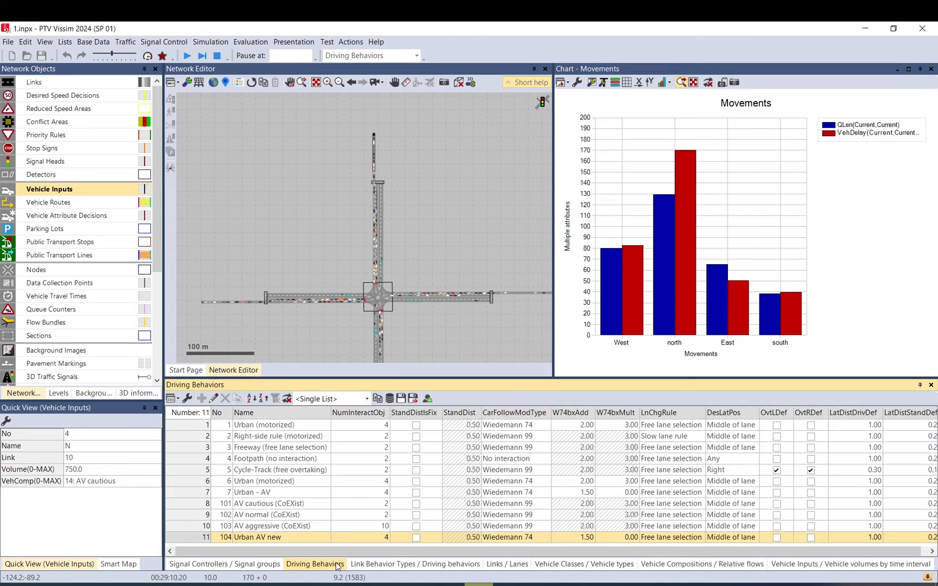
double_click(187, 506)
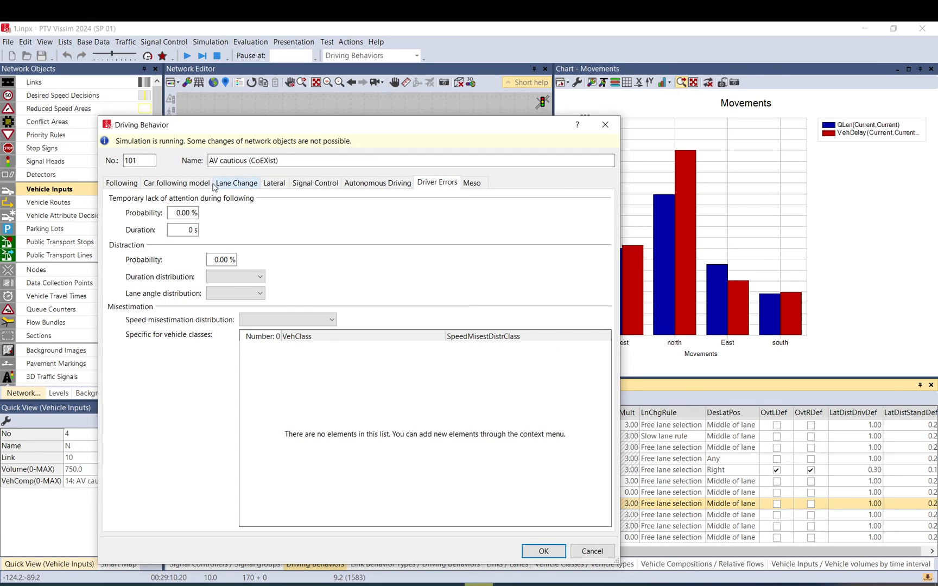
left_click(197, 184)
left_click(363, 185)
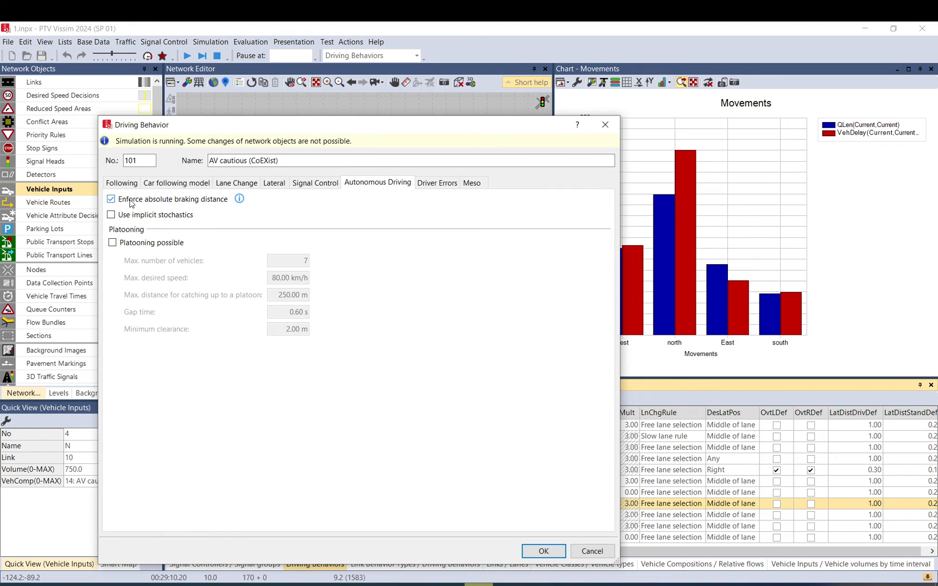
mouse_move(240, 205)
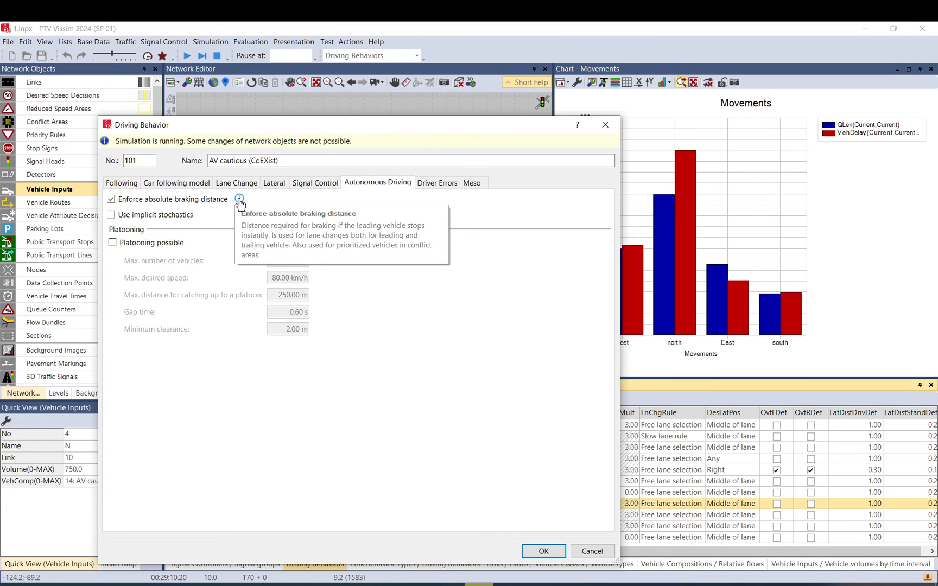
left_click(594, 551)
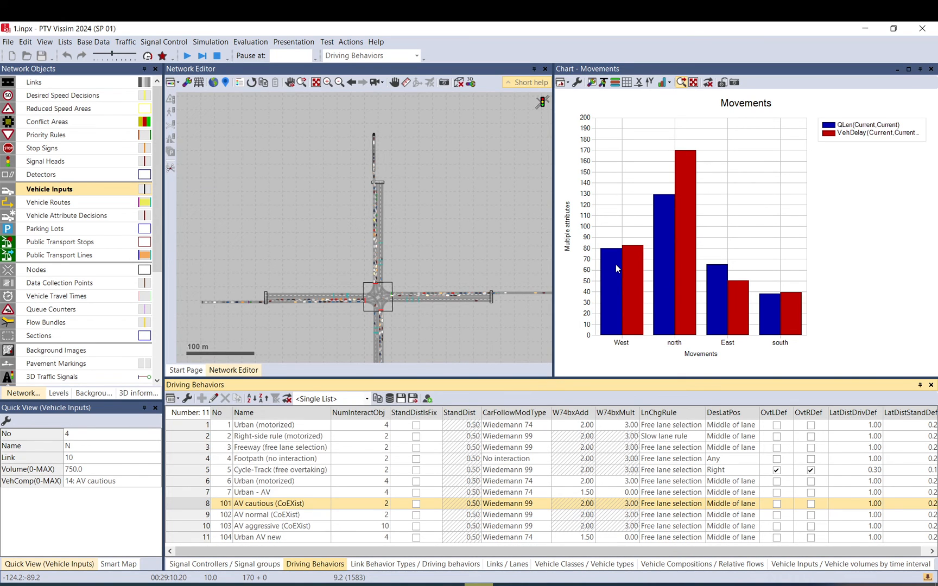
Inspect the west, east and south vehicle inputs and their compositions around the intersection.
left_click(199, 302)
left_click(92, 485)
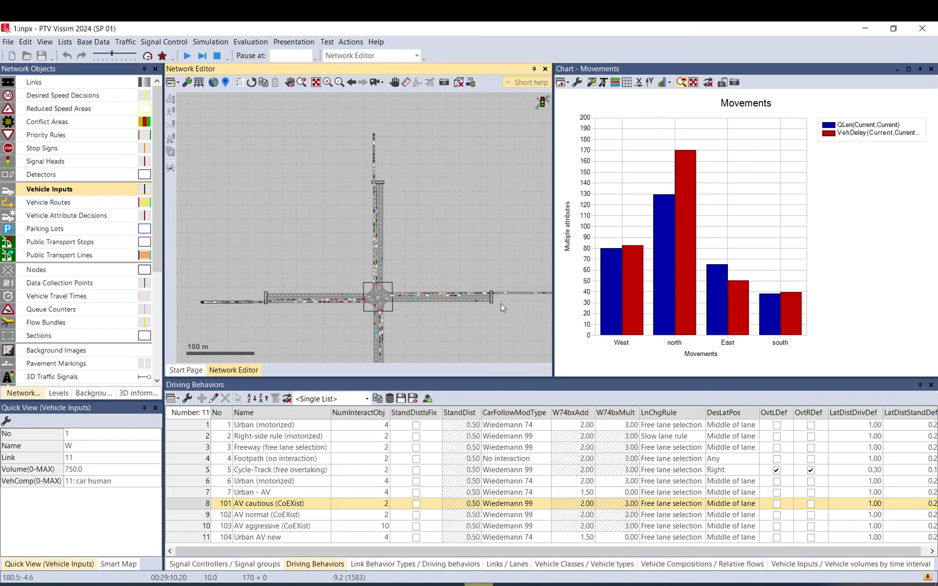
left_click_drag(502, 308, 424, 282)
left_click(478, 268)
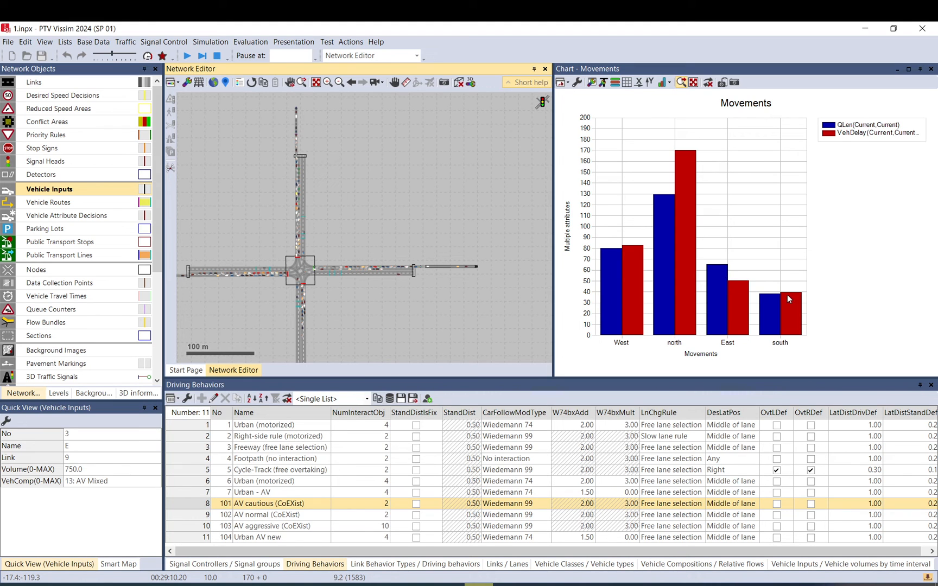
left_click_drag(290, 342, 309, 222)
left_click(326, 324)
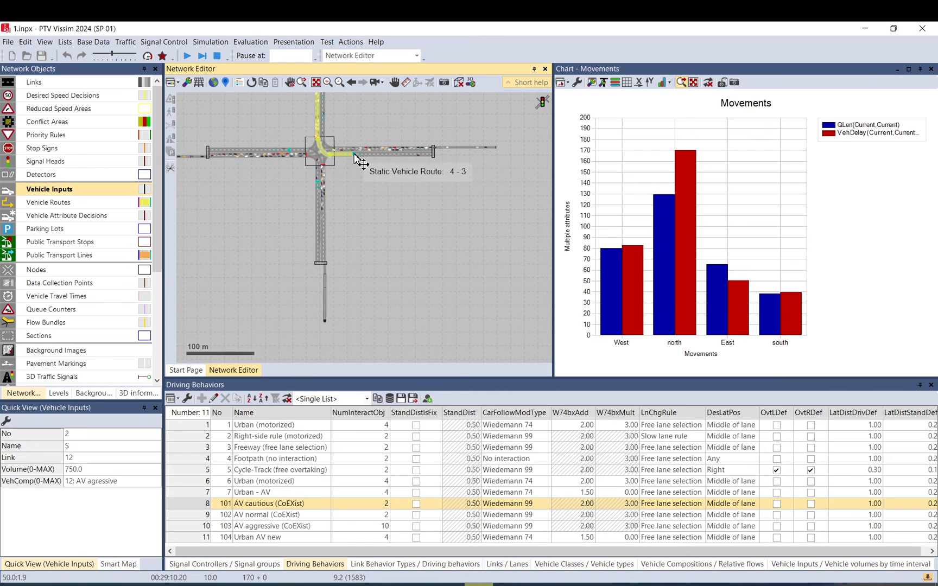
left_click_drag(368, 188, 427, 264)
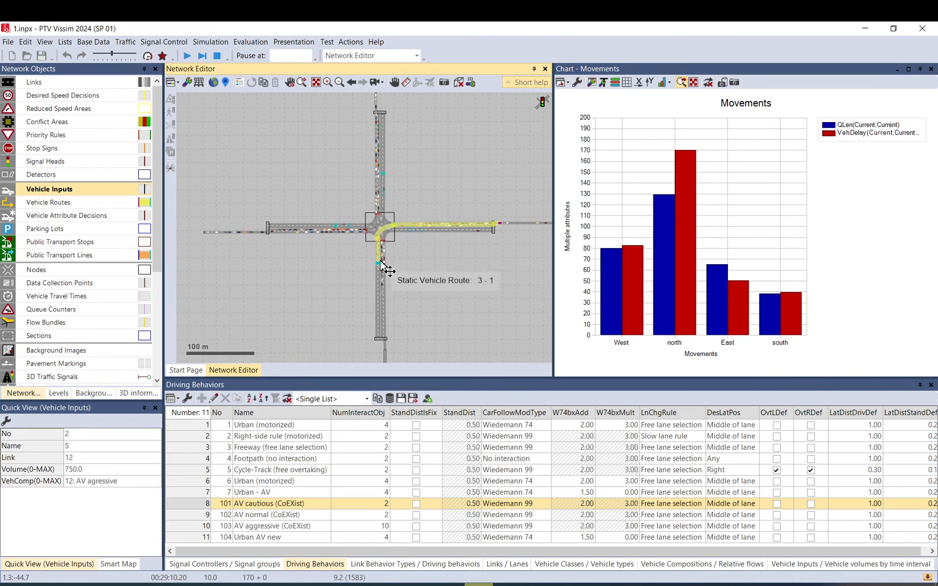
Zoom in to examine the queued vehicles on the approach near the intersection stop line.
scroll(380, 260, "up", 3)
scroll(404, 236, "up", 5)
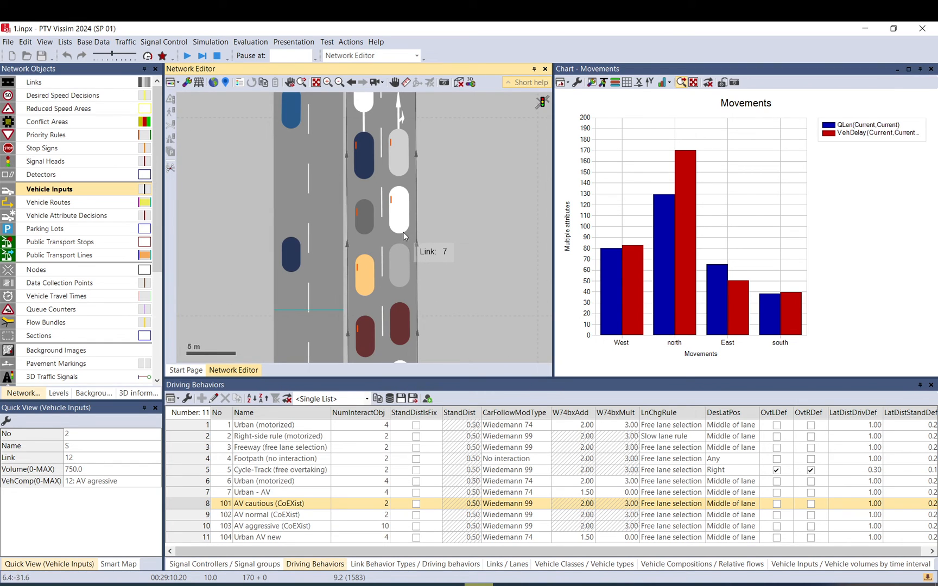
scroll(429, 247, "down", 2)
scroll(429, 248, "down", 1)
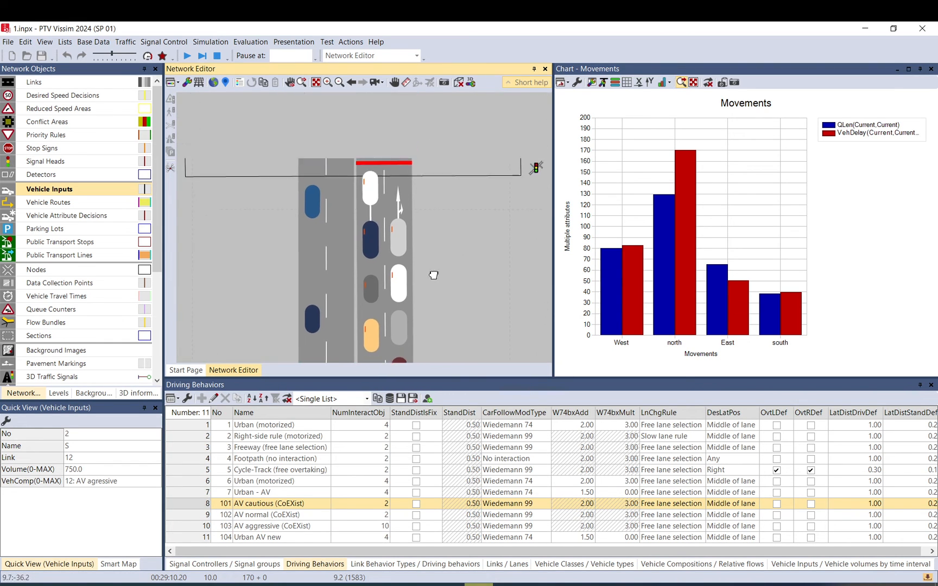
scroll(420, 253, "down", 1)
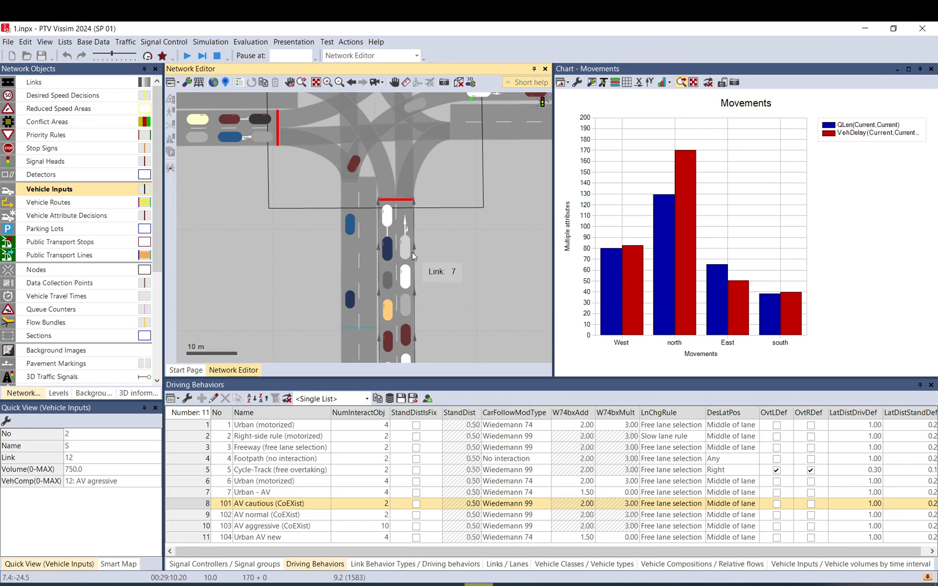
scroll(430, 250, "down", 3)
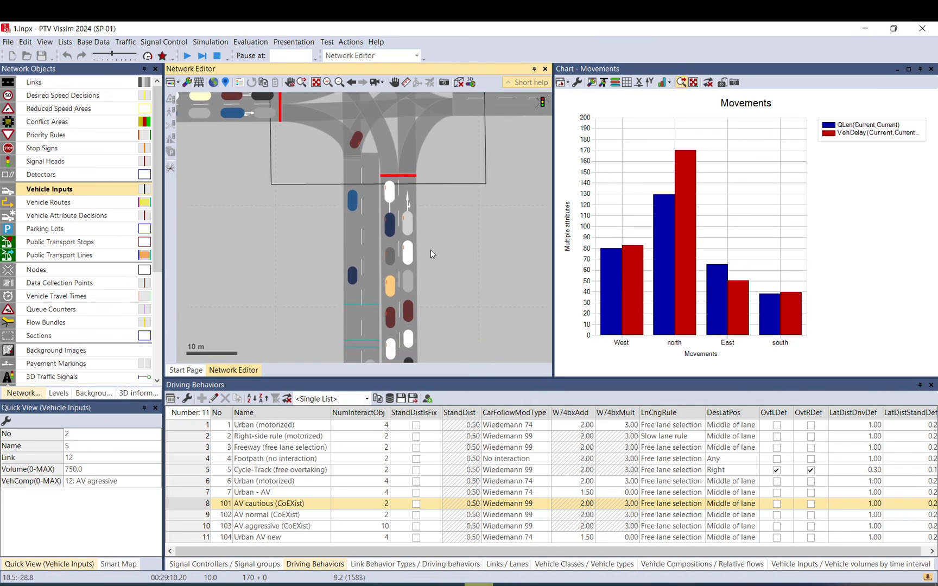
scroll(412, 211, "down", 1)
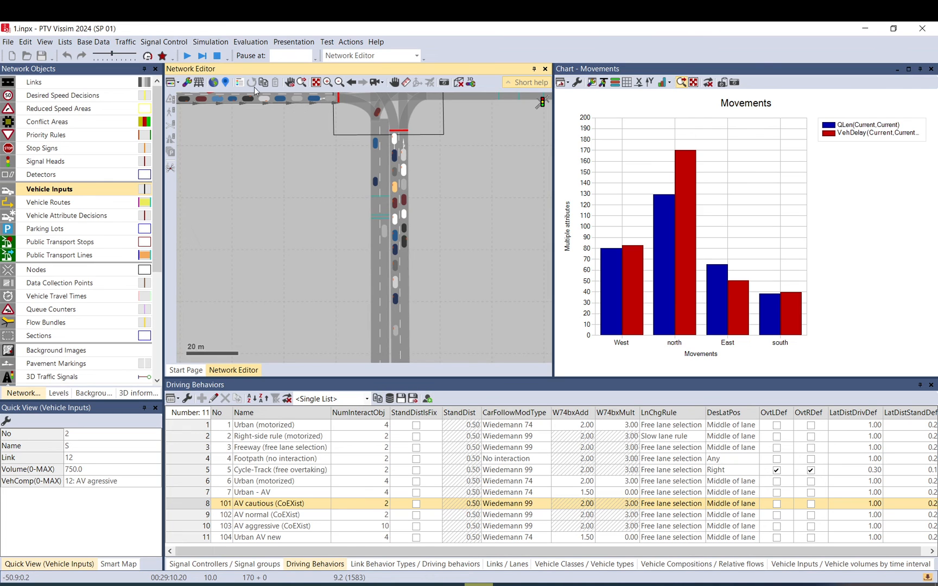
Stop the simulation and ignore the warnings notice.
left_click(216, 55)
scroll(398, 177, "up", 3)
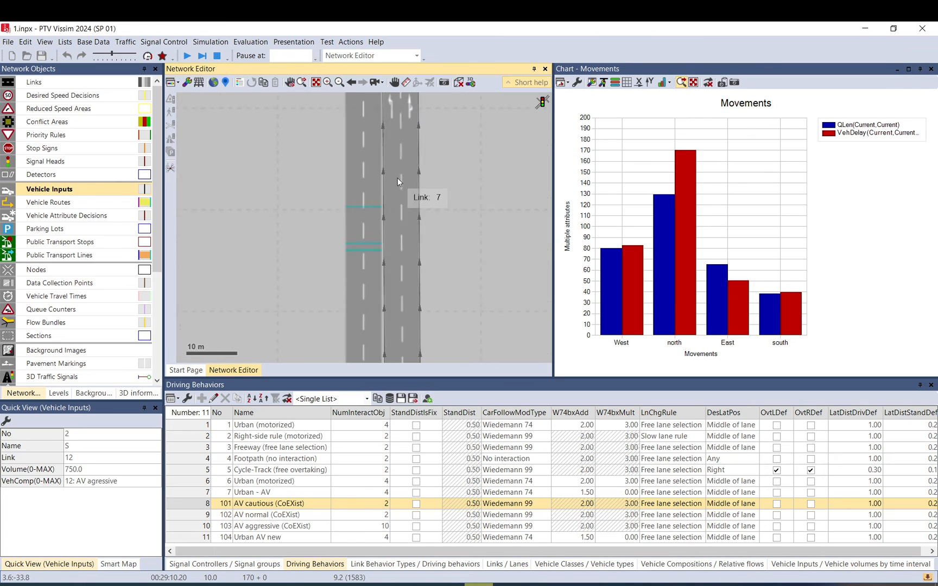
left_click(222, 58)
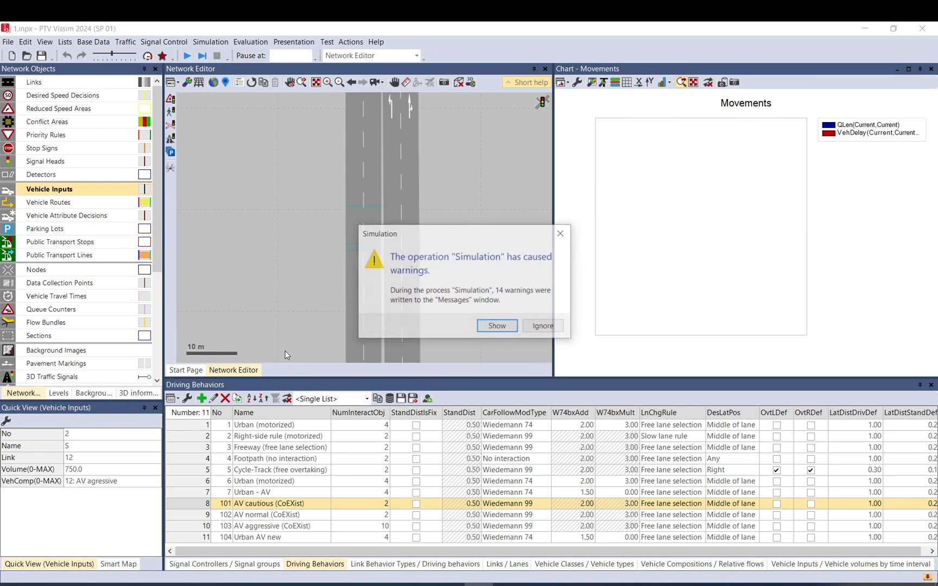
left_click(542, 327)
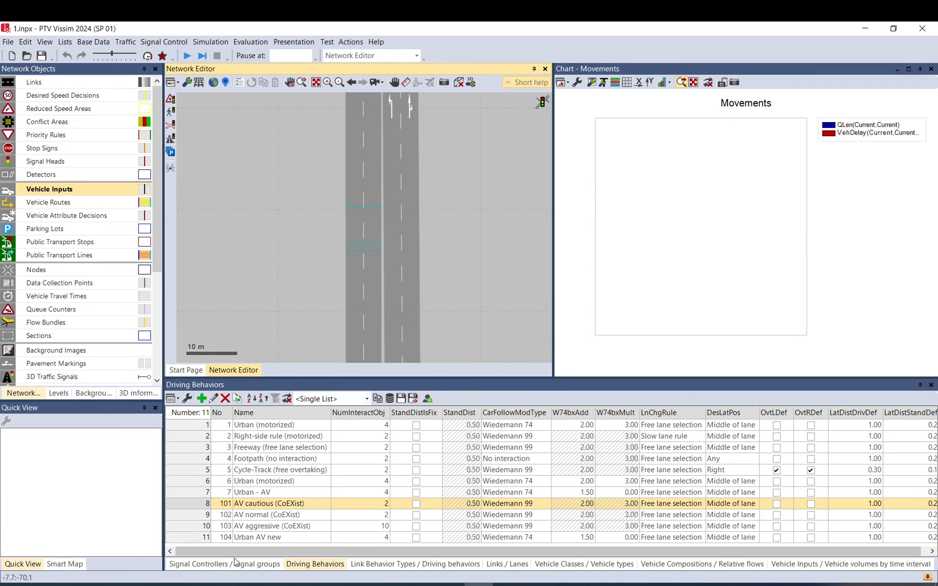
Open the Messages window and go through the vehicle type warnings one by one.
left_click(45, 42)
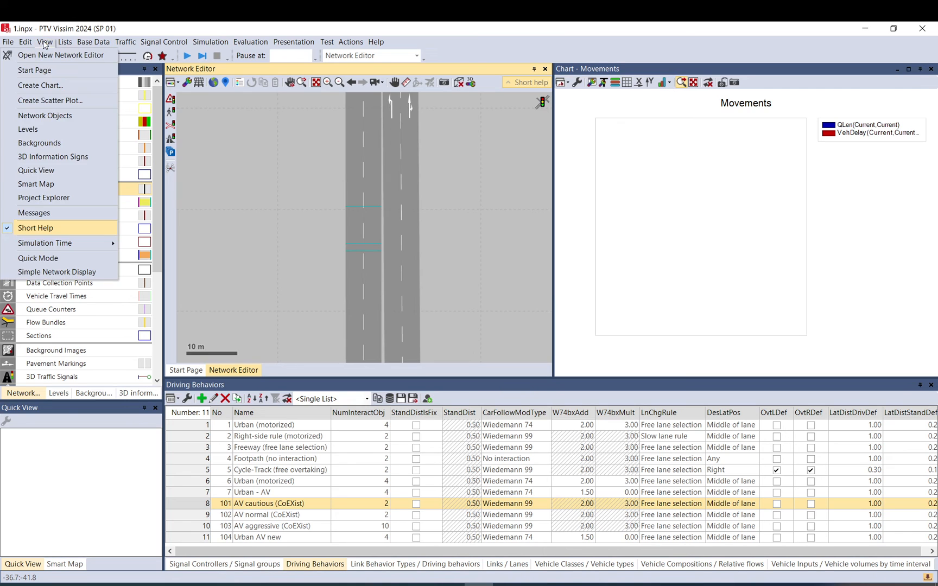
left_click(46, 214)
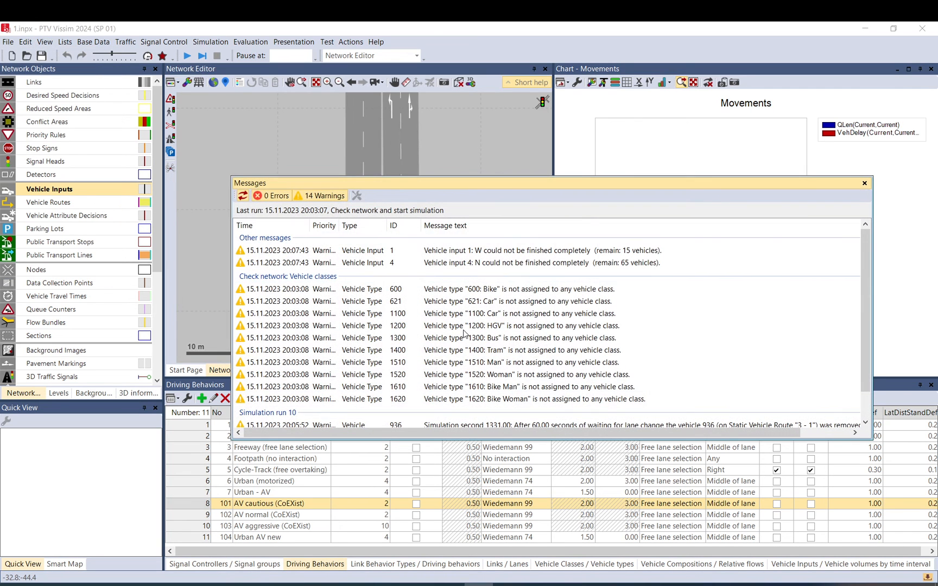
left_click(478, 295)
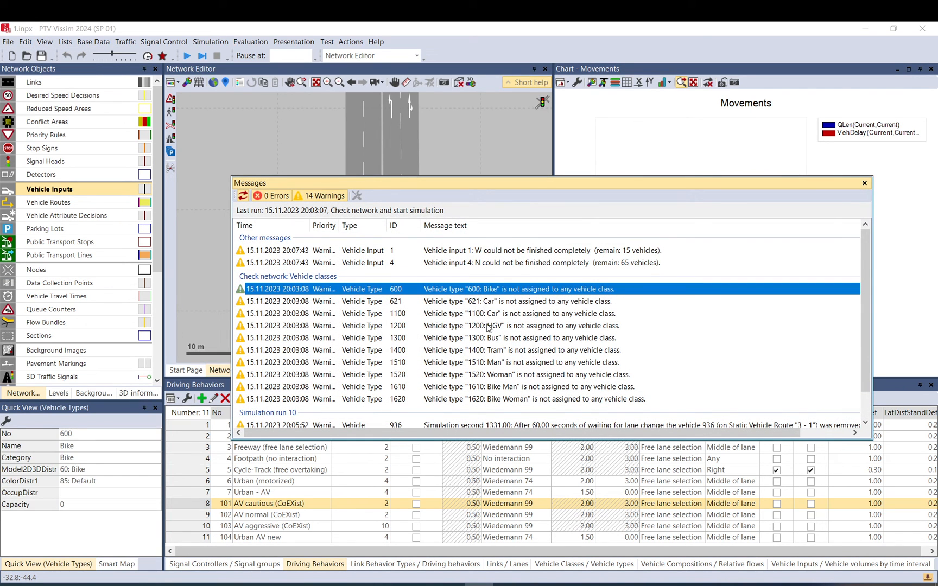
left_click(693, 402)
left_click(486, 291)
left_click(505, 401)
left_click(475, 304)
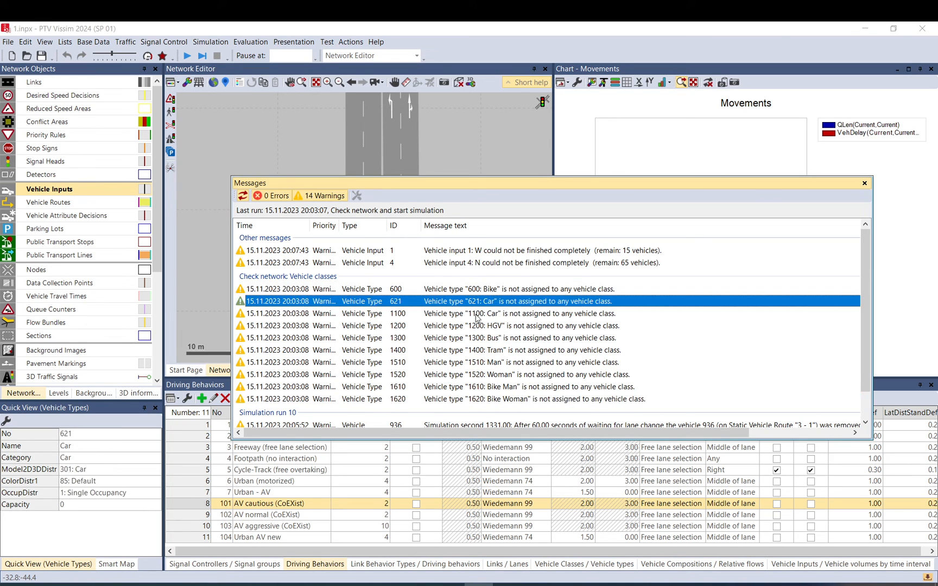
left_click(476, 316)
left_click(478, 334)
left_click(476, 325)
left_click(478, 351)
left_click(481, 374)
left_click(483, 388)
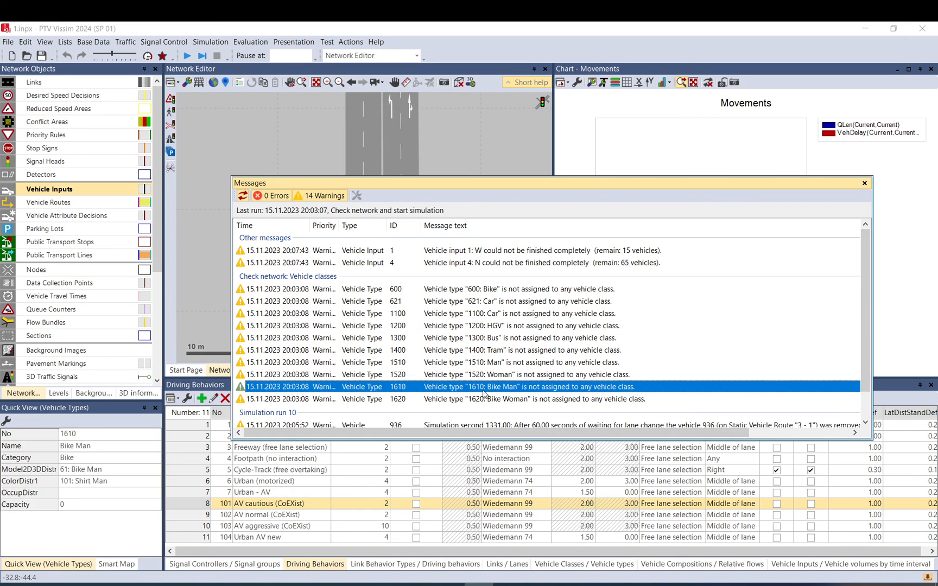
left_click(482, 350)
left_click(478, 325)
left_click(479, 289)
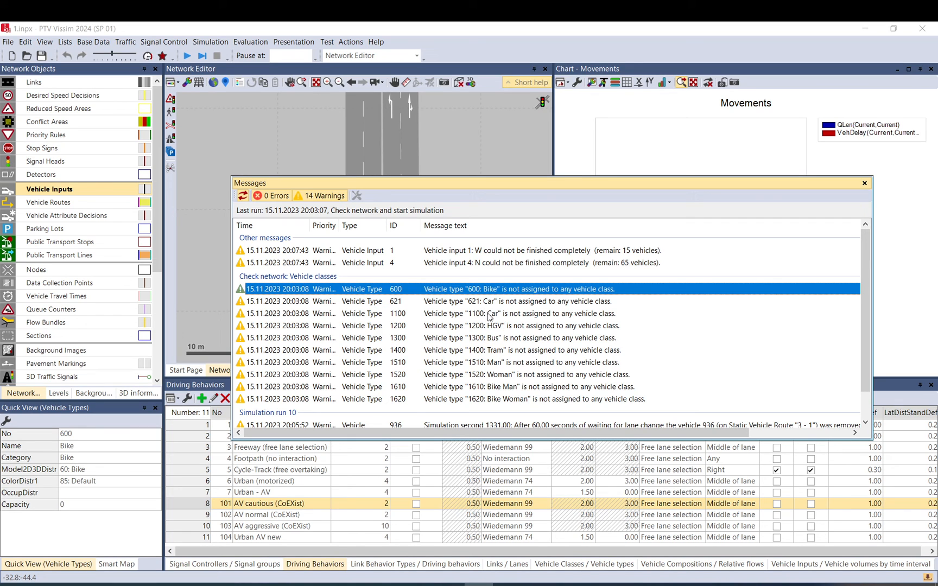
Examine the simulation run 10 warnings about vehicles removed while waiting to change lanes.
scroll(494, 335, "down", 1)
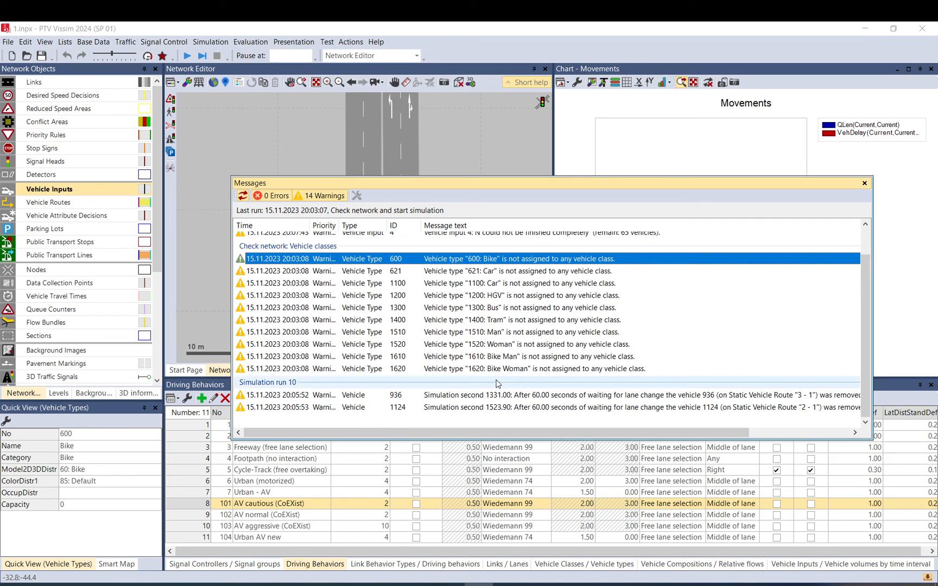
left_click(504, 408)
left_click(511, 395)
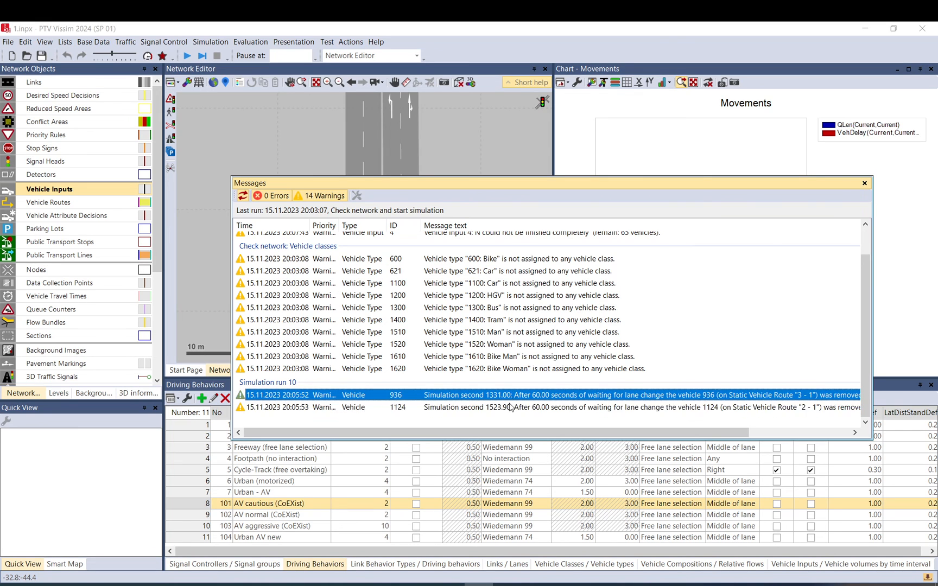
left_click(510, 407)
left_click_drag(508, 432, 609, 433)
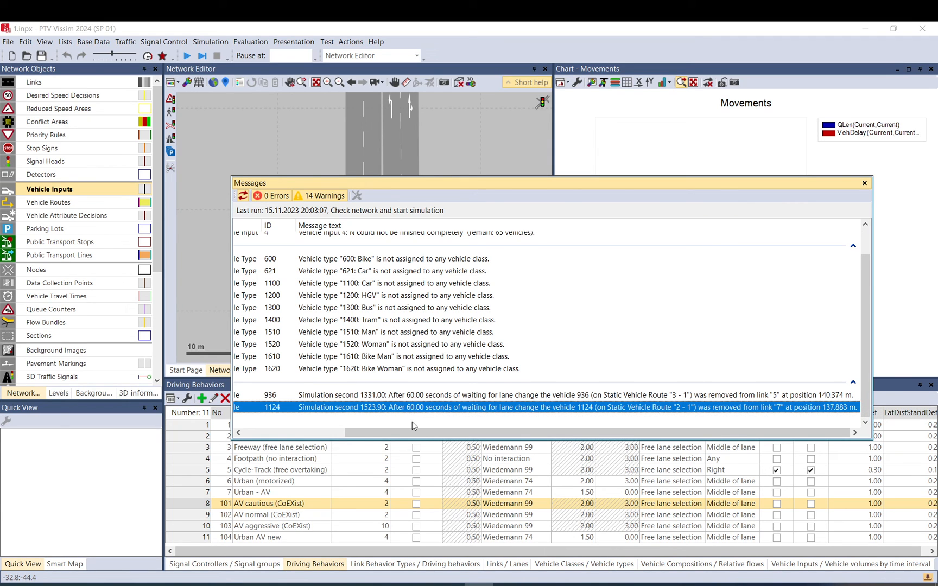
Open the Urban AV new driving behavior and check its lane change waiting time before diffusion without saving.
left_click(196, 538)
double_click(196, 538)
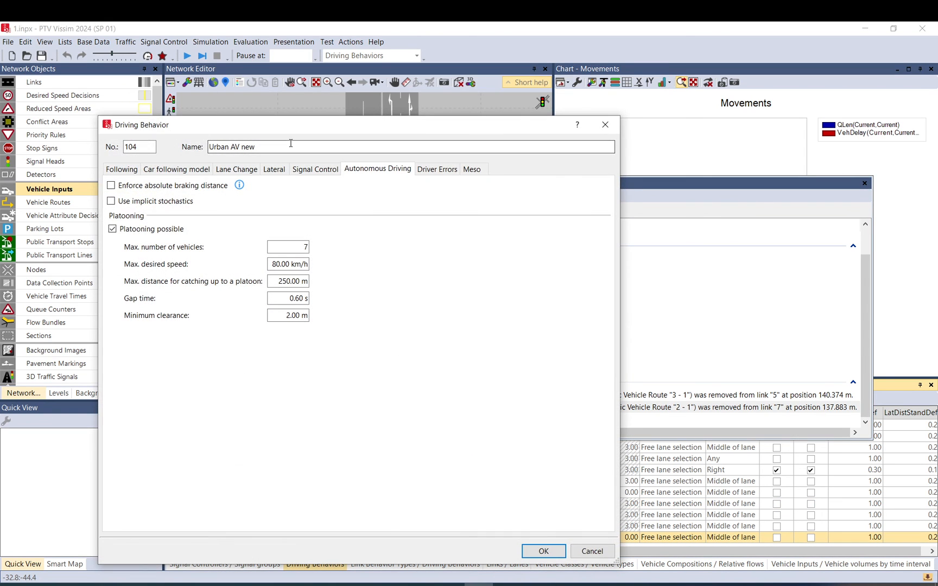
left_click(252, 171)
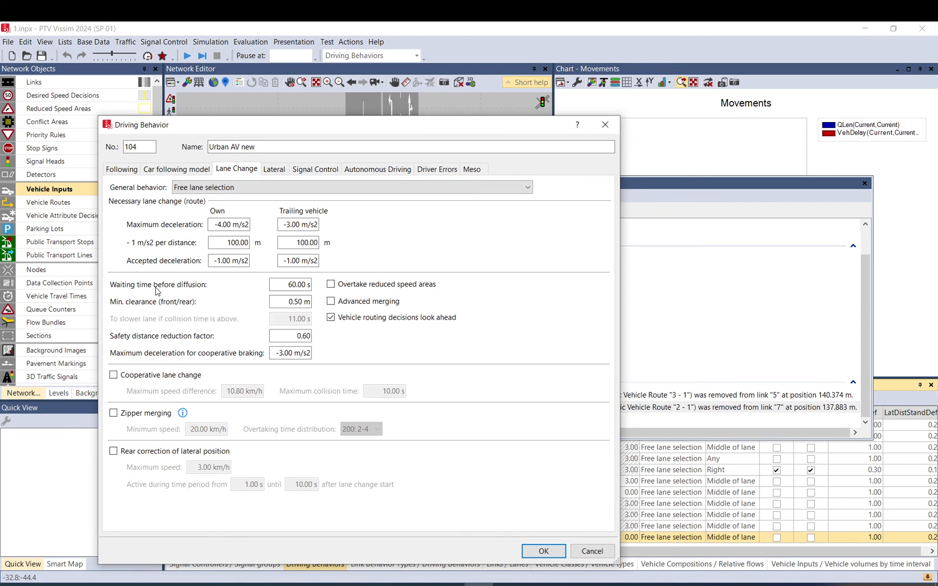
left_click(291, 285)
left_click(593, 551)
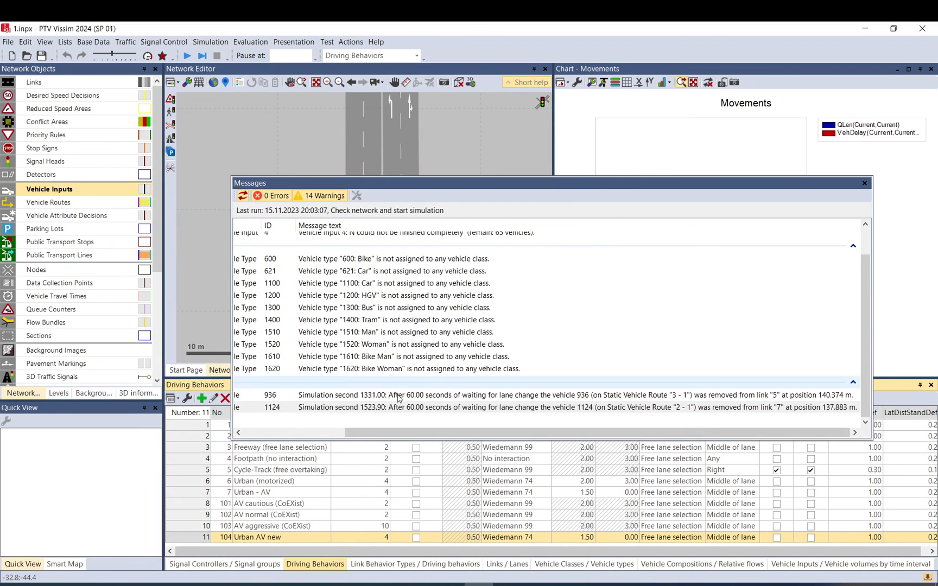
Examine the warnings for vehicle inputs W and N that could not be finished completely.
left_click(413, 410)
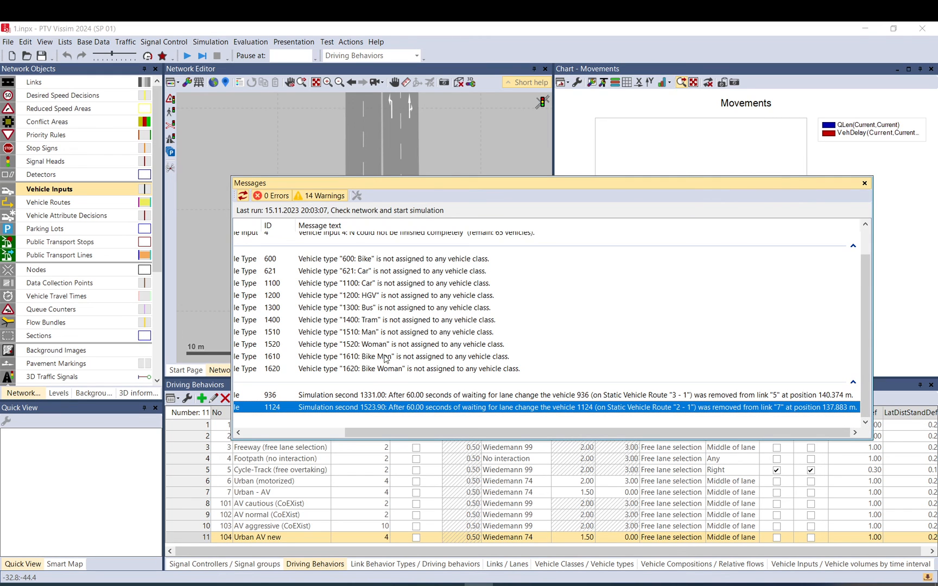
scroll(358, 315, "up", 1)
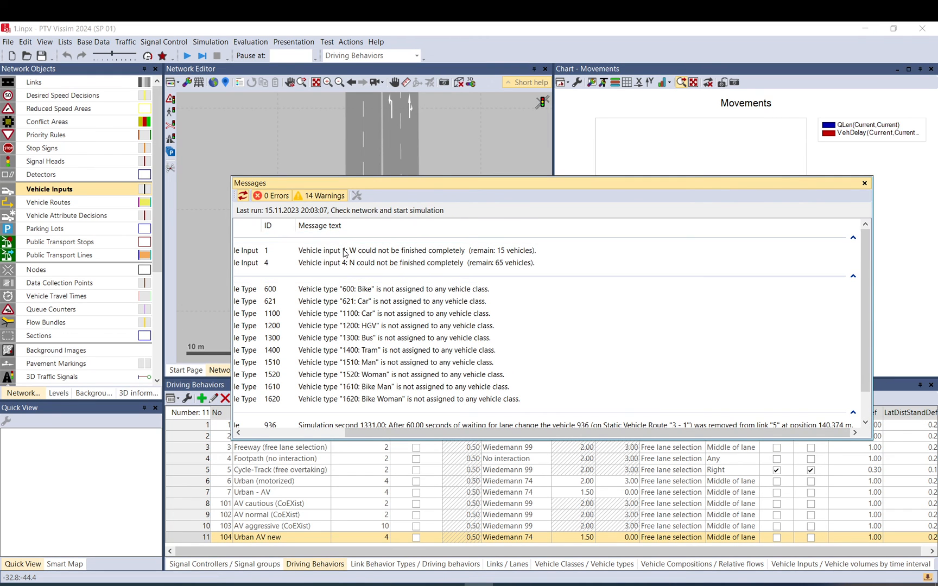
left_click(348, 251)
left_click(491, 265)
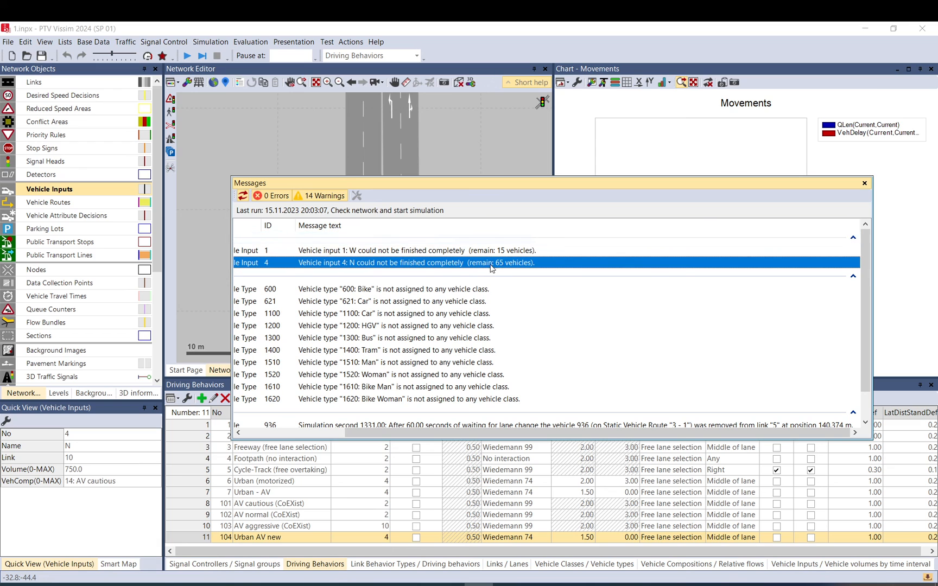
left_click(504, 251)
left_click(505, 264)
left_click(501, 250)
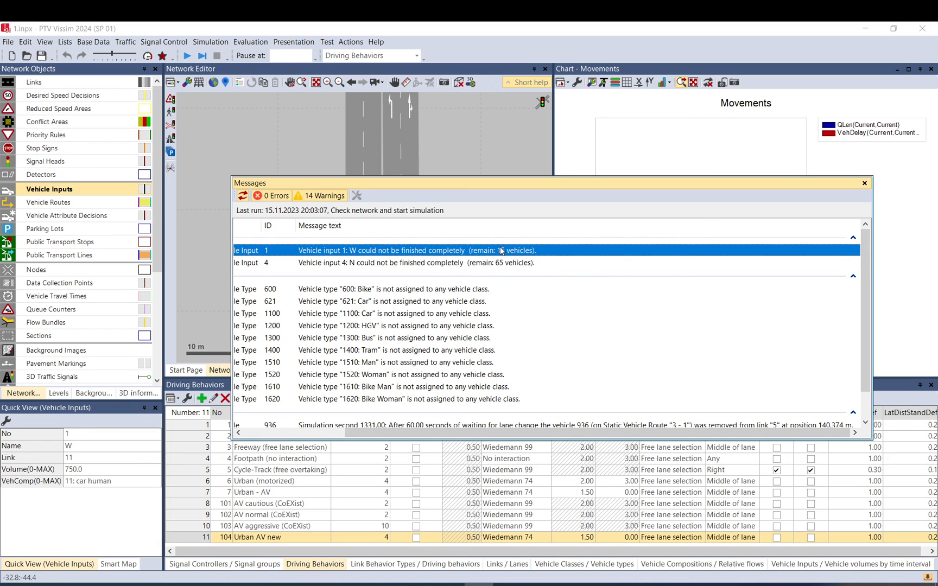
left_click(500, 263)
left_click(498, 252)
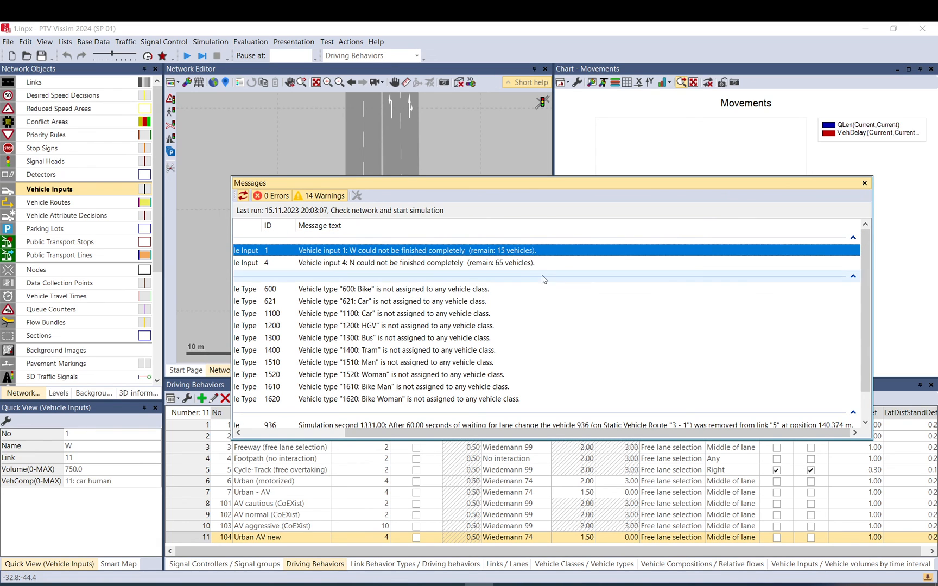
left_click(505, 264)
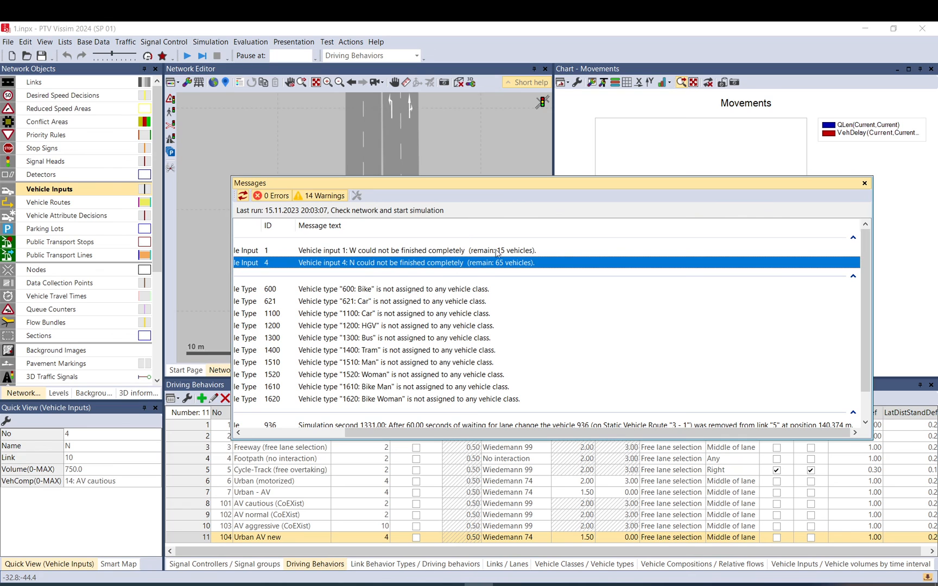
Open the Vehicle Inputs list and set the volume of all four vehicle inputs to 600.
left_click(864, 183)
left_click_drag(457, 277, 455, 313)
scroll(452, 311, "down", 3)
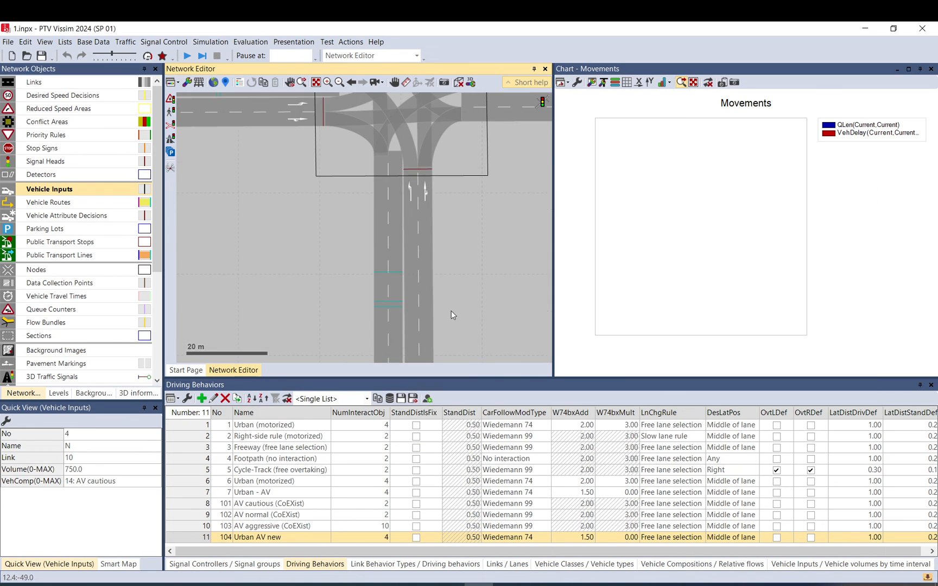
right_click(60, 192)
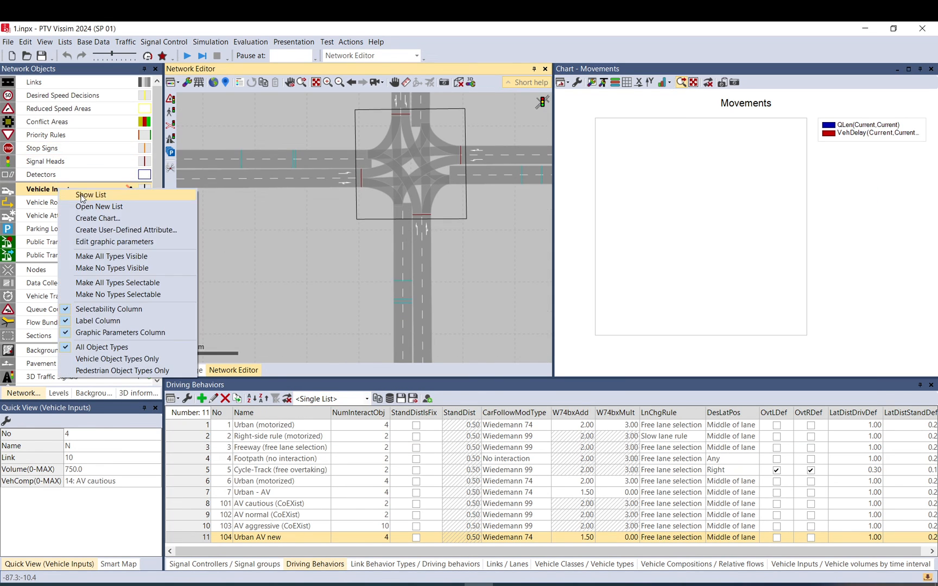
left_click(70, 196)
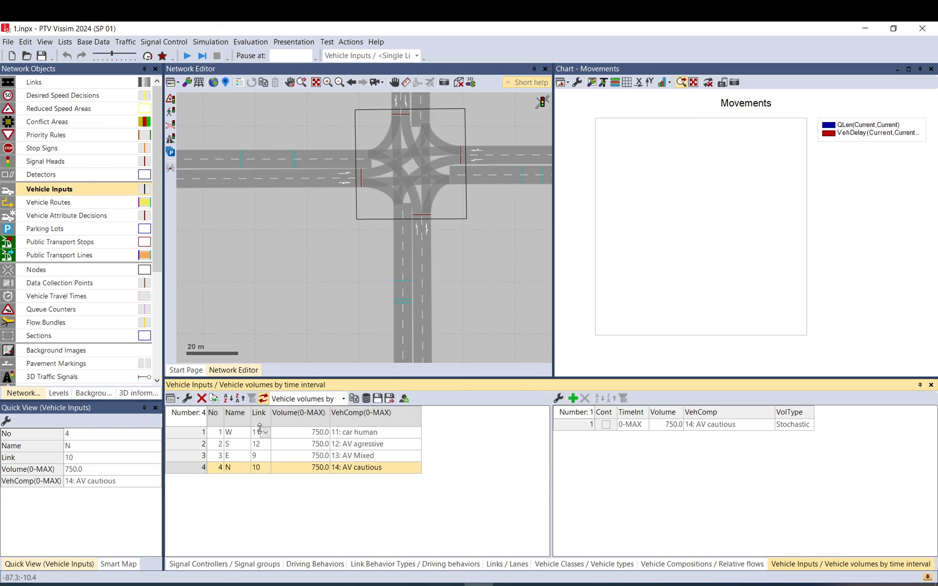
left_click(312, 469)
type("600")
key("Return")
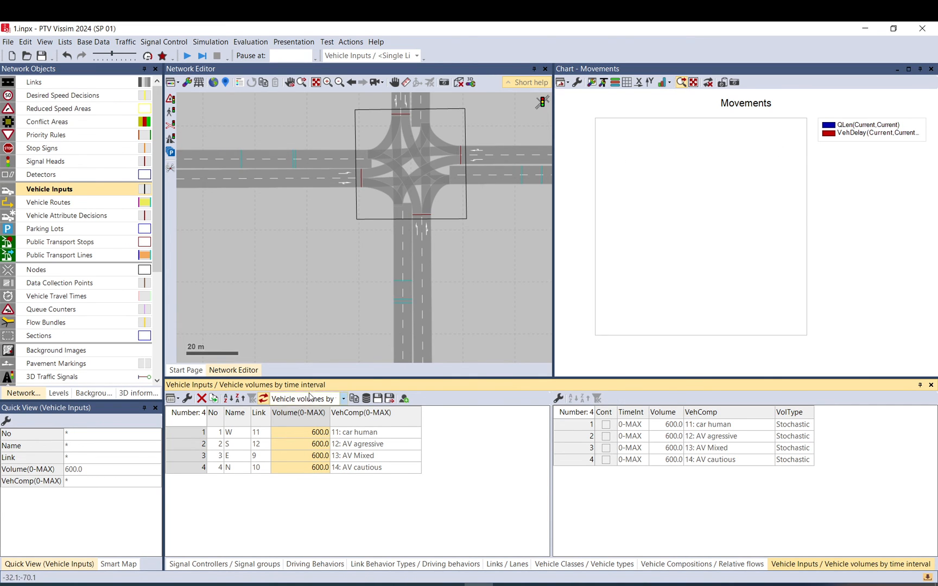
Widen the Movements chart window and start the simulation run, saving the changes.
left_click_drag(552, 217, 700, 220)
left_click(482, 258)
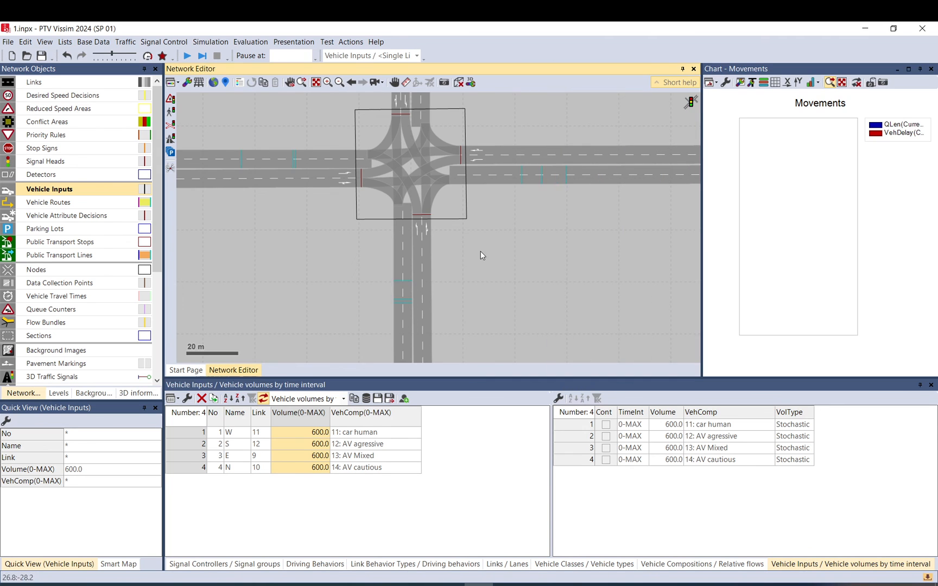
left_click(187, 57)
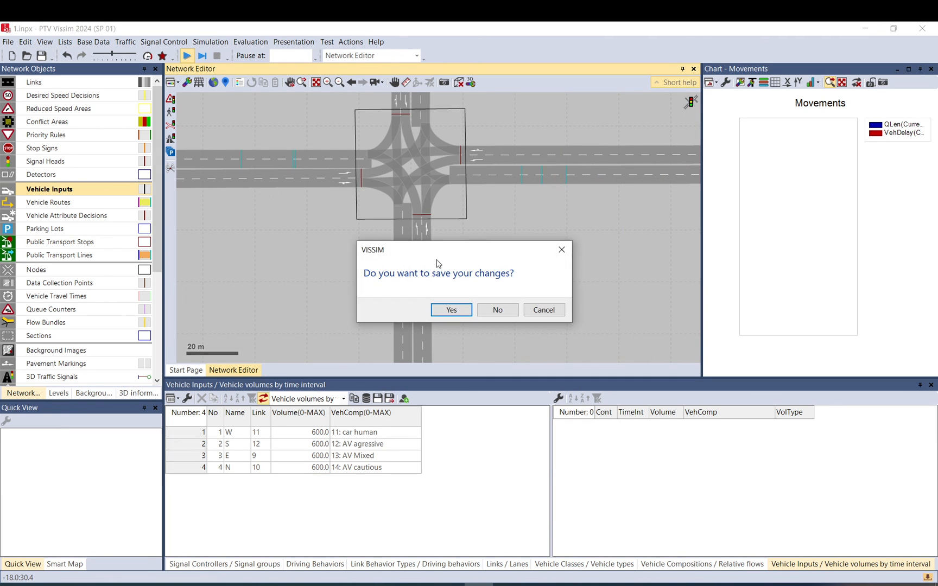
left_click(449, 309)
Switch Quick Mode on and off again to speed through part of the simulation.
scroll(452, 288, "down", 3)
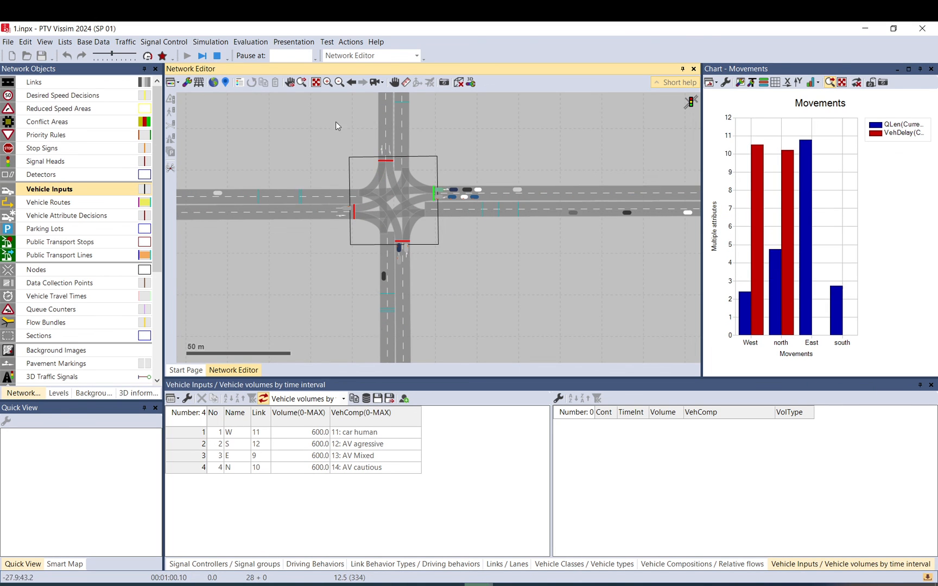
left_click(146, 56)
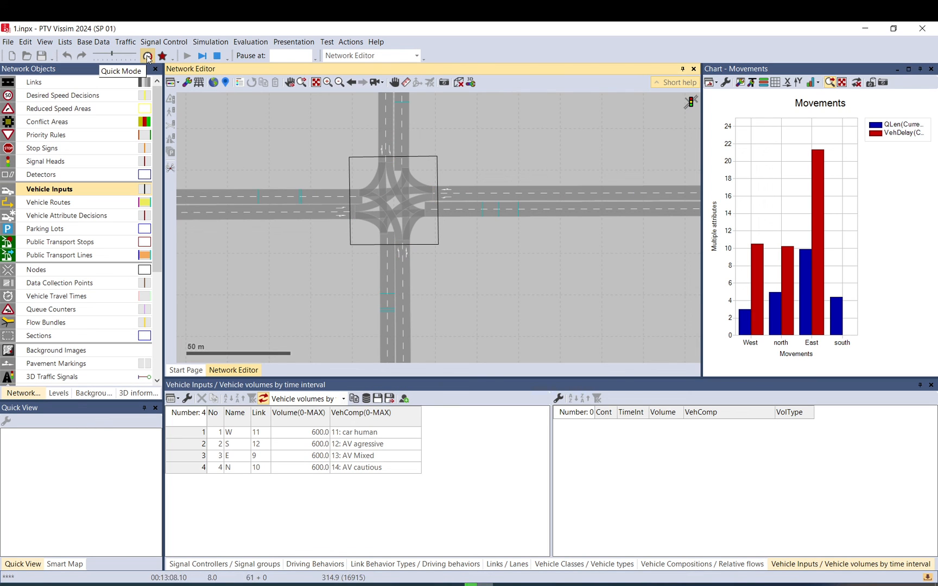
left_click(147, 56)
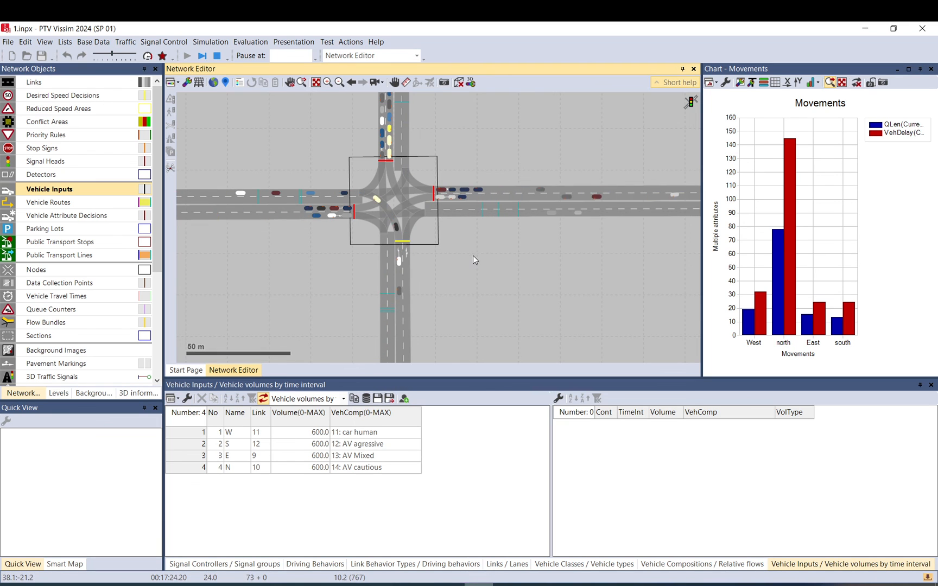
Inspect the queues building on each intersection approach during the run and pause the simulation.
scroll(487, 261, "down", 1)
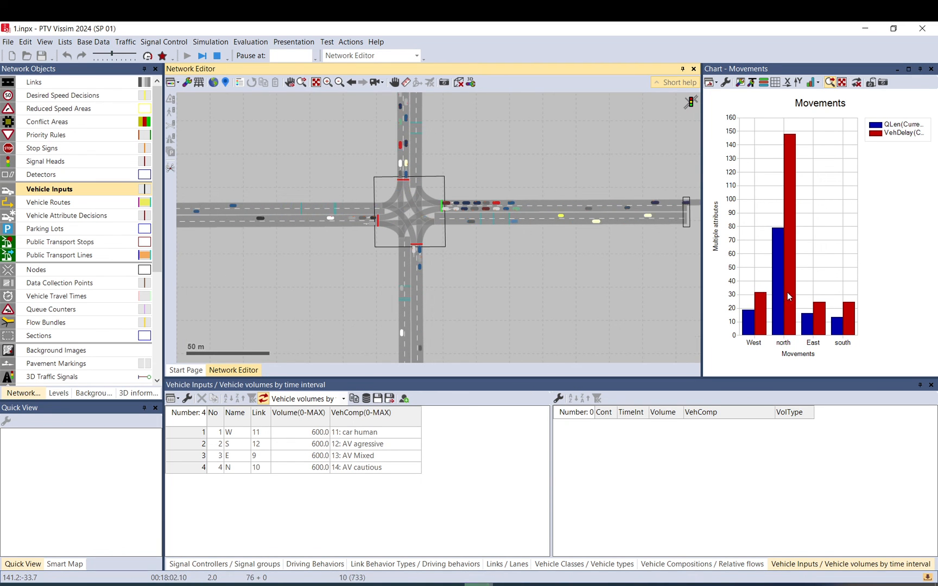
mouse_move(790, 294)
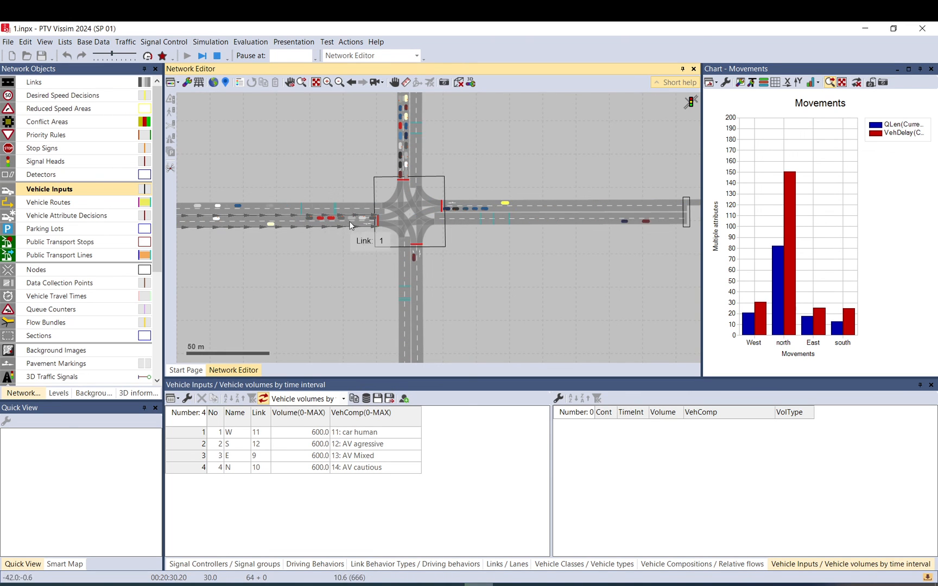
left_click_drag(464, 159, 472, 250)
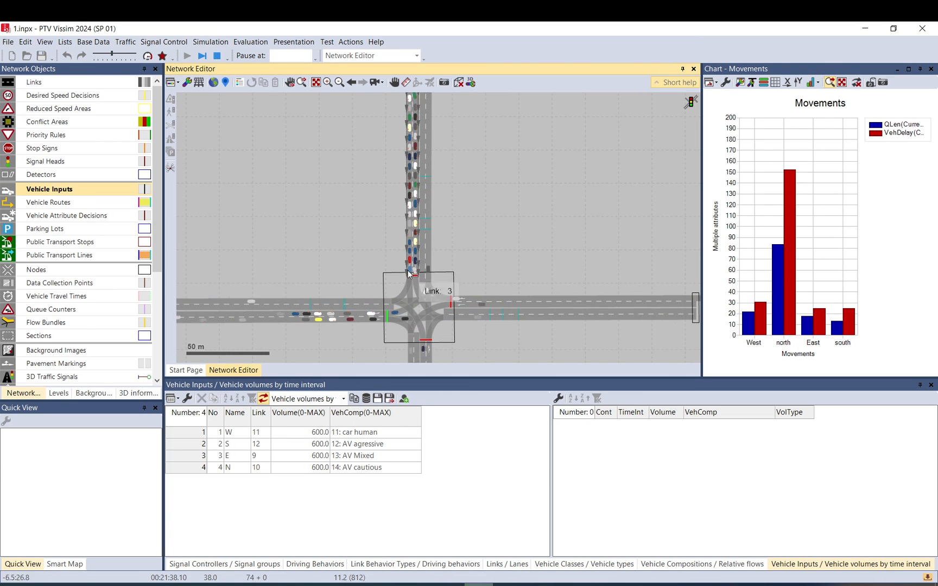
left_click_drag(399, 156, 379, 210)
left_click_drag(374, 270, 369, 180)
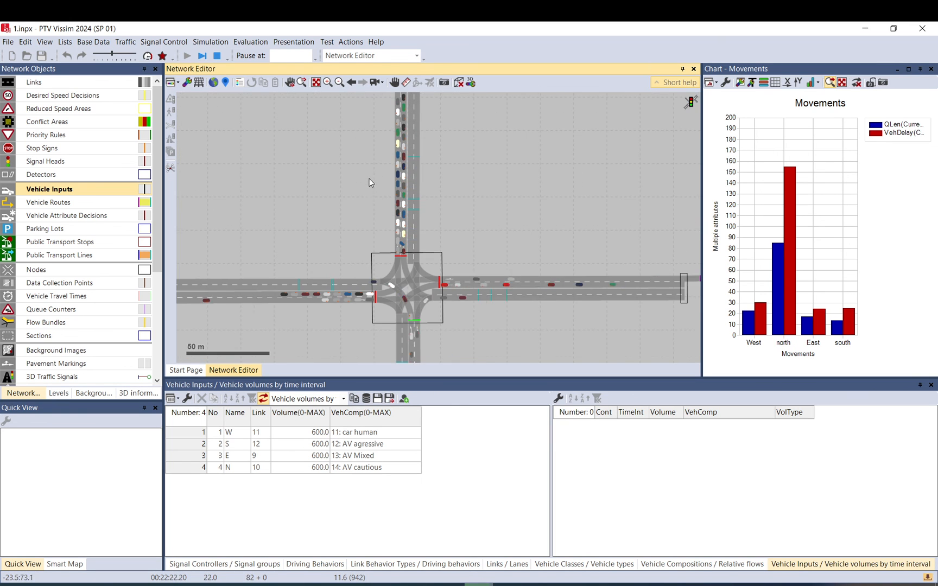
scroll(368, 186, "down", 1)
left_click_drag(463, 290, 479, 249)
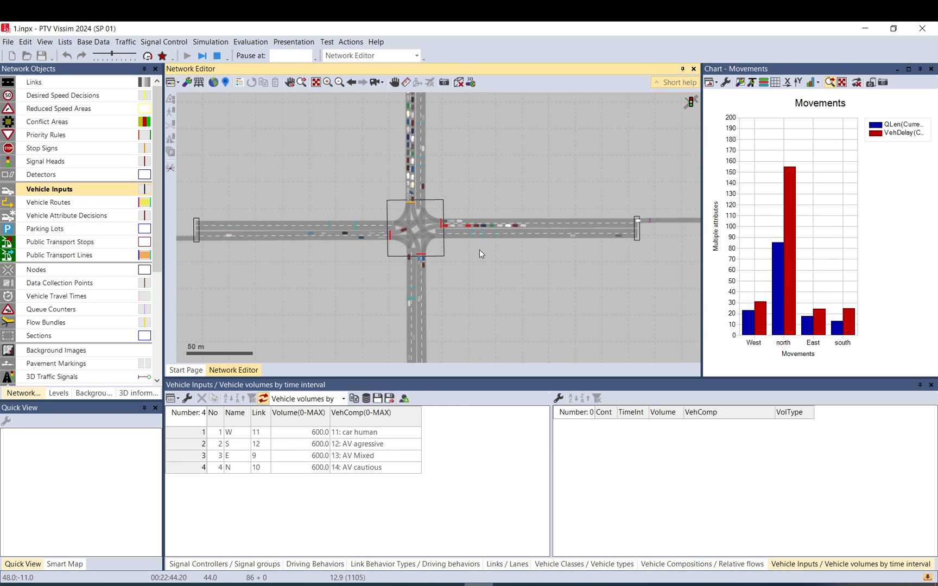
left_click(202, 57)
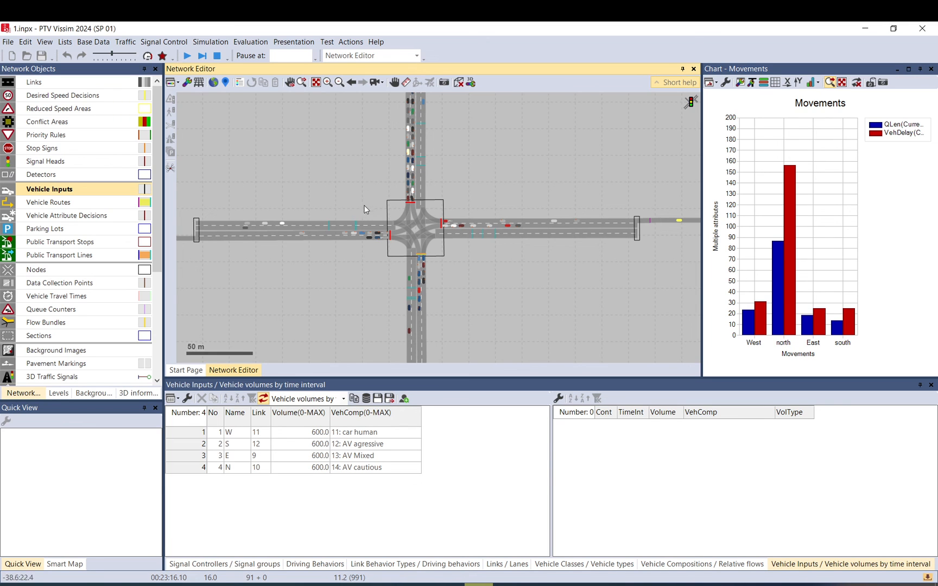
scroll(364, 209, "down", 1)
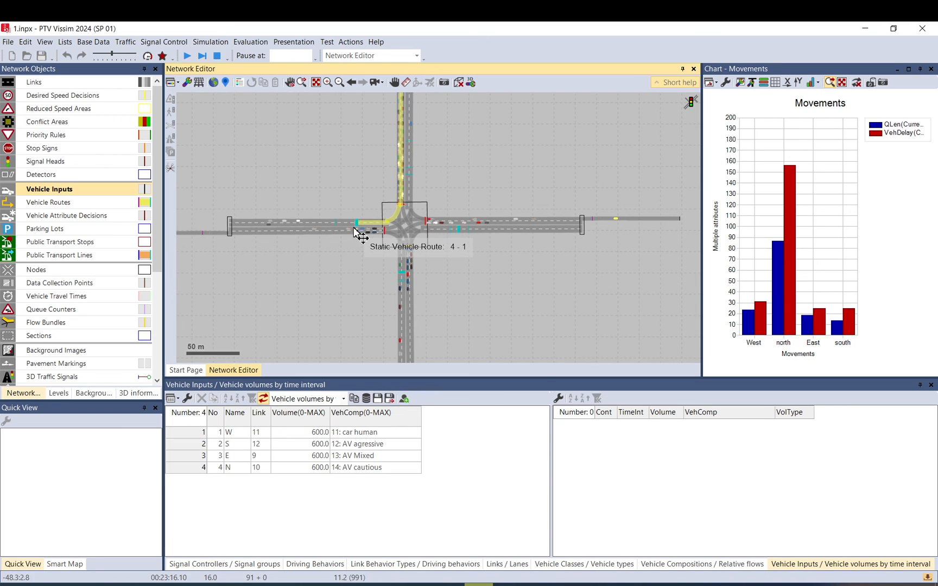